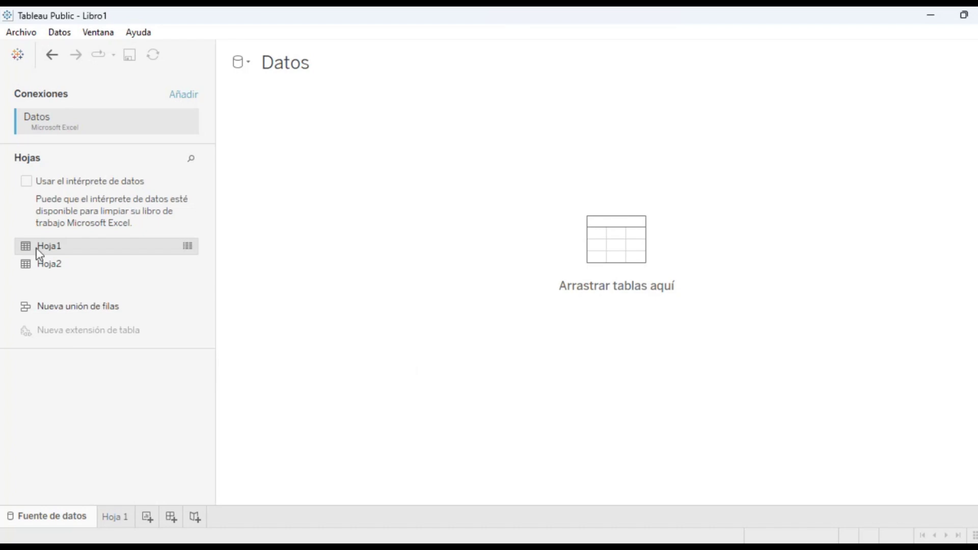
# Add the Hoja1 table to the data model, collapse its table details and look through its rows.
pyautogui.moveTo(38, 250); pyautogui.dragTo(359, 149)
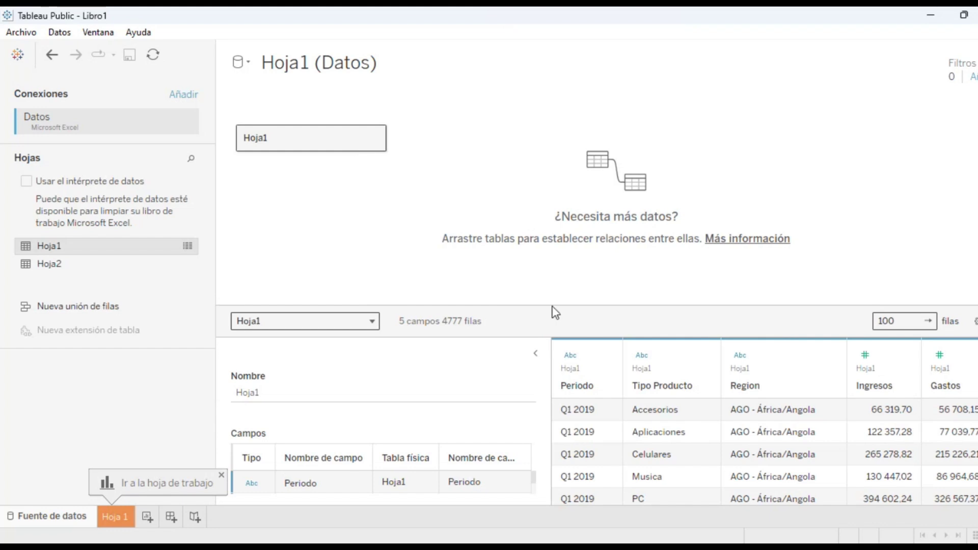
pyautogui.click(535, 354)
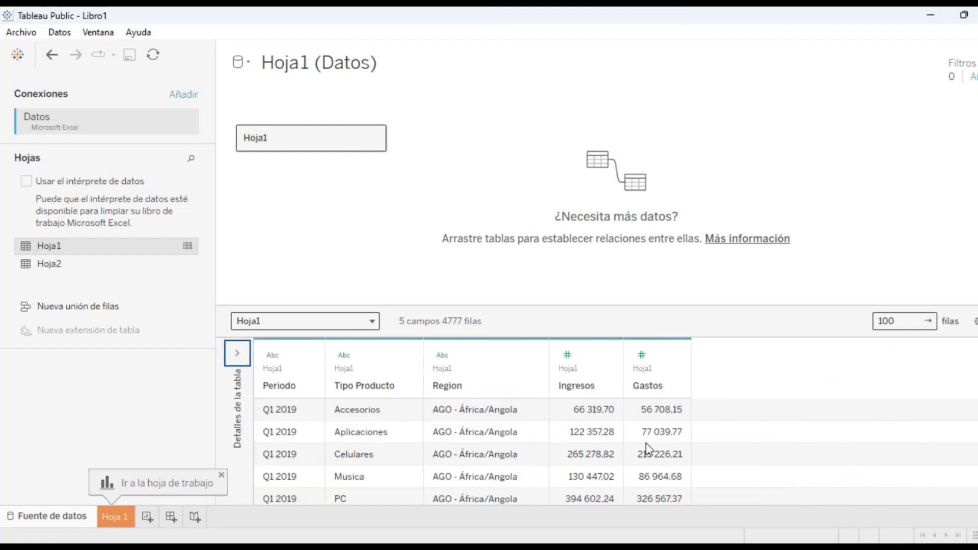
pyautogui.scroll(-20, 706, 429)
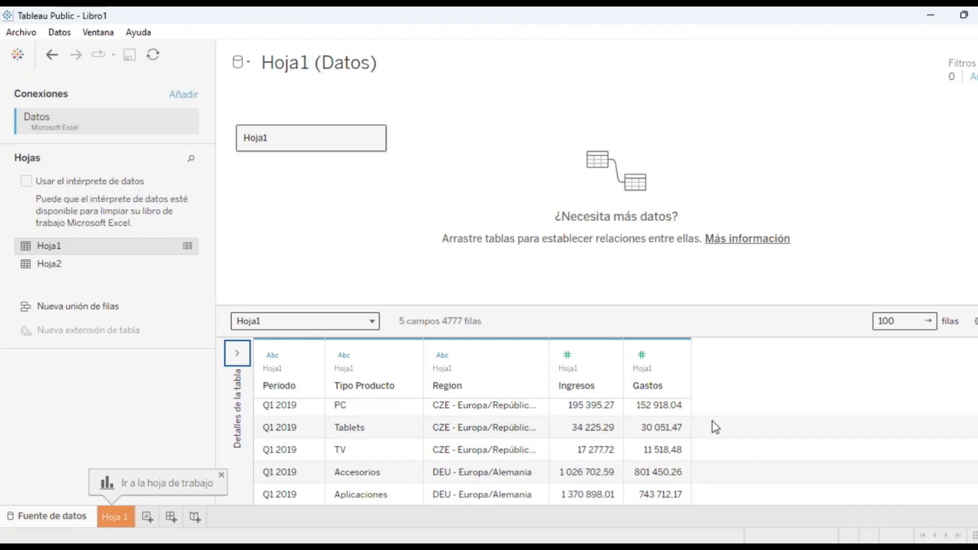
pyautogui.scroll(5, 712, 421)
pyautogui.scroll(3, 713, 408)
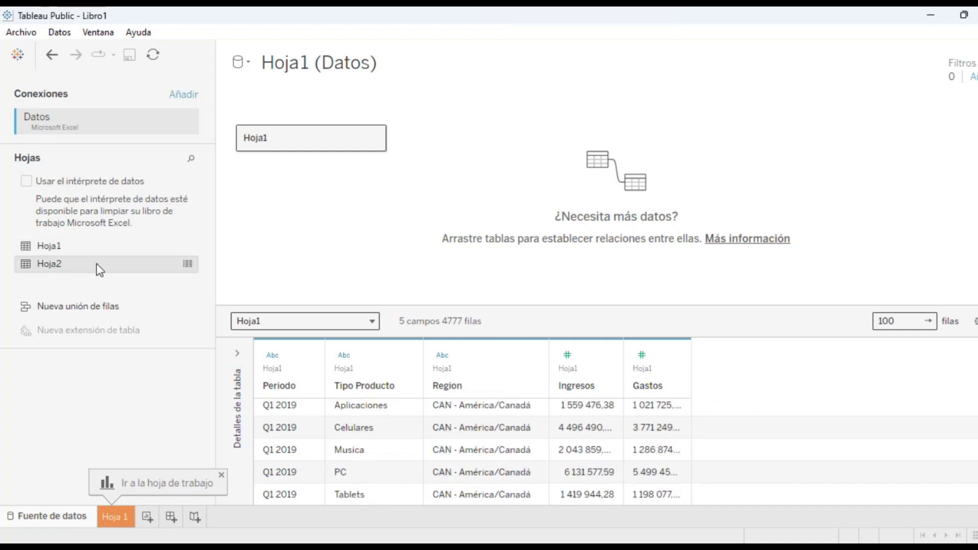
# Add Hoja2 to the data model related to Hoja1 and look through its product categories.
pyautogui.moveTo(96, 264); pyautogui.dragTo(528, 138)
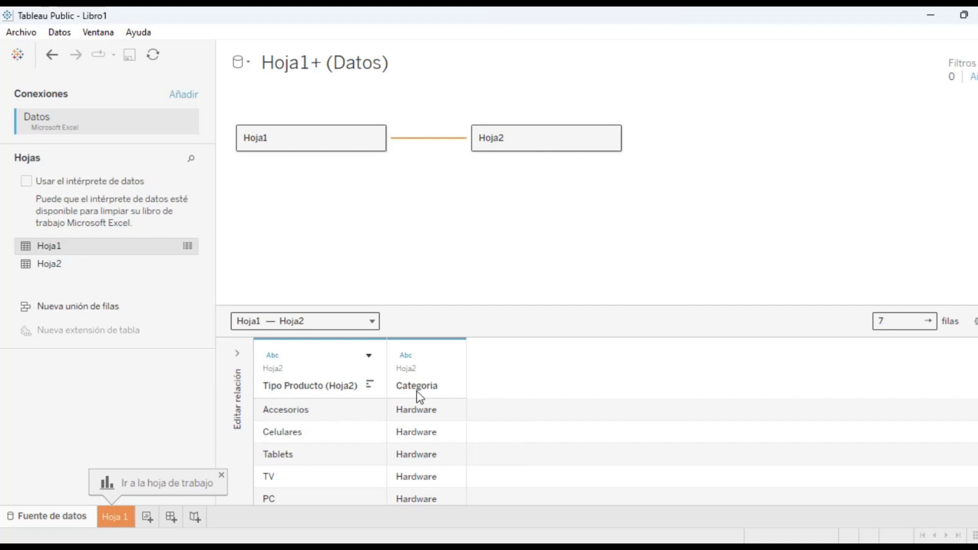
pyautogui.scroll(-2, 441, 423)
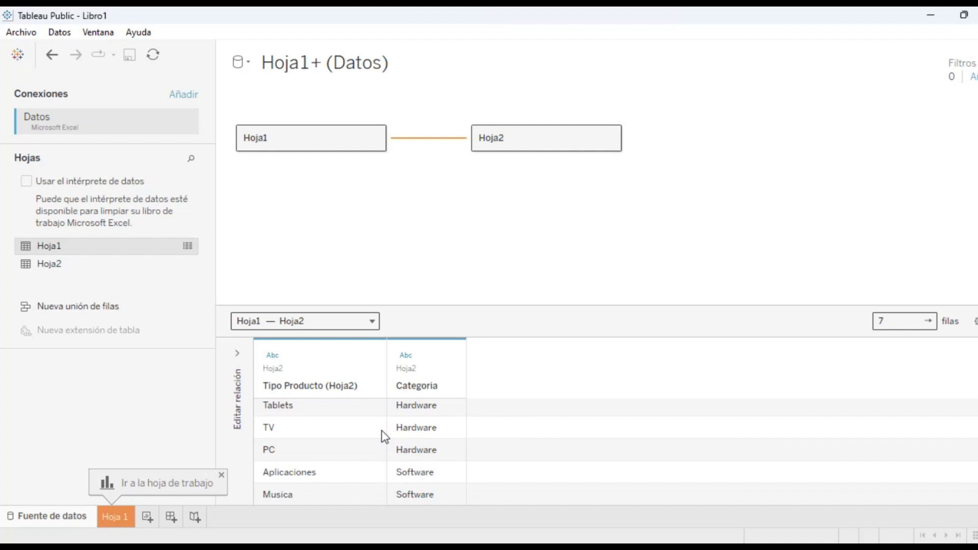
# Show the Hoja1 logical table in the data preview and hide its Periodo field.
pyautogui.click(374, 322)
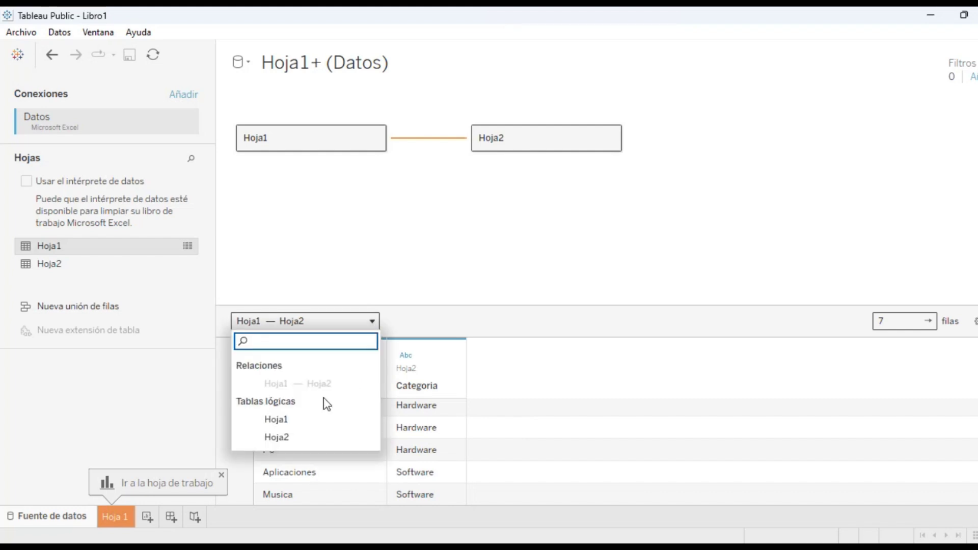
pyautogui.click(283, 421)
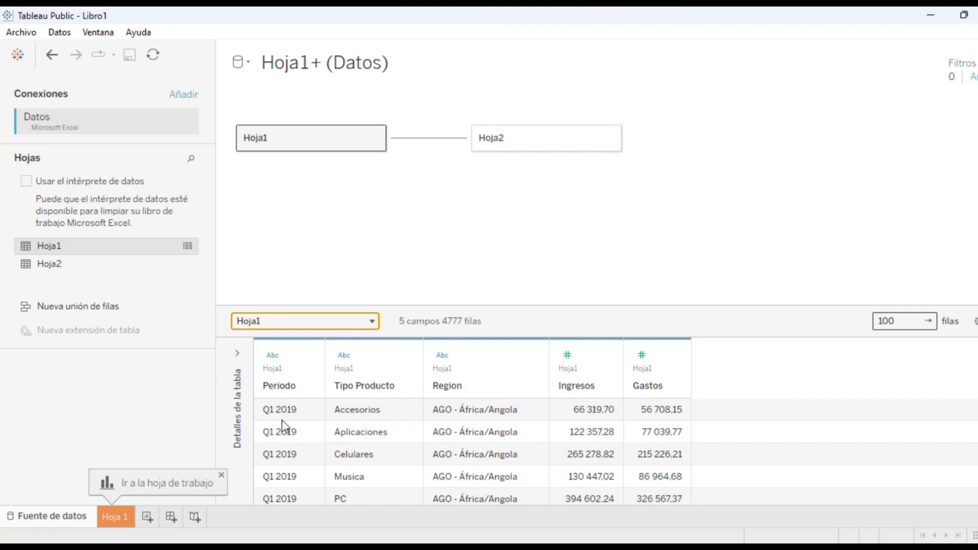
pyautogui.click(307, 356)
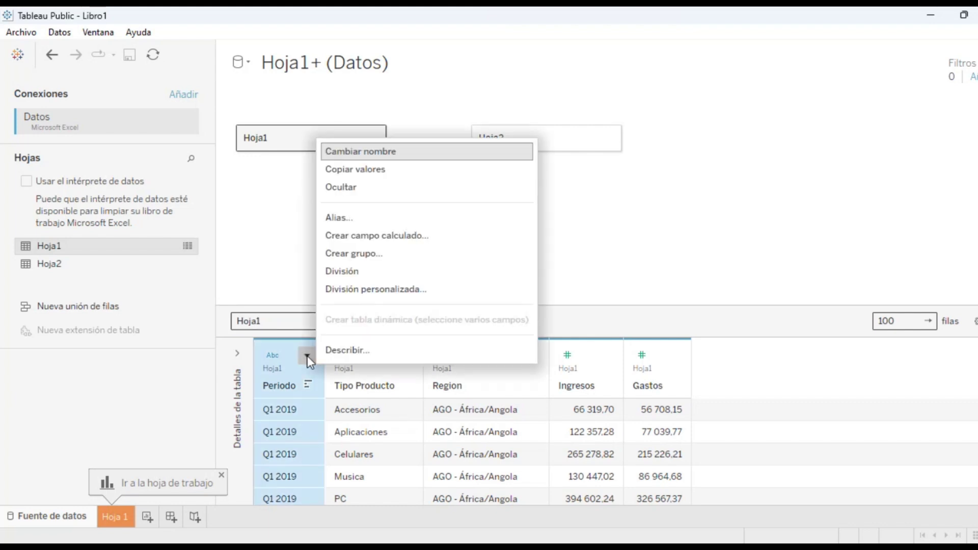
pyautogui.click(366, 188)
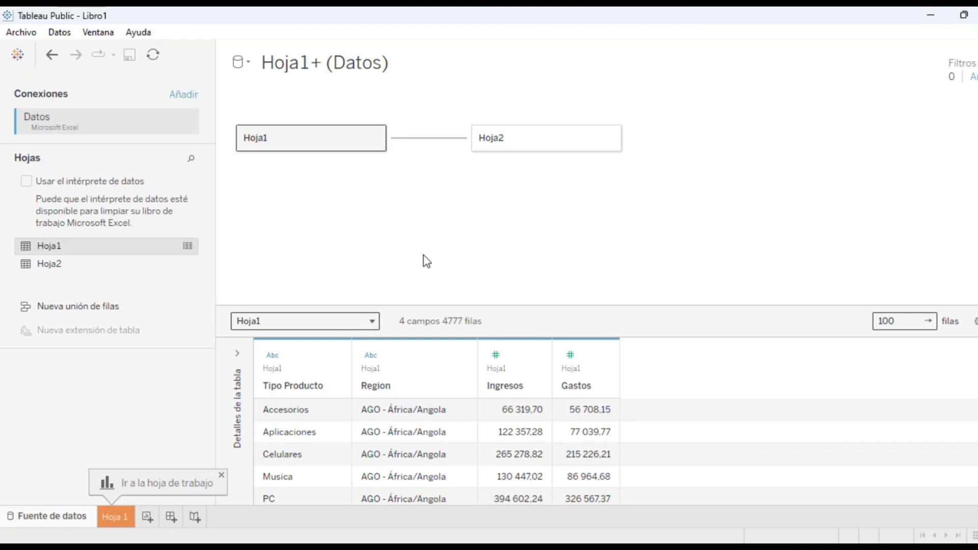
# Split the Region field automatically and delete the resulting Region - División 1 and Region - División 2 fields.
pyautogui.click(460, 356)
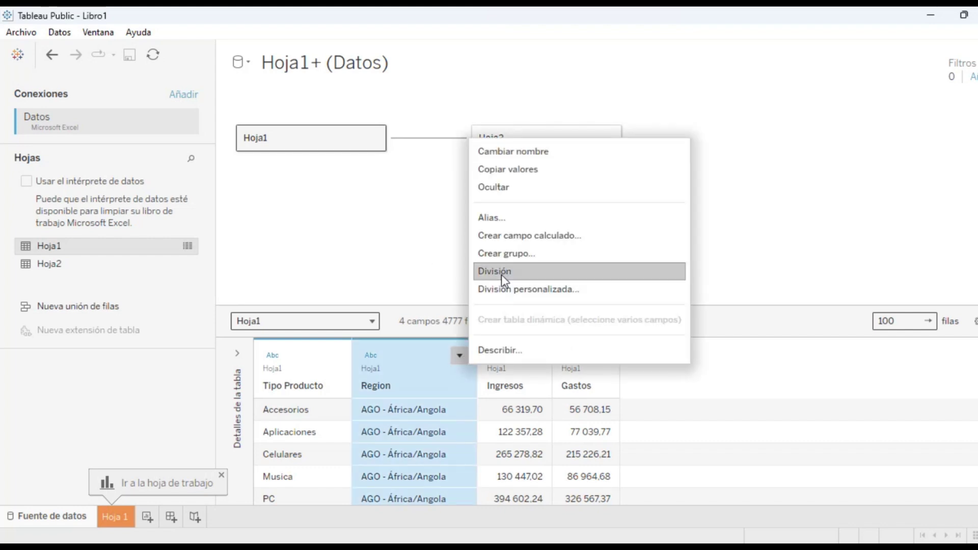
pyautogui.click(501, 274)
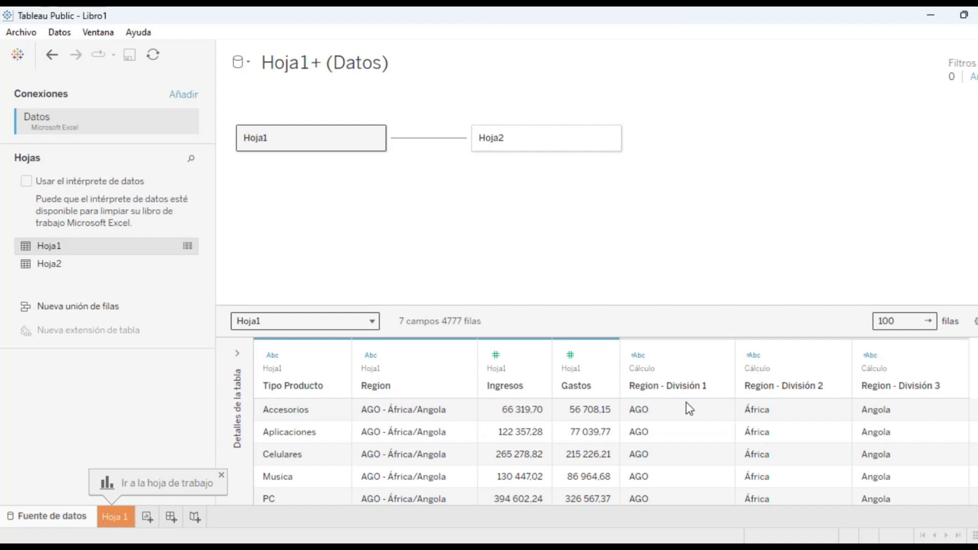
pyautogui.click(719, 355)
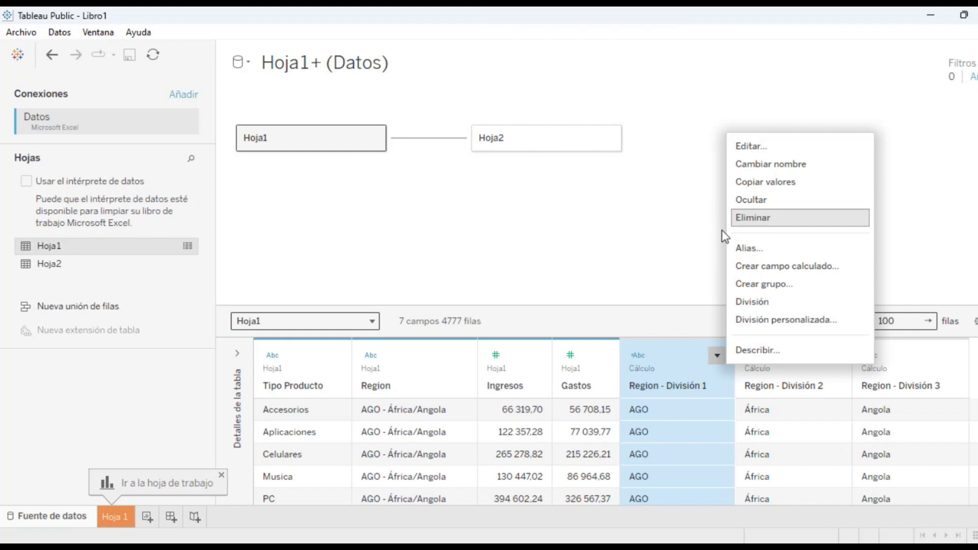
pyautogui.click(777, 219)
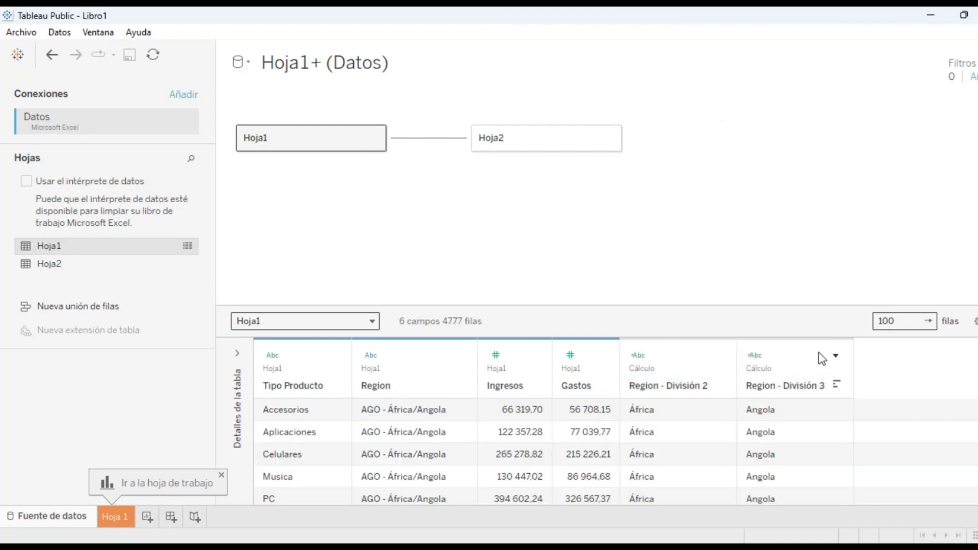
pyautogui.click(836, 361)
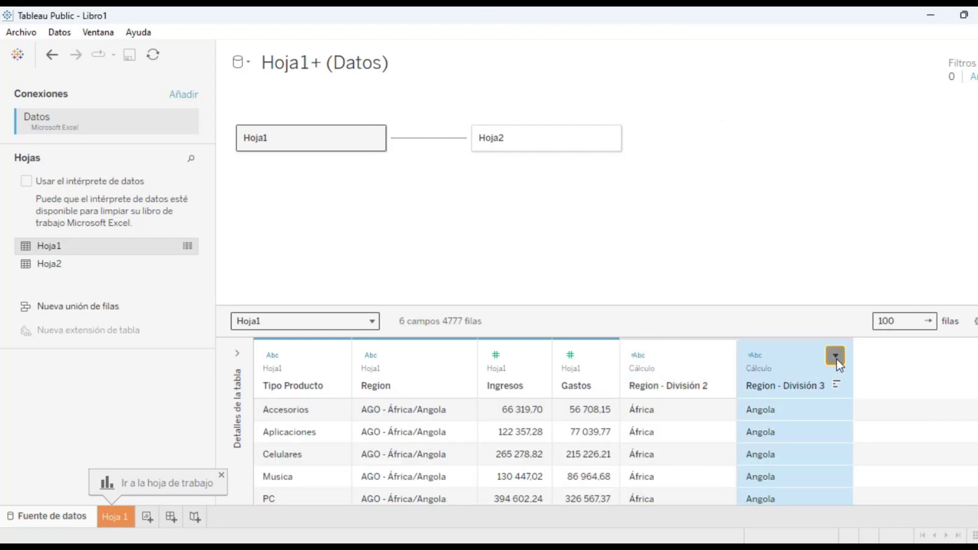
pyautogui.click(721, 358)
pyautogui.click(719, 356)
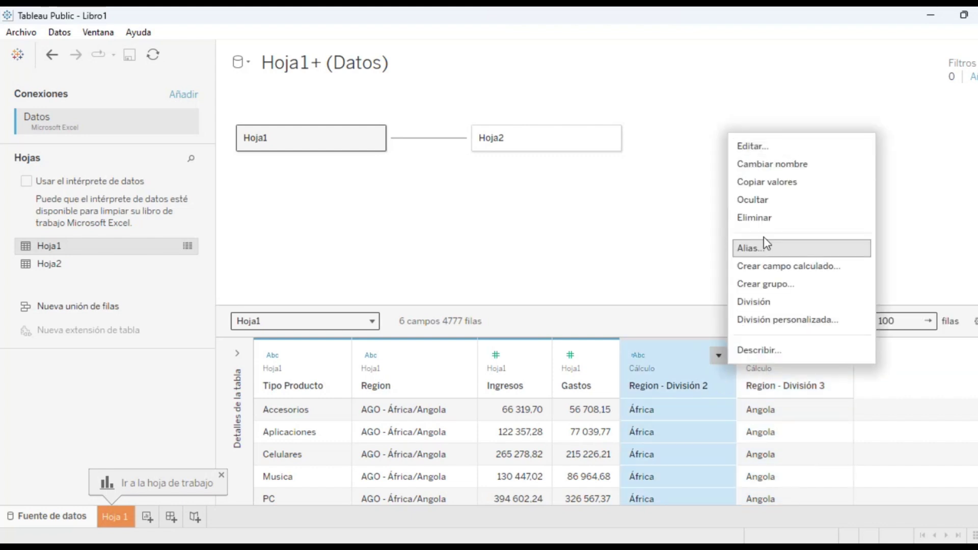
pyautogui.click(755, 218)
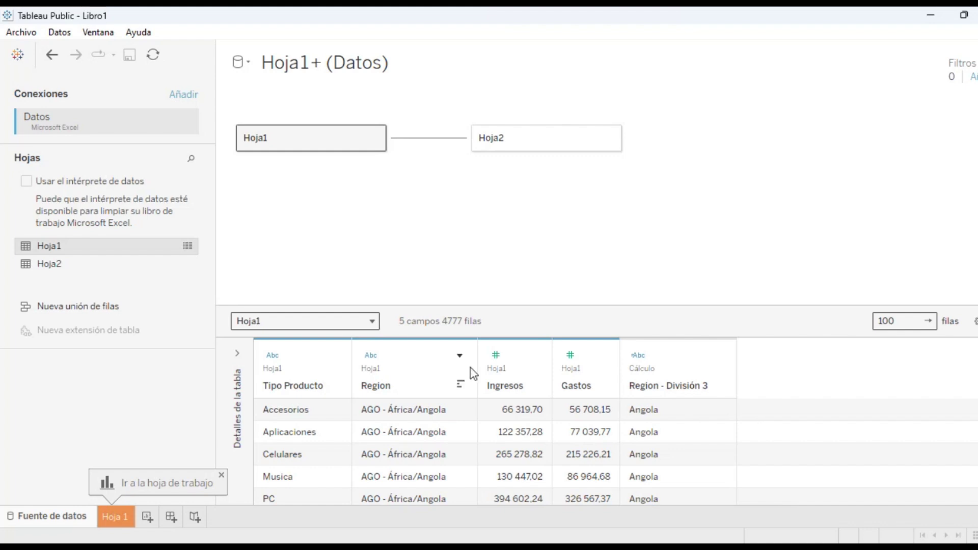
# Hide the original Region field and rename Region - División 3 to Pais.
pyautogui.click(460, 355)
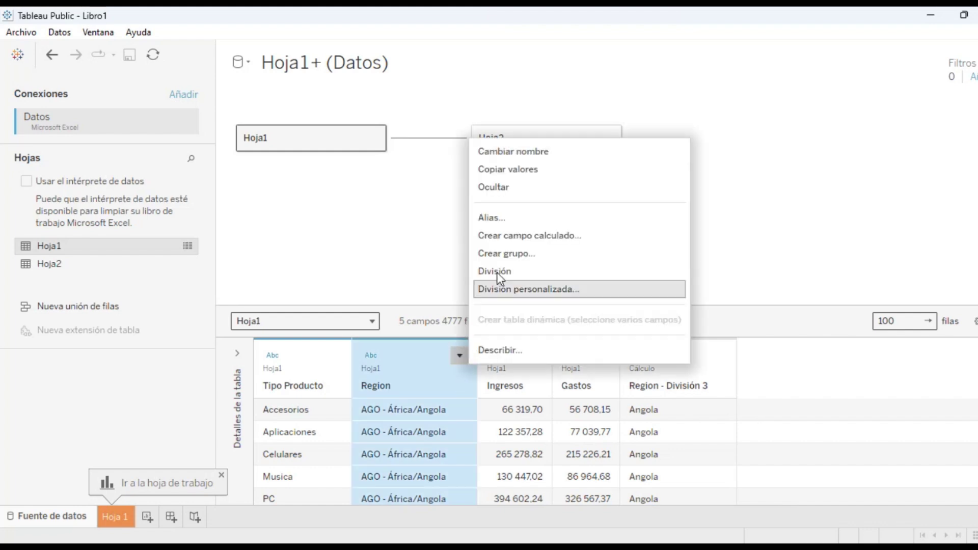
pyautogui.click(506, 188)
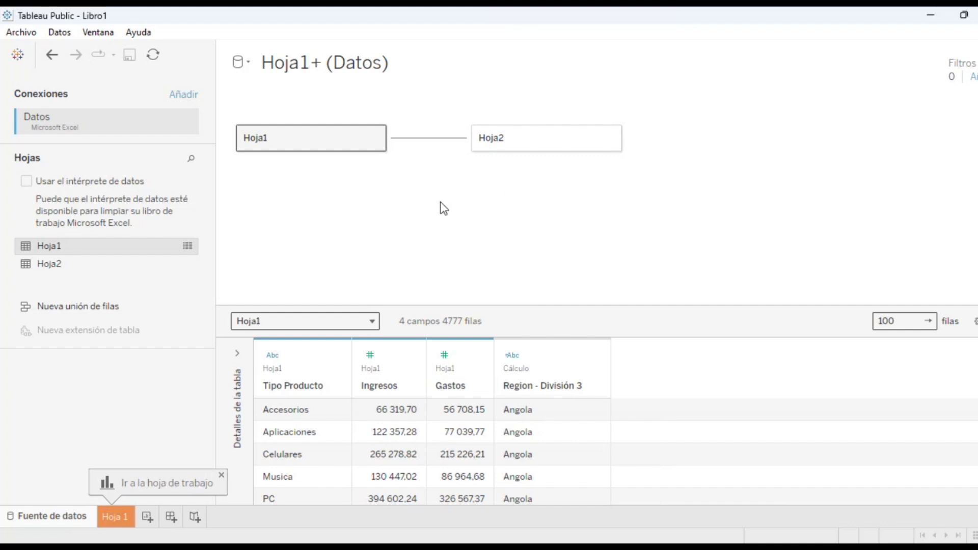
pyautogui.click(571, 387)
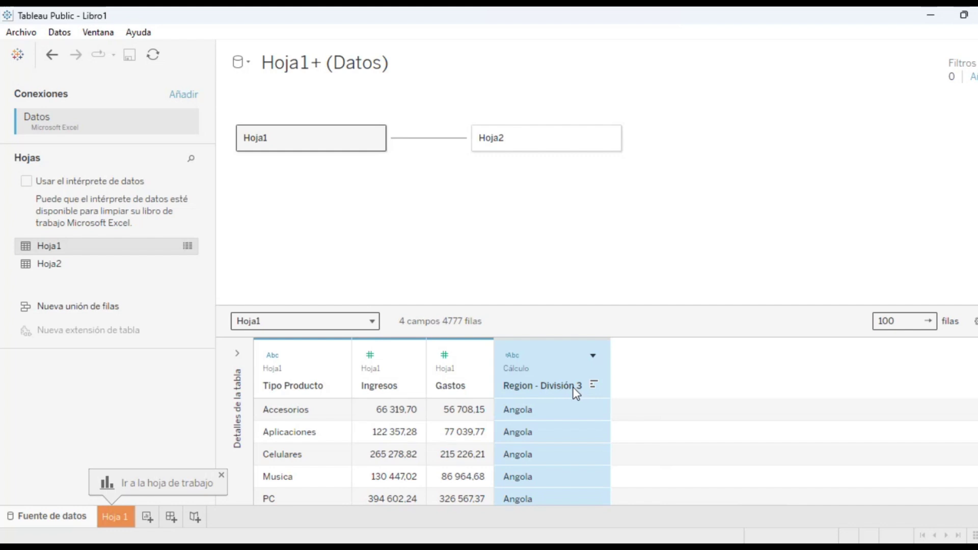
pyautogui.click(597, 359)
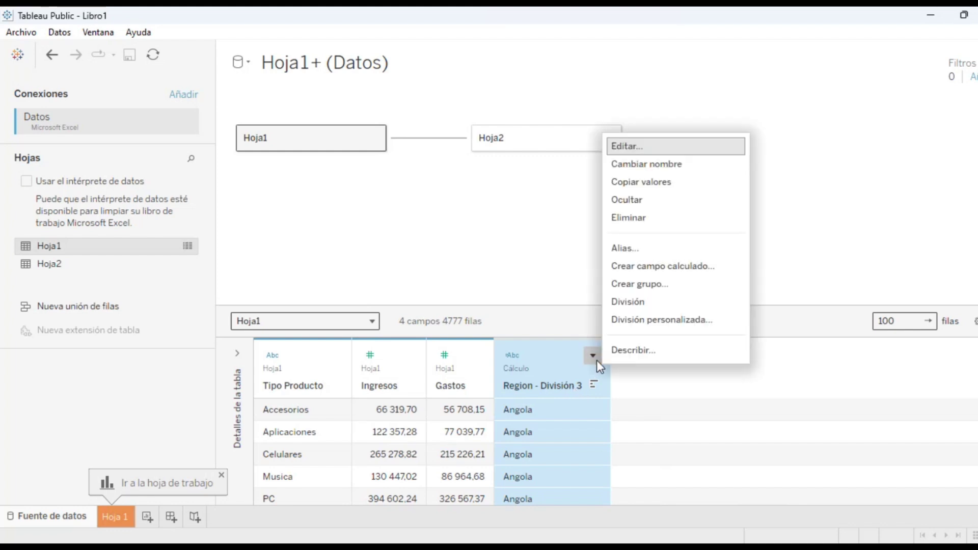
pyautogui.click(671, 166)
pyautogui.write('Pais')
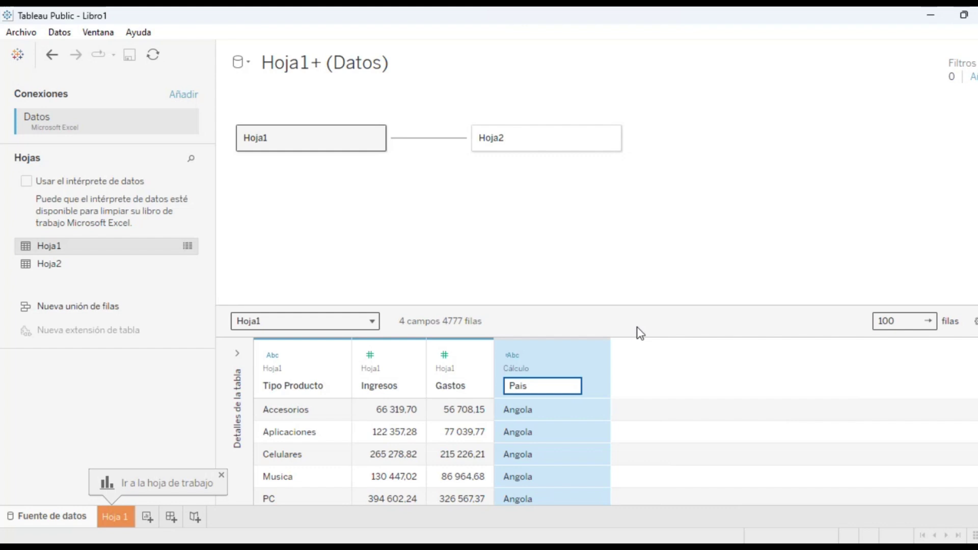
pyautogui.click(718, 385)
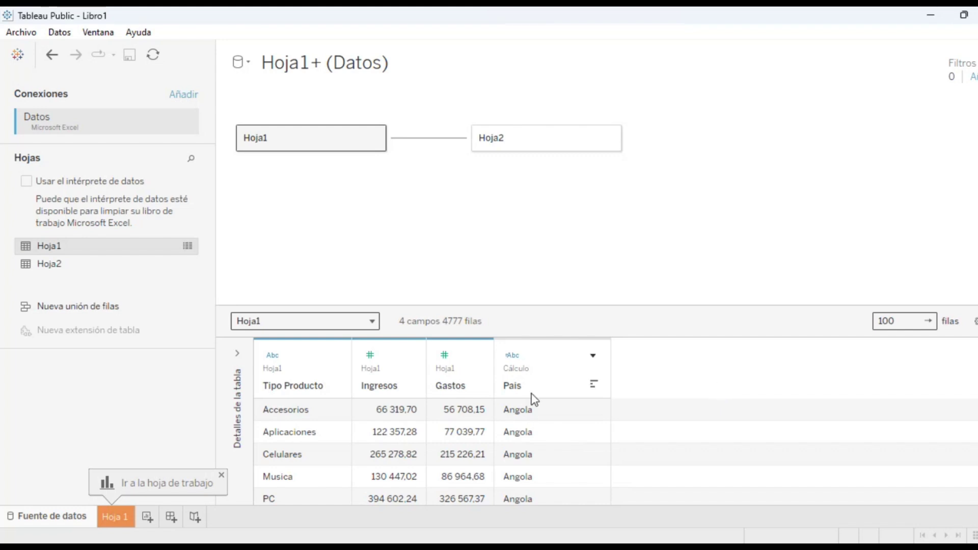
# Create a calculated field from the Pais column and name it Ganancias.
pyautogui.click(592, 355)
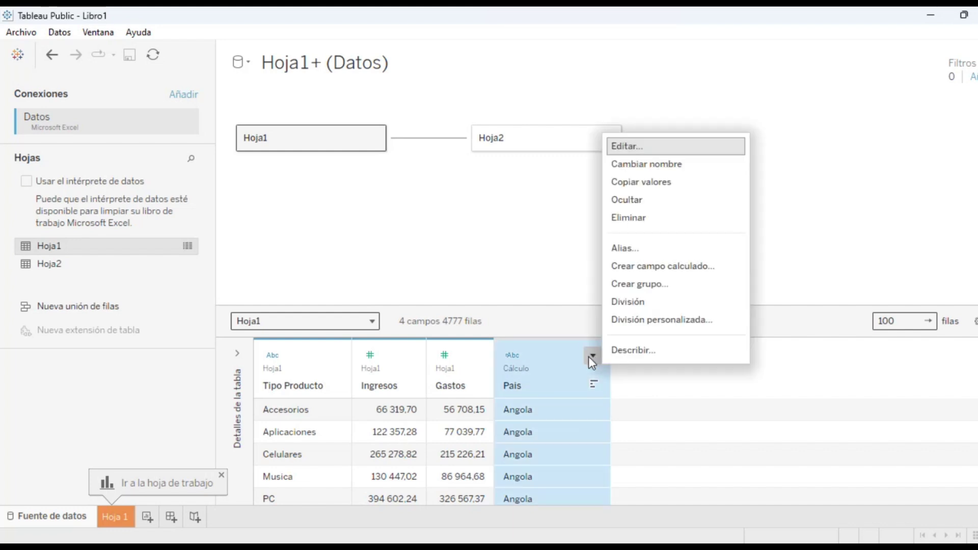
pyautogui.click(698, 275)
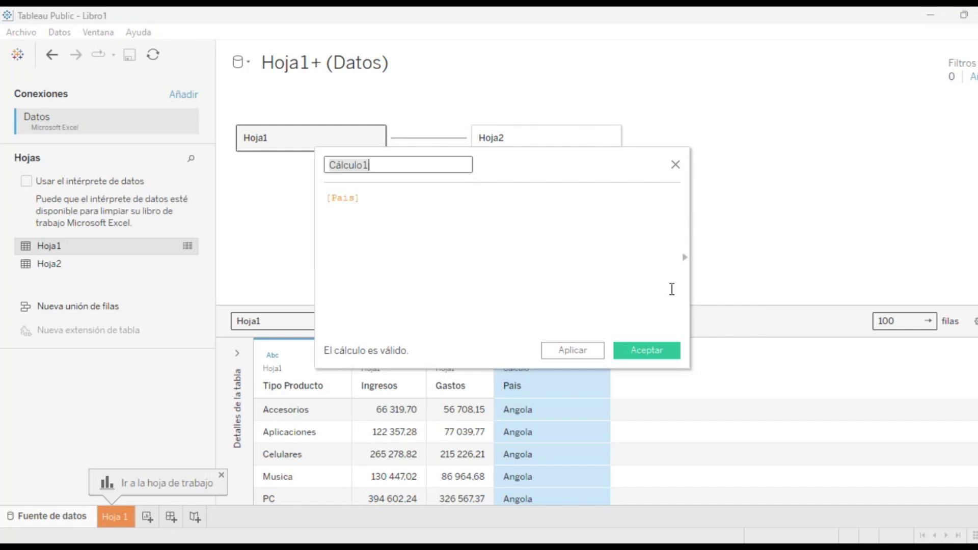
pyautogui.press('BackSpace')
pyautogui.write('ncias')
pyautogui.click(378, 200)
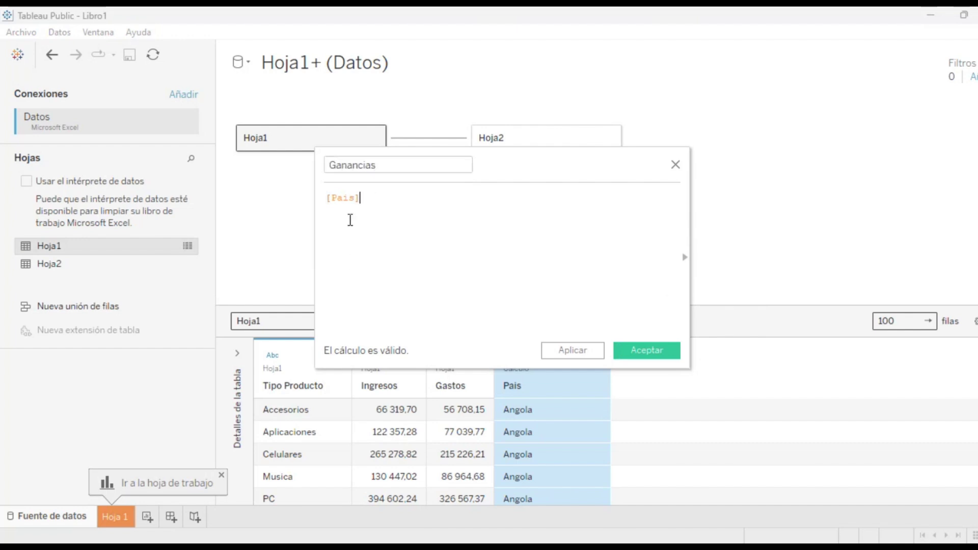
# Replace the [Pais] formula of Ganancias with ingresos-[Gastos].
pyautogui.press('BackSpace')
pyautogui.press('BackSpace')
pyautogui.press('BackSpace')
pyautogui.press('BackSpace')
pyautogui.press('BackSpace')
pyautogui.press('BackSpace')
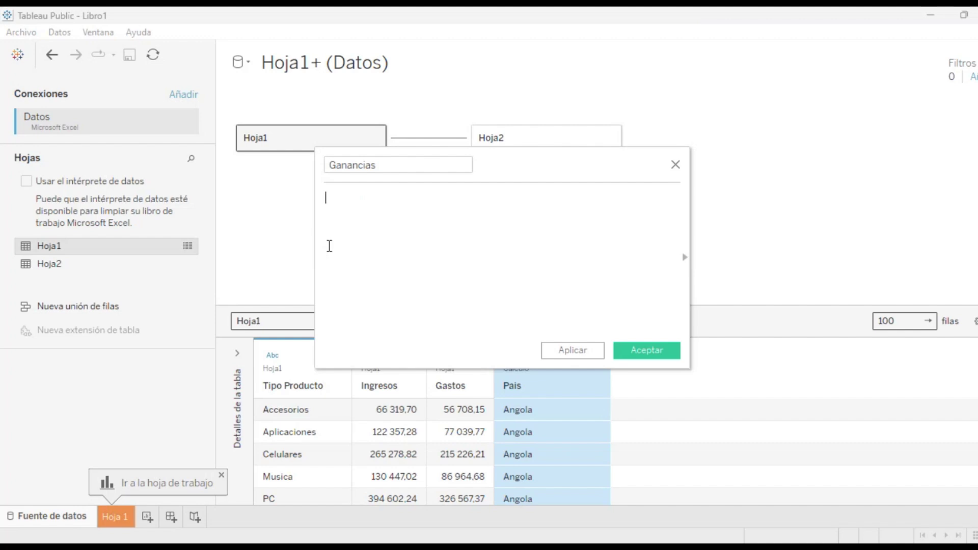
pyautogui.write('ingresos')
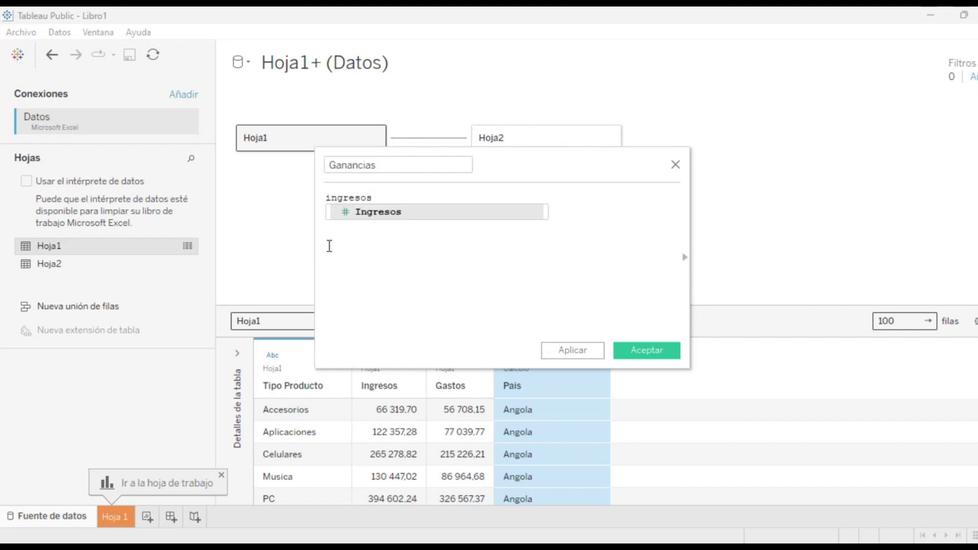
pyautogui.write('-gastos')
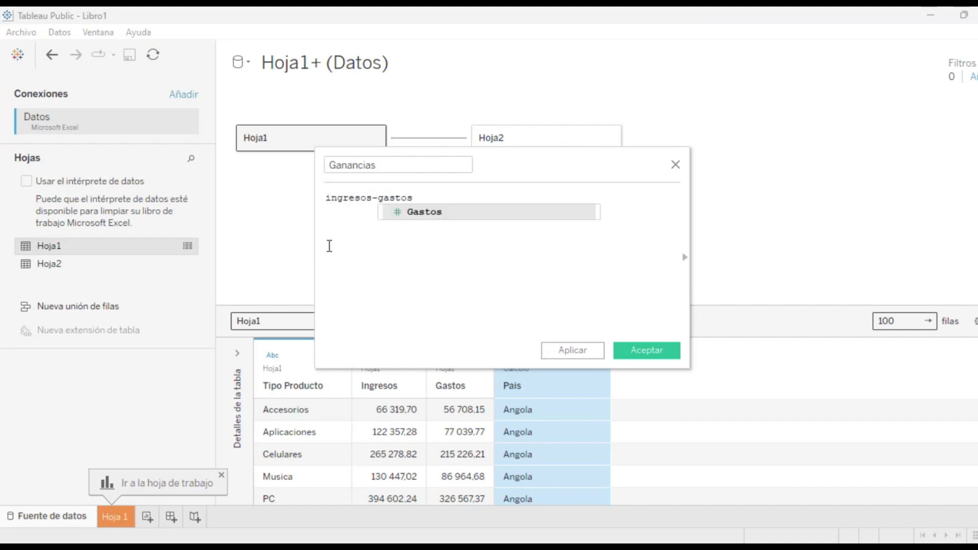
pyautogui.press('Return')
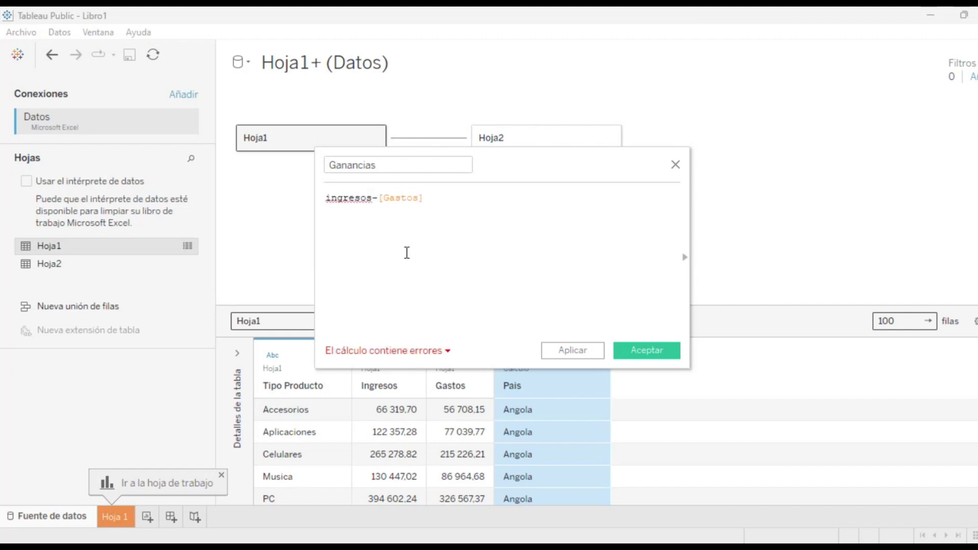
# Replace the plain text ingresos in the formula with the [Ingresos] field and accept the calculation.
pyautogui.press('BackSpace')
pyautogui.press('BackSpace')
pyautogui.press('BackSpace')
pyautogui.press('BackSpace')
pyautogui.press('BackSpace')
pyautogui.press('BackSpace')
pyautogui.press('BackSpace')
pyautogui.press('BackSpace')
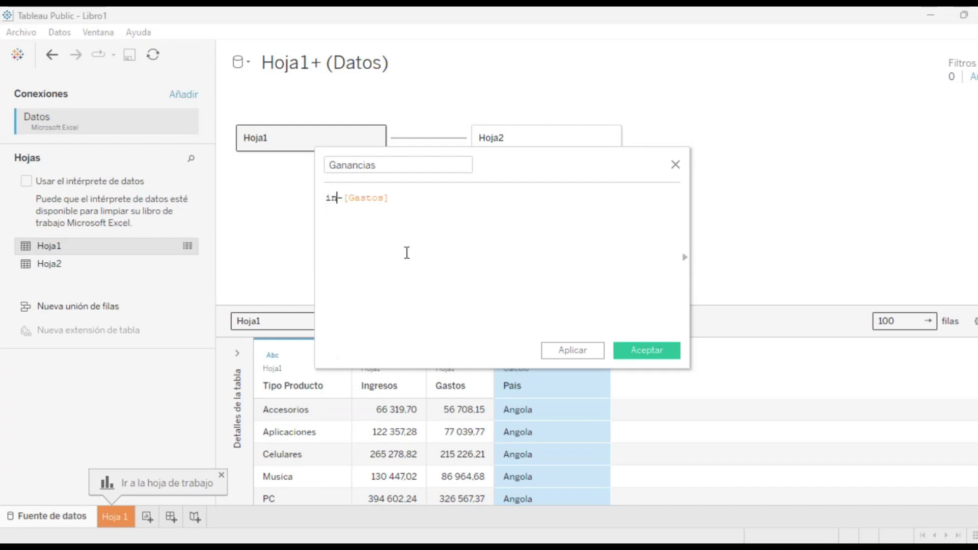
pyautogui.write('ingre')
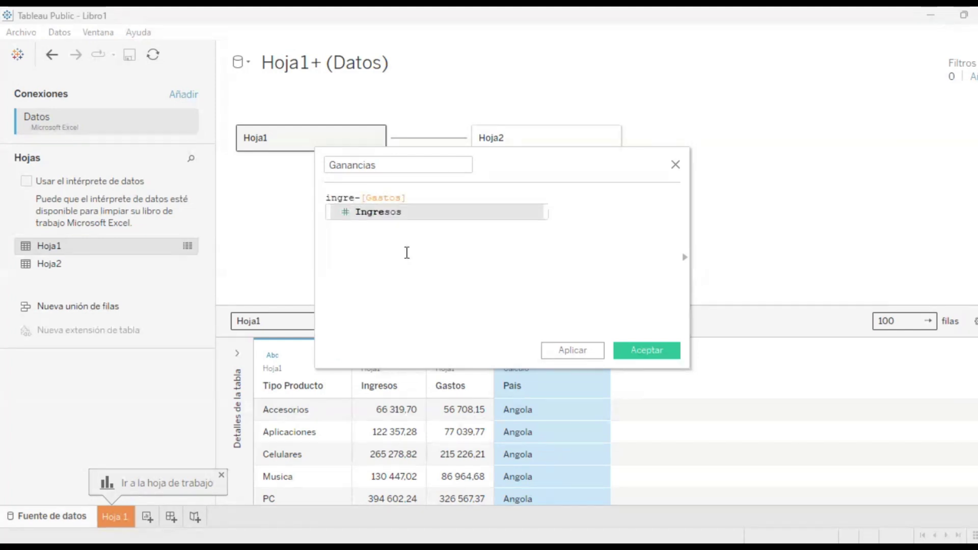
pyautogui.doubleClick(388, 213)
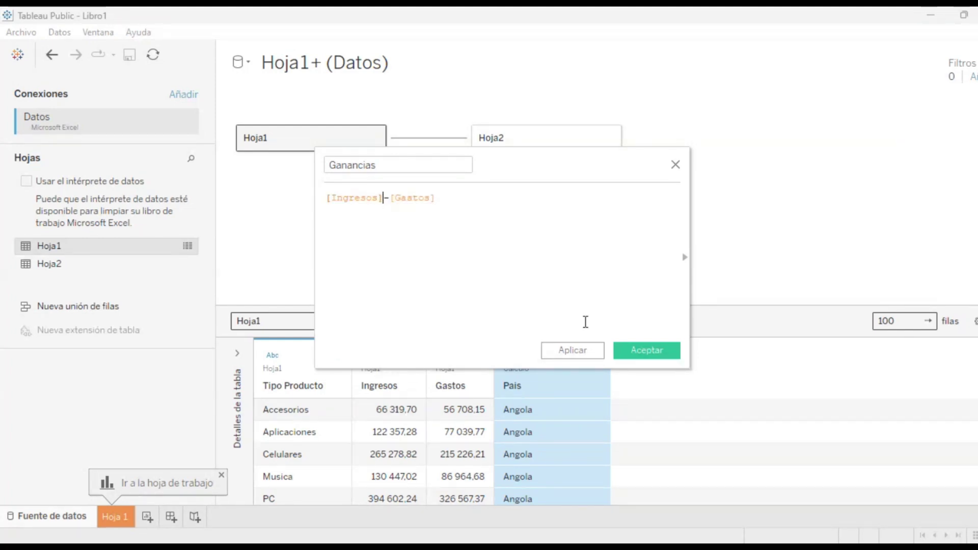
pyautogui.click(665, 354)
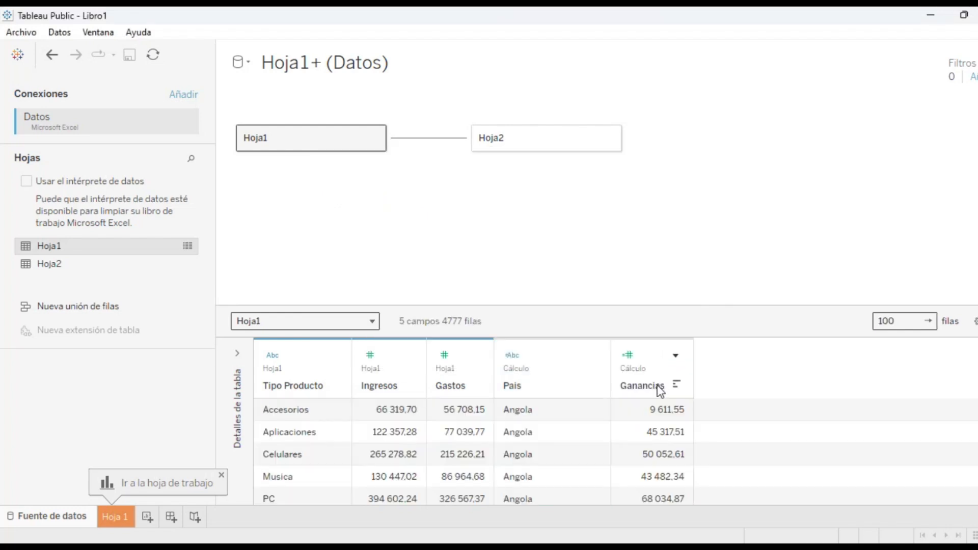
# Create a calculated field from the Ganancias column and name it Utilidad.
pyautogui.click(676, 354)
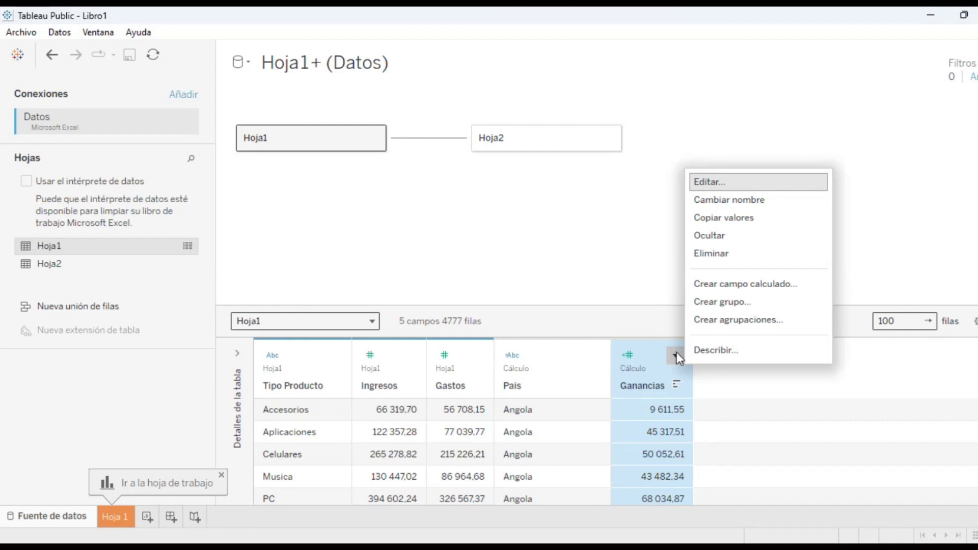
pyautogui.click(747, 283)
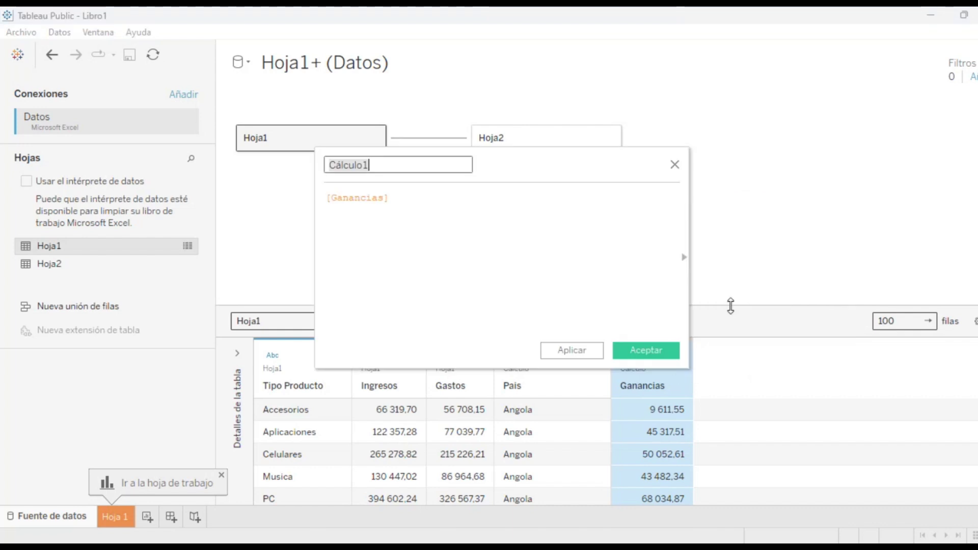
pyautogui.press('BackSpace')
pyautogui.press('BackSpace')
pyautogui.press('BackSpace')
pyautogui.press('BackSpace')
pyautogui.press('BackSpace')
pyautogui.press('BackSpace')
pyautogui.press('BackSpace')
pyautogui.press('BackSpace')
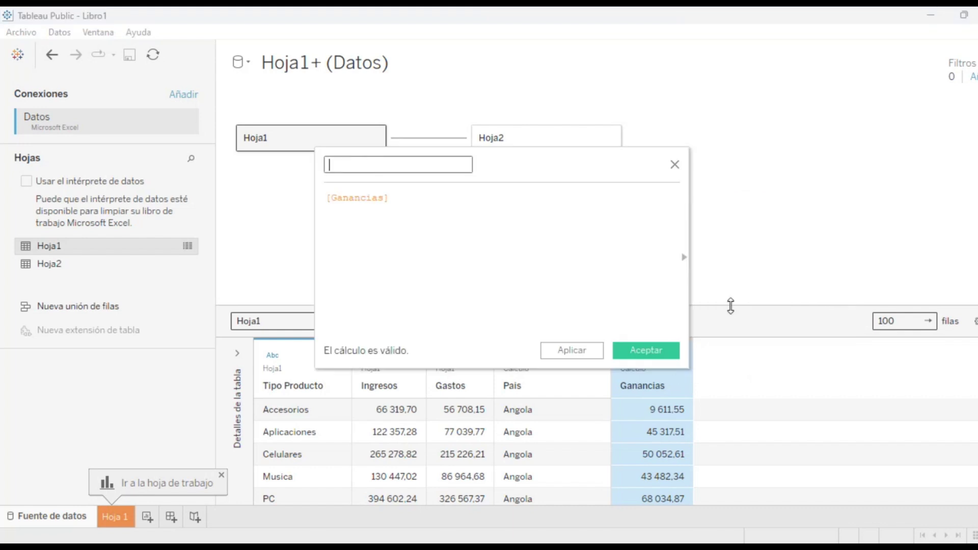
pyautogui.write('Utilidad')
# Extend the Utilidad formula to [Ganancias]/[Ingresos], using the suggested fields.
pyautogui.click(422, 201)
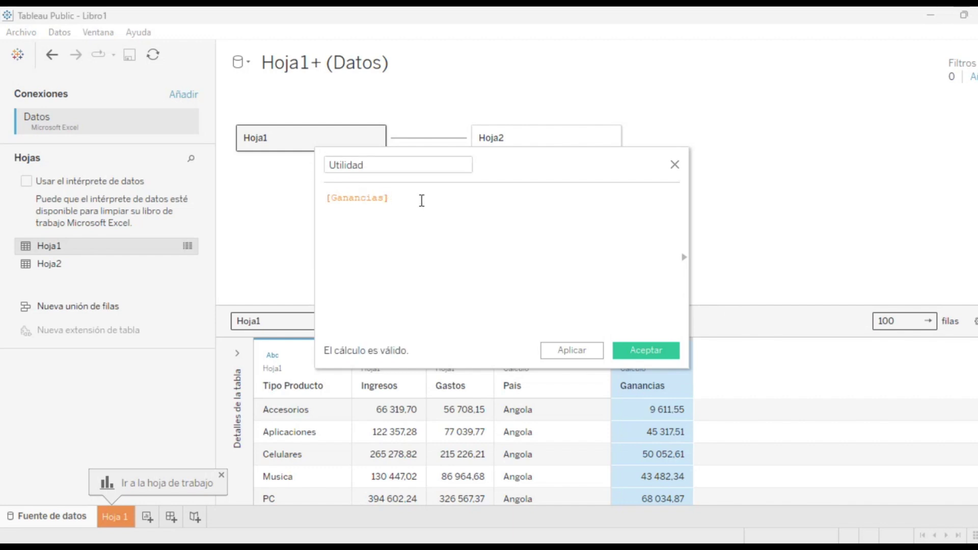
pyautogui.write('/')
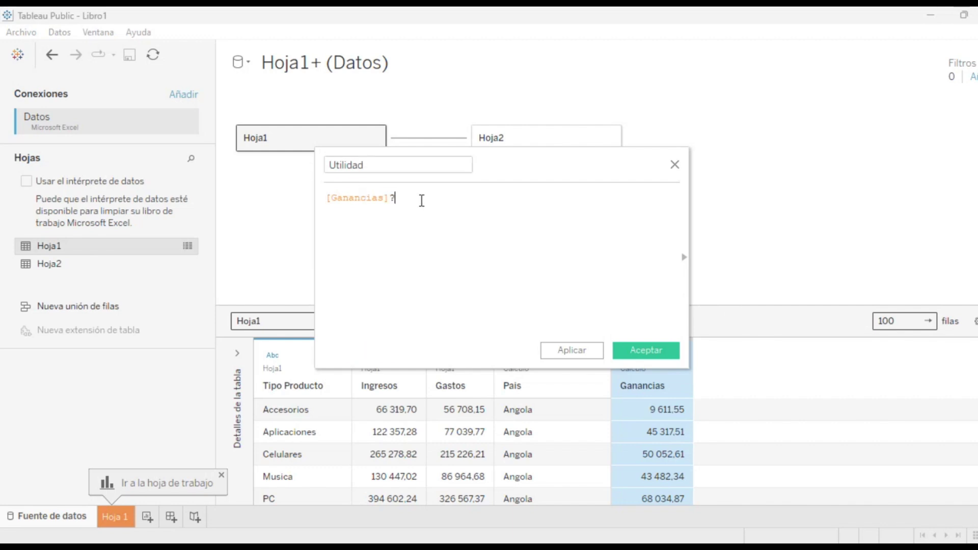
pyautogui.press('BackSpace')
pyautogui.press('Return')
pyautogui.write('/')
pyautogui.press('BackSpace')
pyautogui.press('BackSpace')
pyautogui.press('BackSpace')
pyautogui.press('BackSpace')
pyautogui.press('BackSpace')
pyautogui.press('BackSpace')
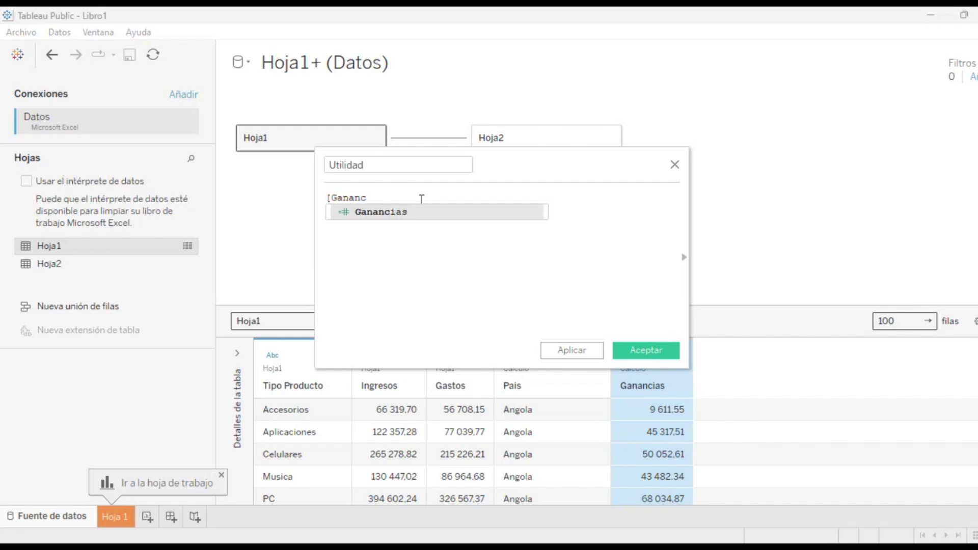
pyautogui.doubleClick(375, 212)
pyautogui.write('/')
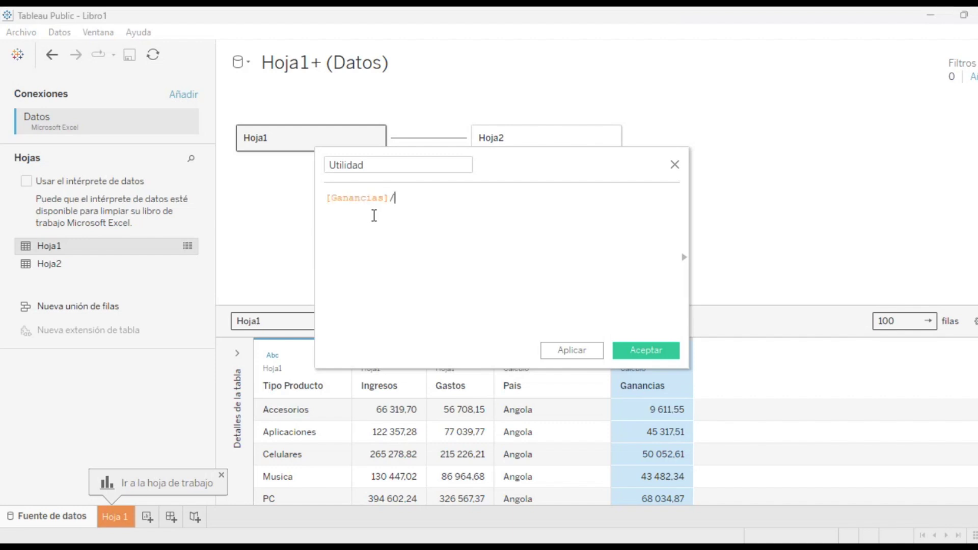
pyautogui.write('ingresos')
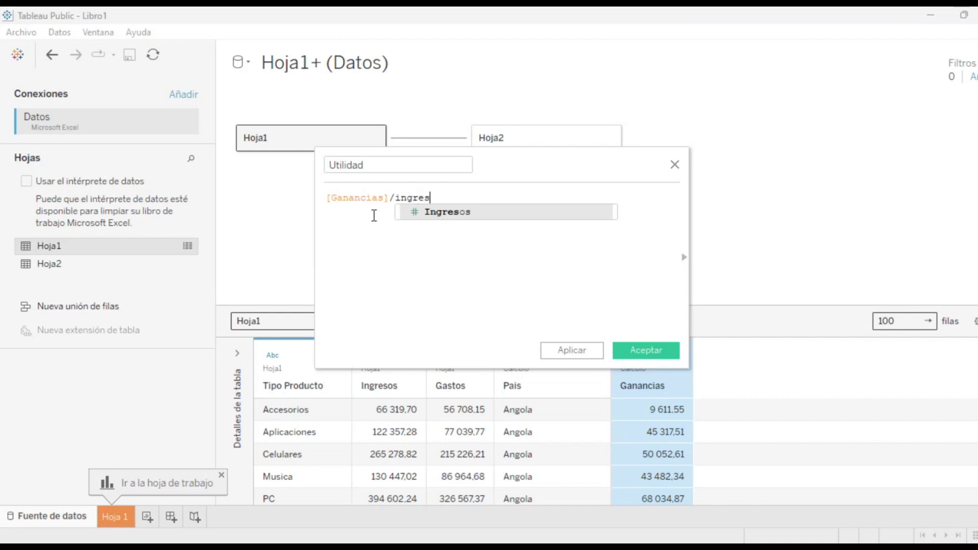
pyautogui.doubleClick(452, 211)
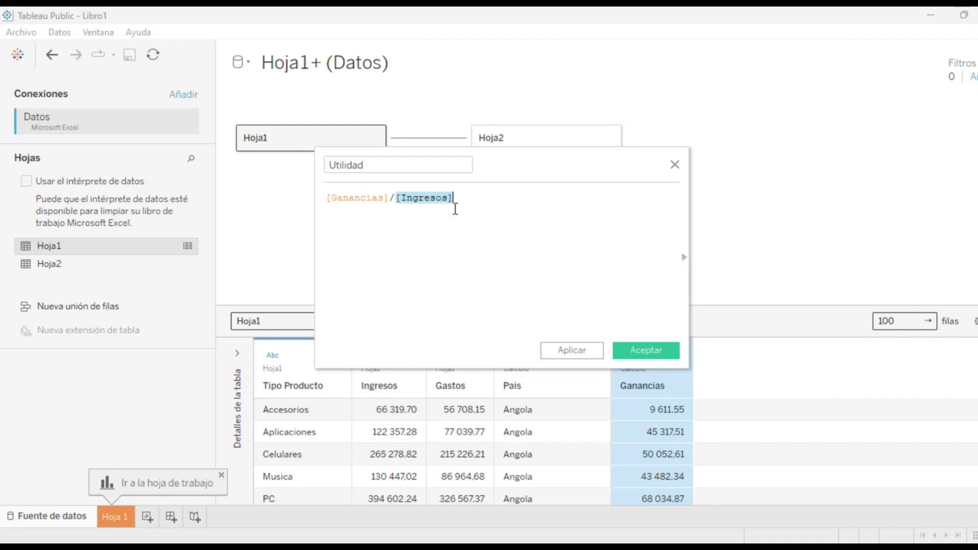
# Enclose the division in parentheses, multiply it by 100 and accept the Utilidad calculation.
pyautogui.click(329, 200)
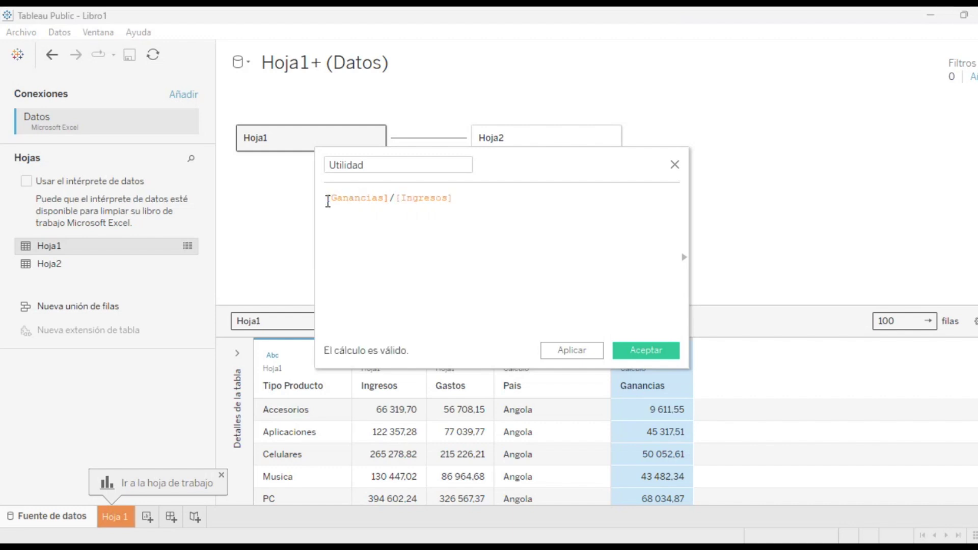
pyautogui.write('(')
pyautogui.click(454, 210)
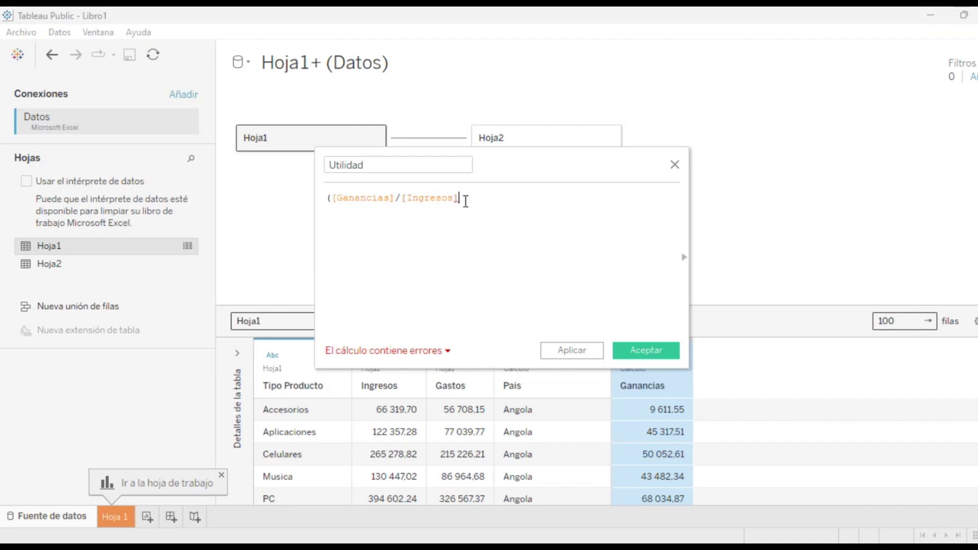
pyautogui.write(')*')
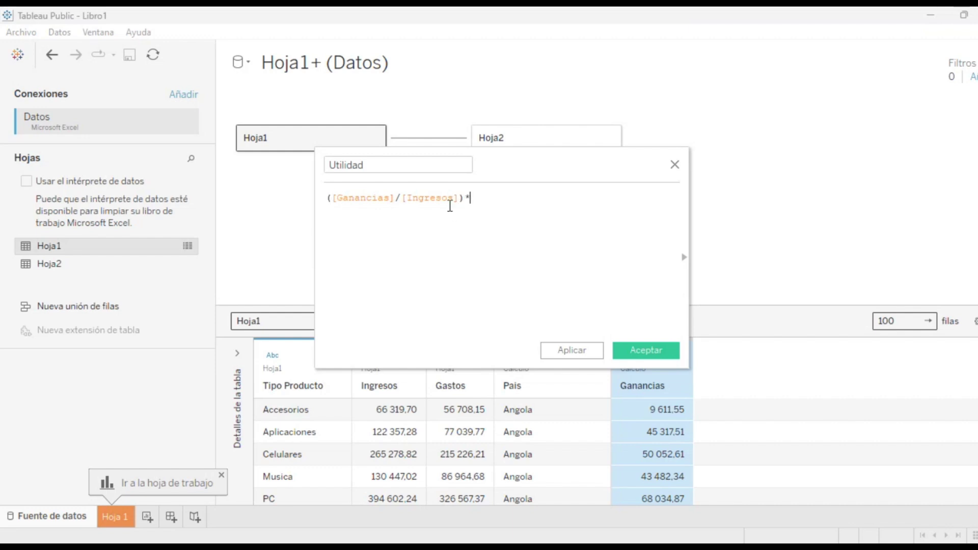
pyautogui.write('100')
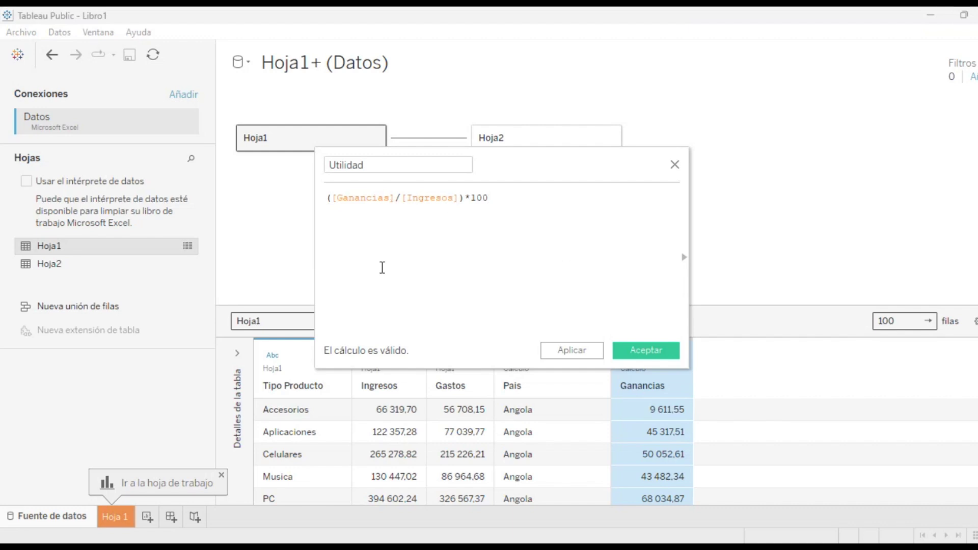
pyautogui.click(647, 351)
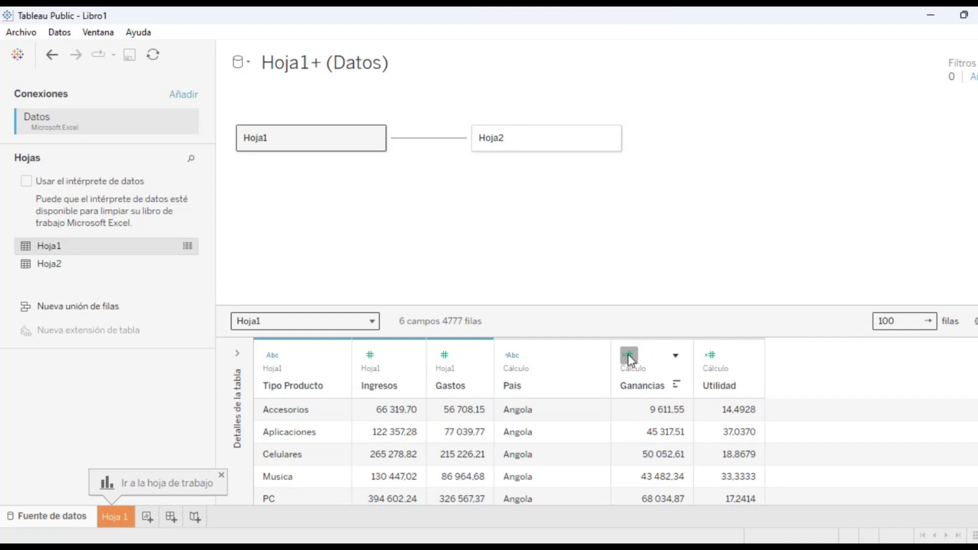
# Assign the País/región geographic role to the Pais field.
pyautogui.click(513, 356)
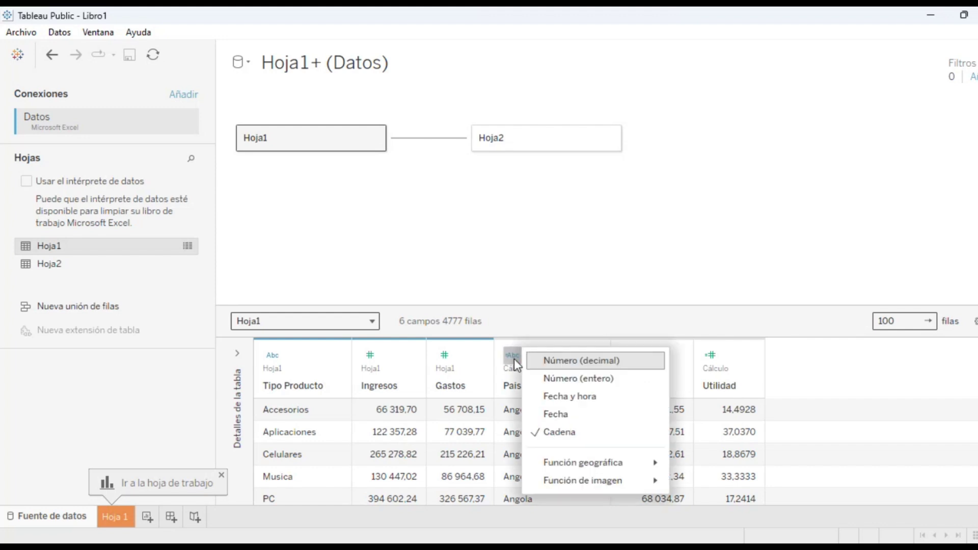
pyautogui.moveTo(585, 463)
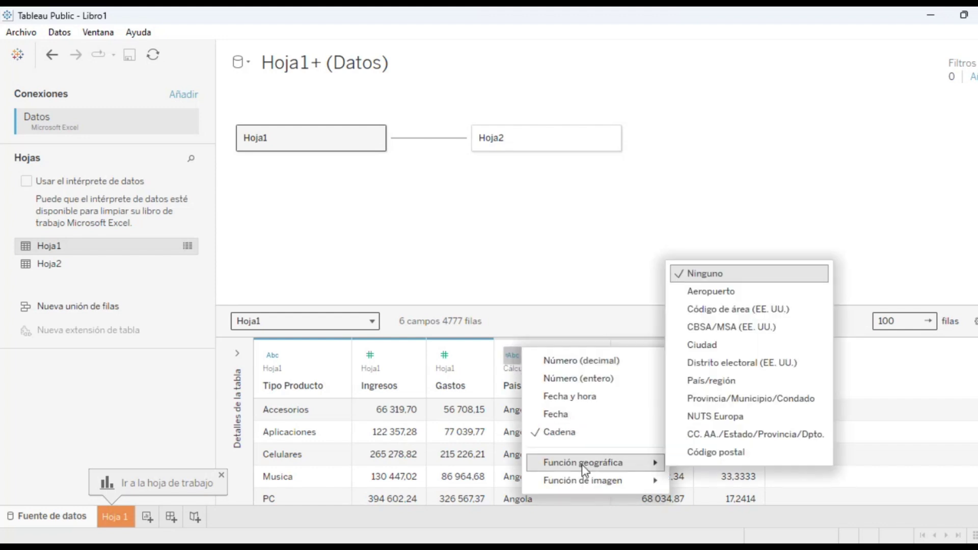
pyautogui.click(723, 380)
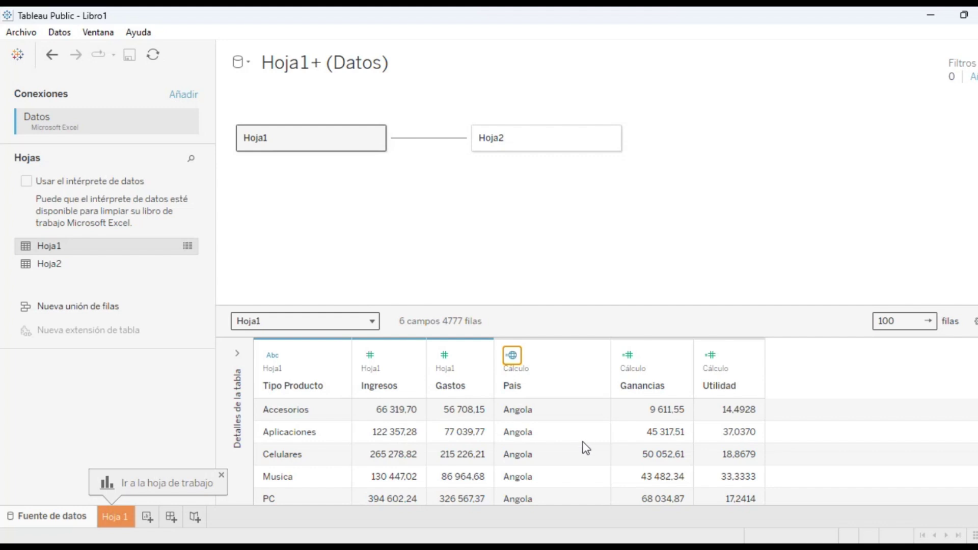
# Display the data of the Hoja2 logical table and review its product types and categories.
pyautogui.click(375, 322)
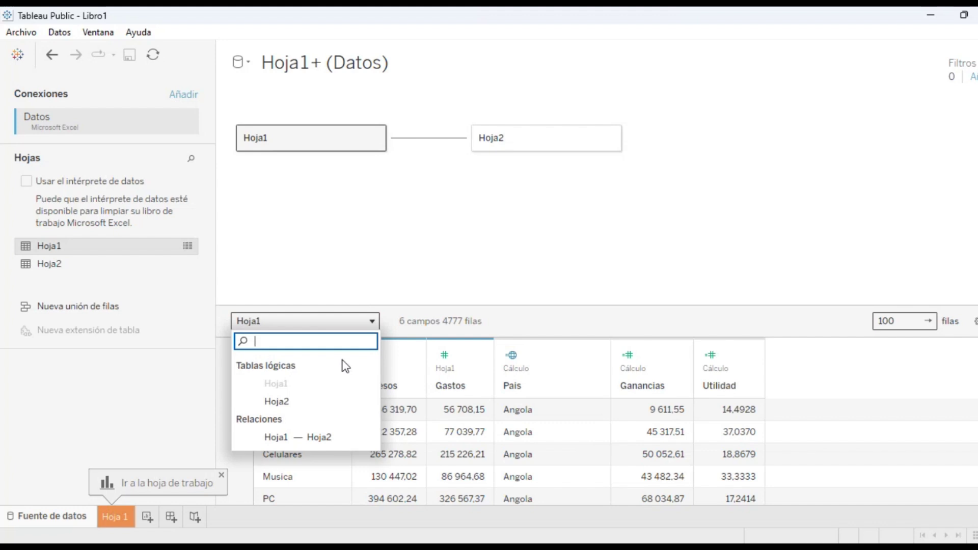
pyautogui.click(305, 403)
pyautogui.scroll(-2, 408, 437)
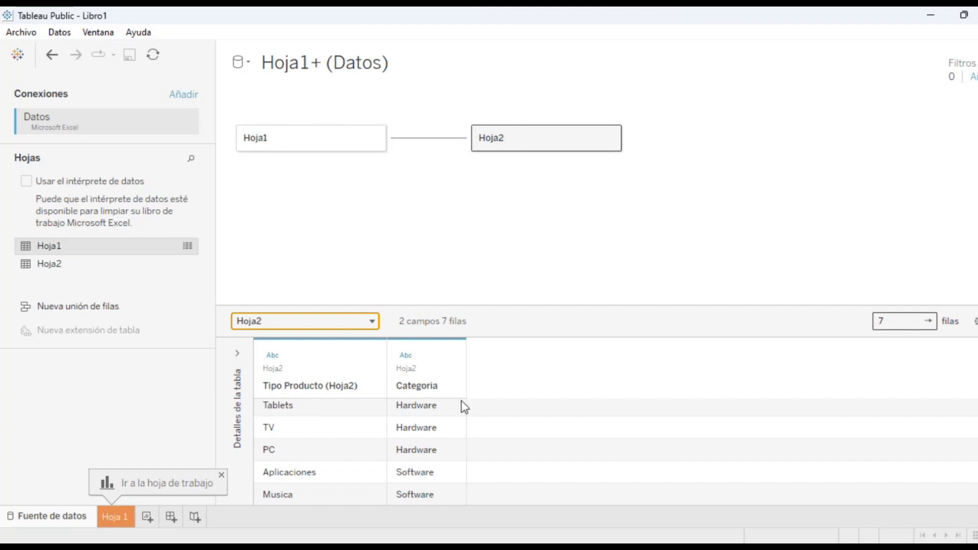
pyautogui.scroll(2, 435, 434)
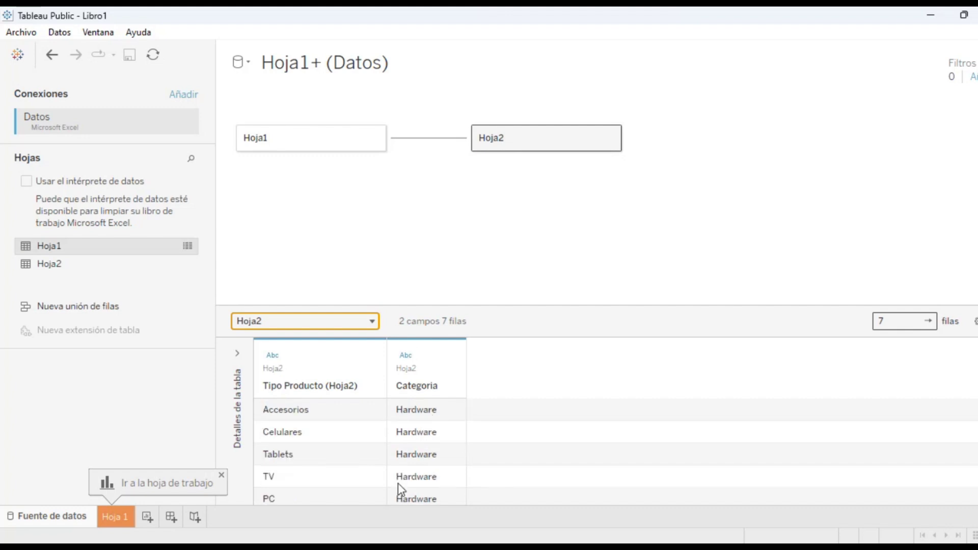
pyautogui.scroll(-2, 408, 492)
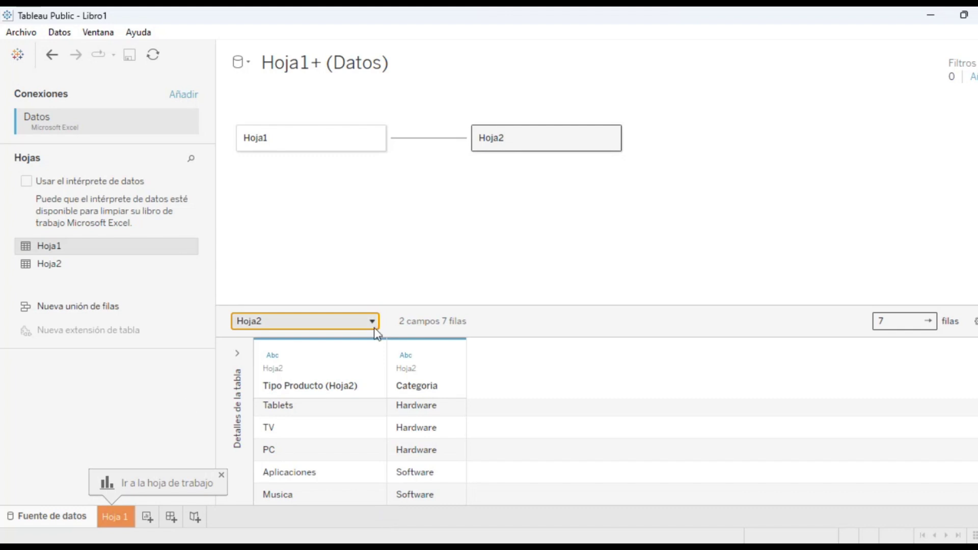
# Add a second worksheet, Hoja 2, and switch to the Hoja 1 worksheet.
pyautogui.click(145, 519)
pyautogui.click(121, 515)
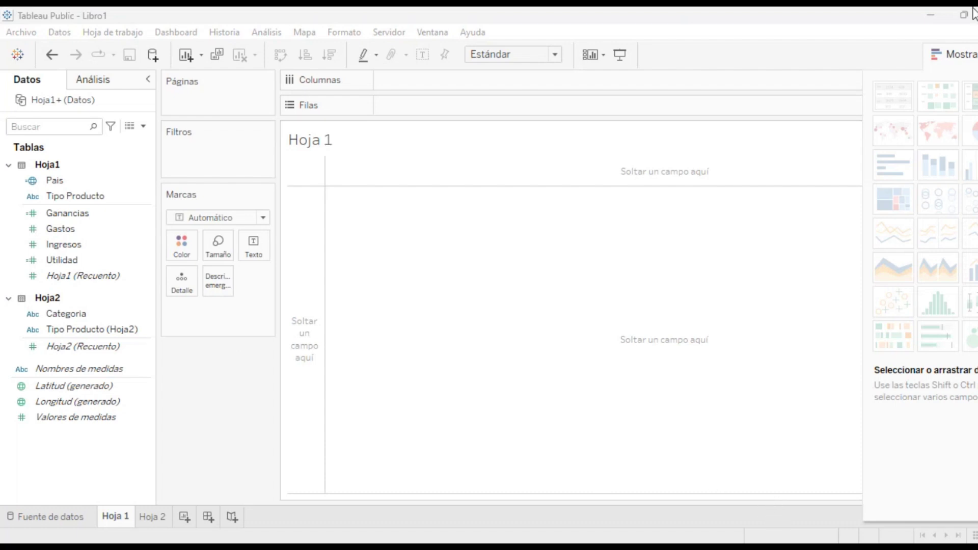
# Build a symbol map in Hoja 1 from the Pais and Gastos fields, with symbols sized by Gastos.
pyautogui.click(932, 32)
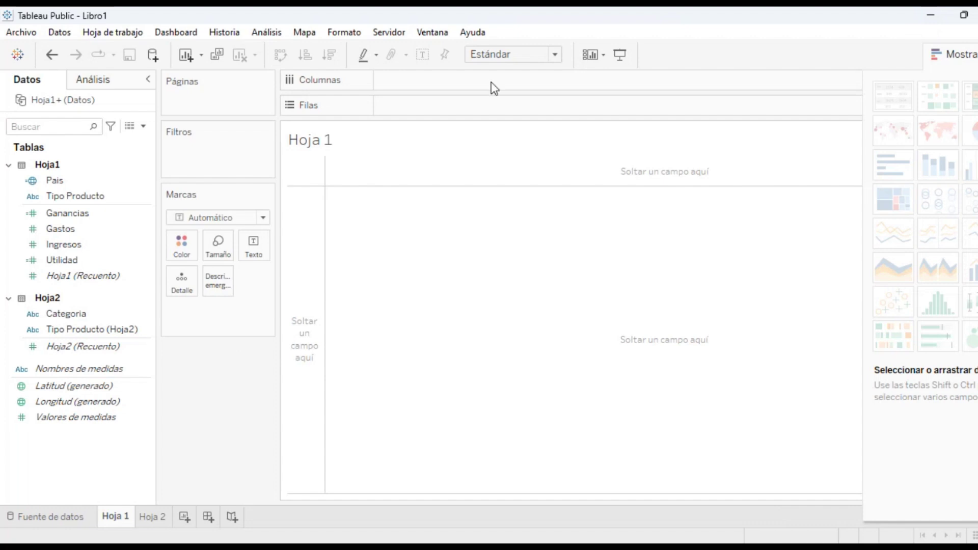
pyautogui.click(50, 181)
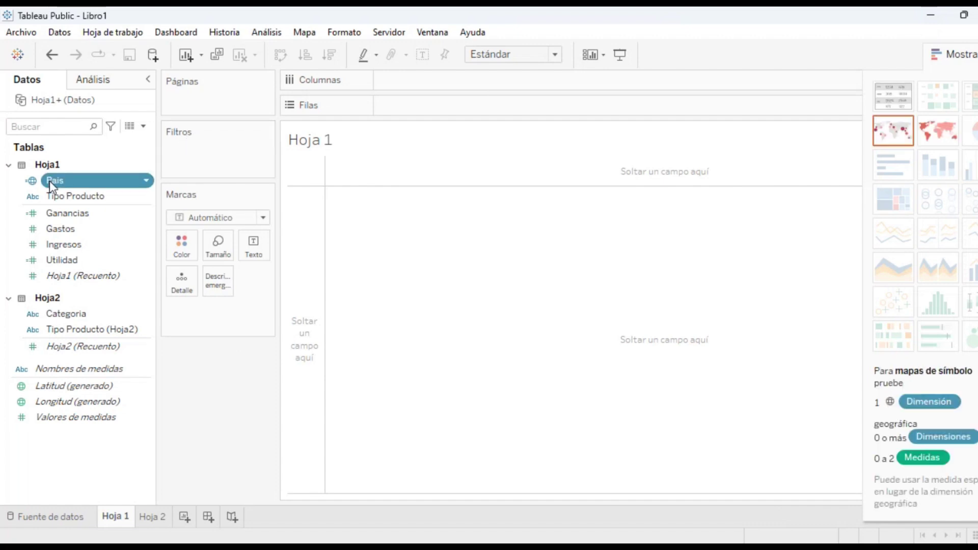
pyautogui.keyDown('ctrl'); pyautogui.click(83, 228); pyautogui.keyUp('ctrl')
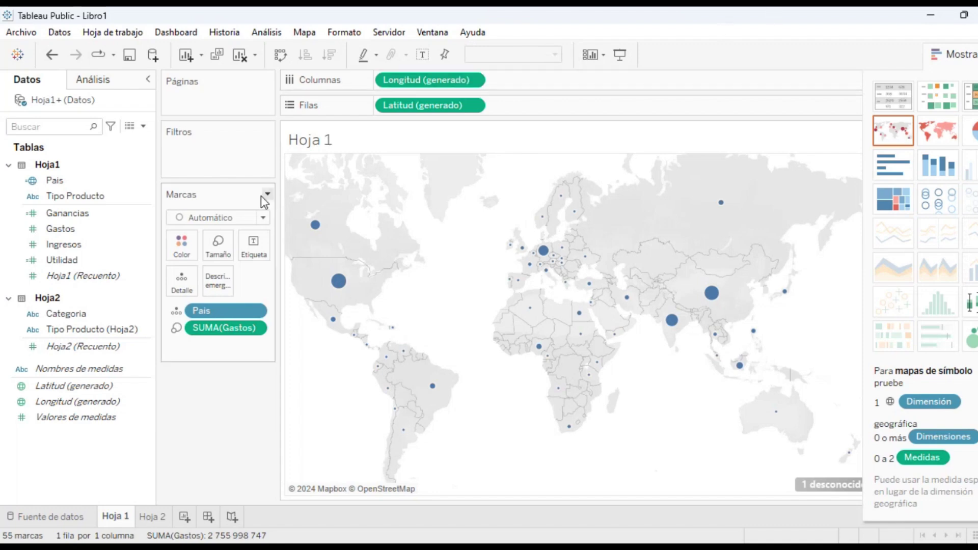
# Adjust the mark size so the map's symbols are slightly larger.
pyautogui.click(225, 252)
pyautogui.moveTo(245, 282)
pyautogui.mouseDown()
pyautogui.moveTo(339, 285)
pyautogui.moveTo(218, 290)
pyautogui.moveTo(241, 293)
pyautogui.mouseUp()
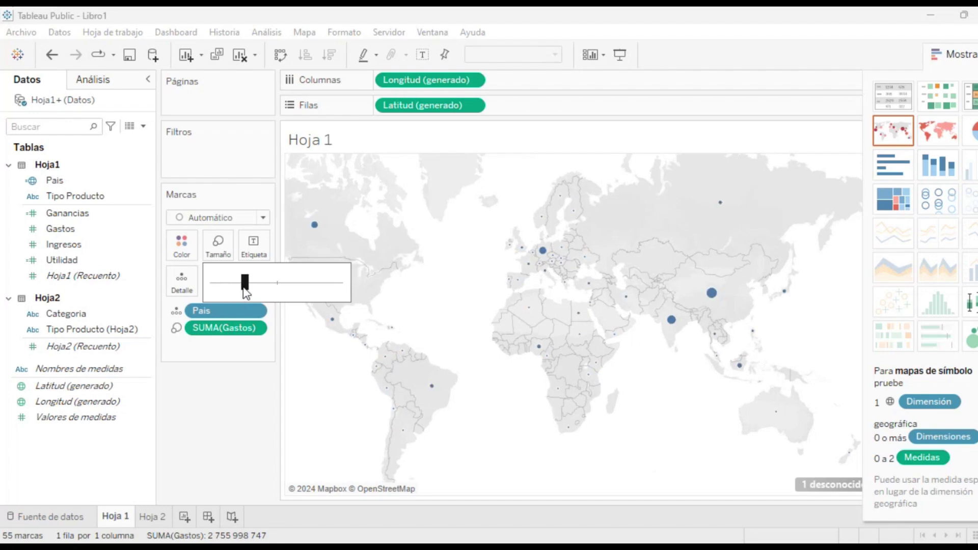
pyautogui.moveTo(250, 288); pyautogui.dragTo(254, 290)
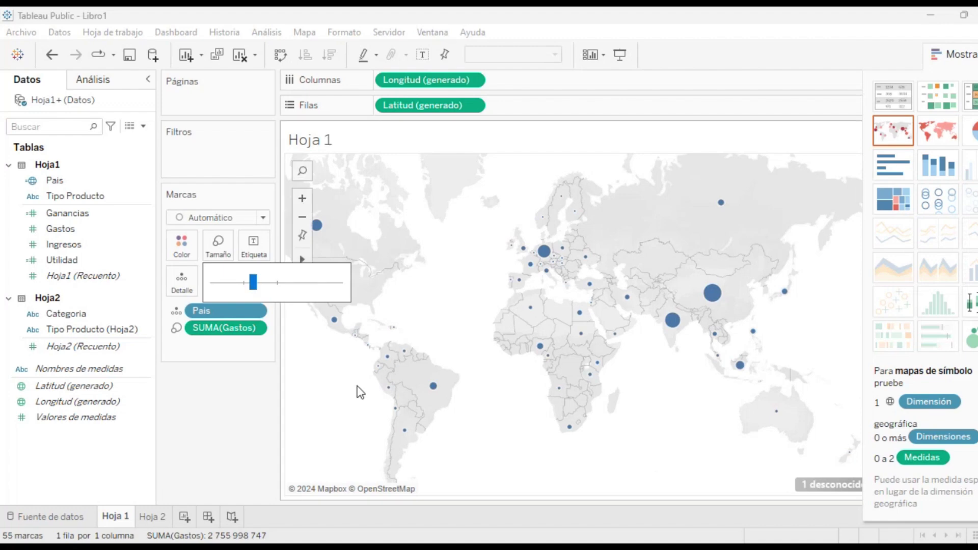
pyautogui.click(436, 312)
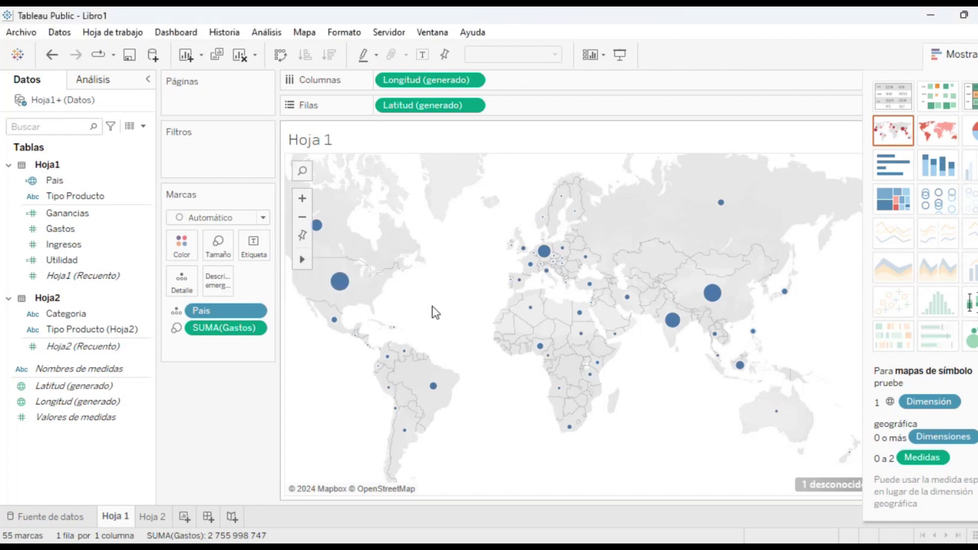
# Convert the symbol map to a filled map that shades each country by Gastos.
pyautogui.click(950, 130)
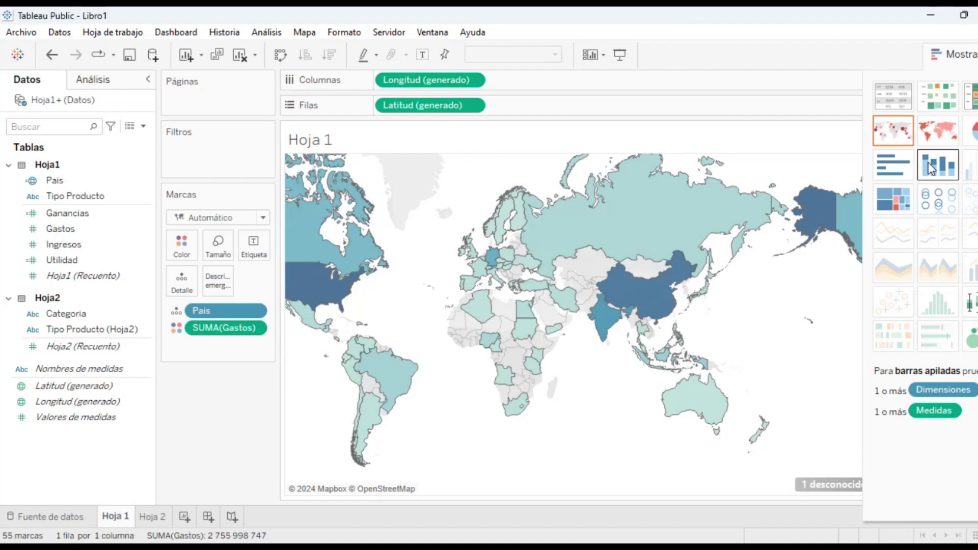
pyautogui.moveTo(624, 293)
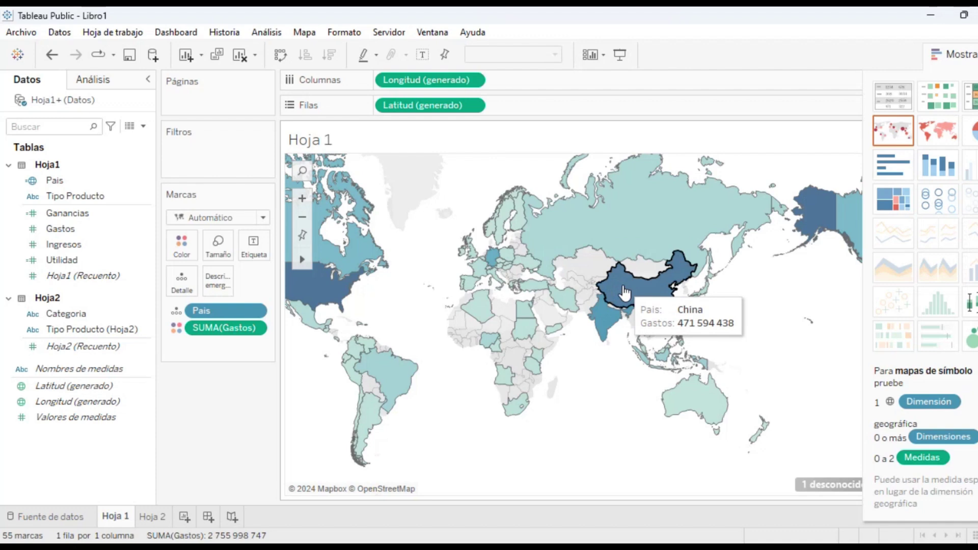
pyautogui.moveTo(641, 223)
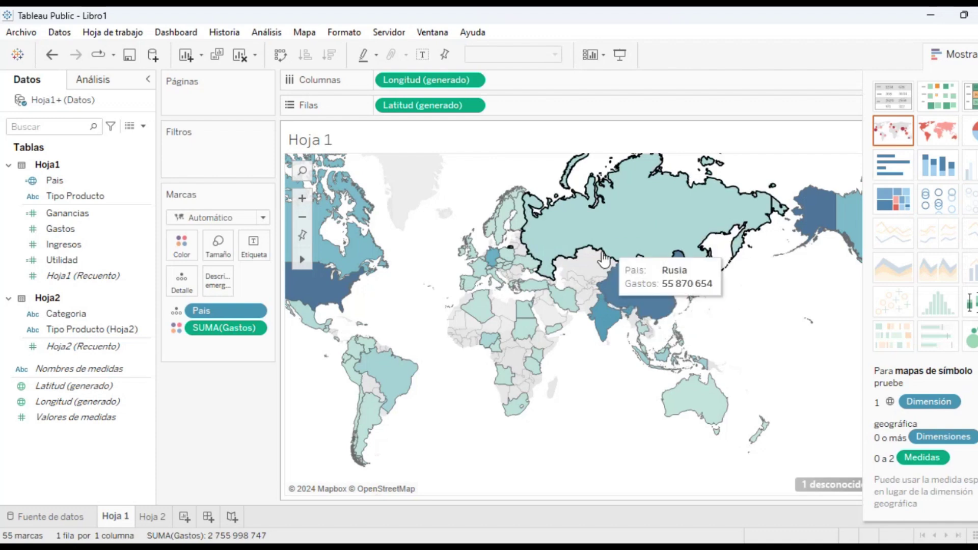
pyautogui.moveTo(538, 293)
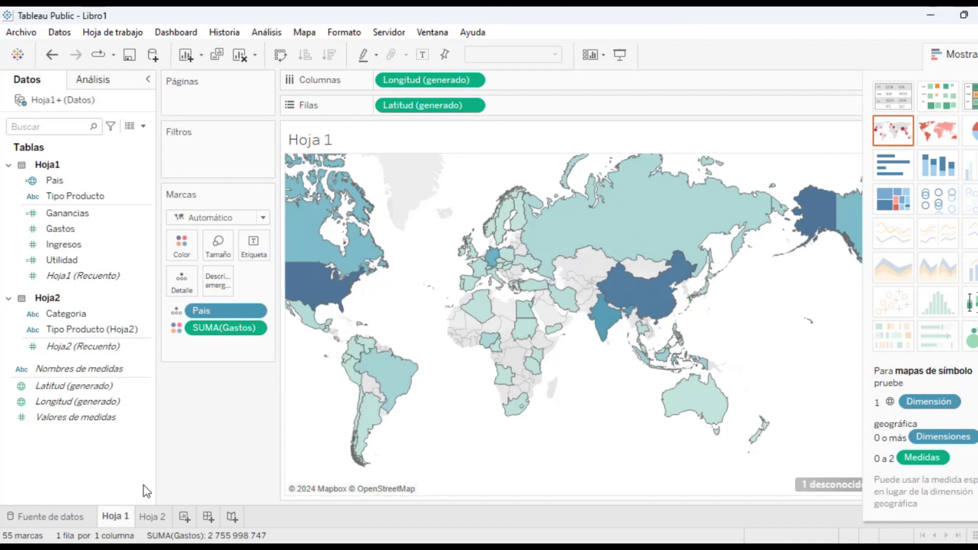
# Build a symbol map in Hoja 2 from the Pais and Ganancias fields, with symbols sized by Ganancias.
pyautogui.click(153, 517)
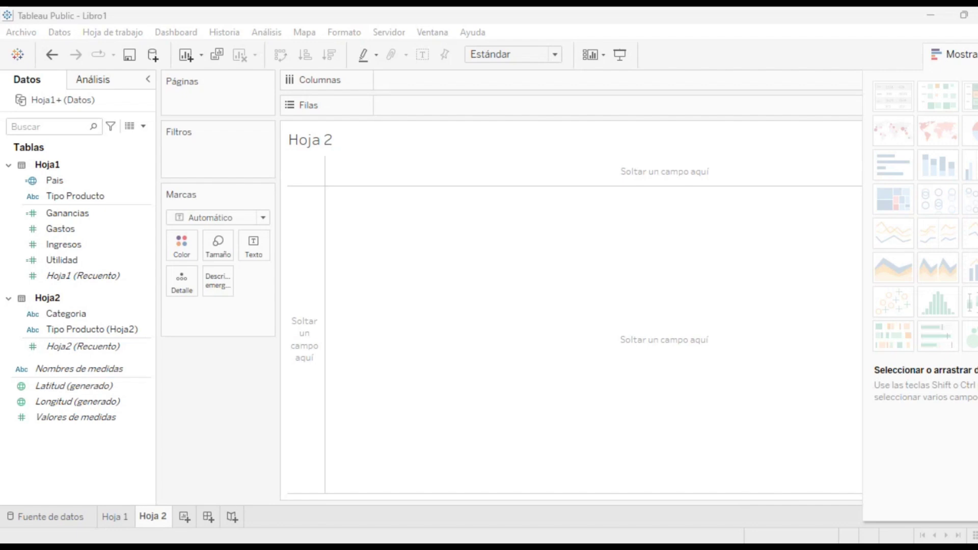
pyautogui.click(929, 30)
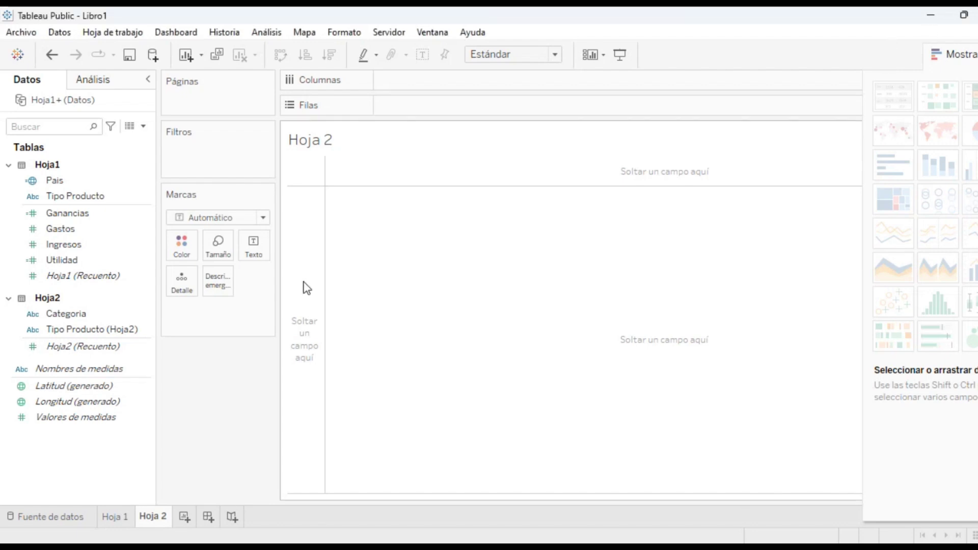
pyautogui.click(78, 214)
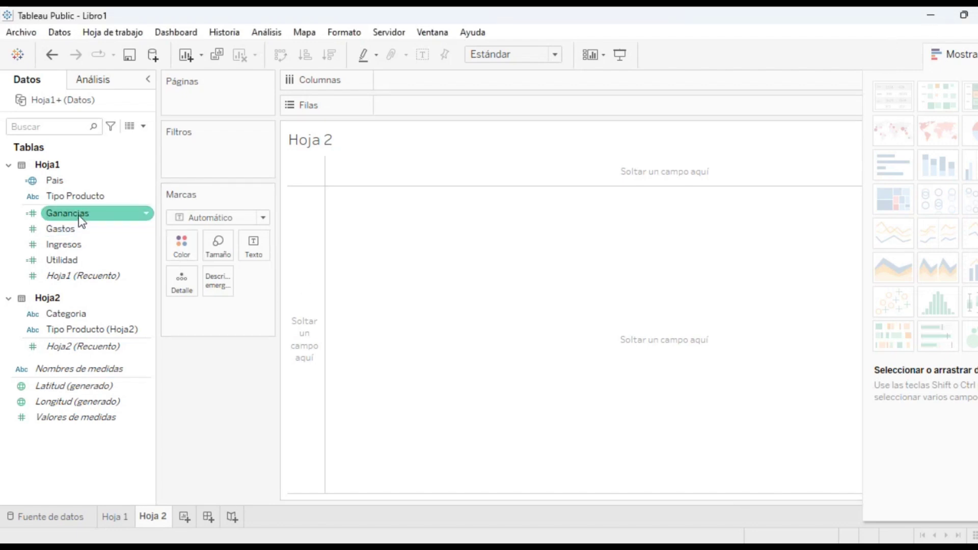
pyautogui.keyDown('ctrl'); pyautogui.click(75, 185); pyautogui.keyUp('ctrl')
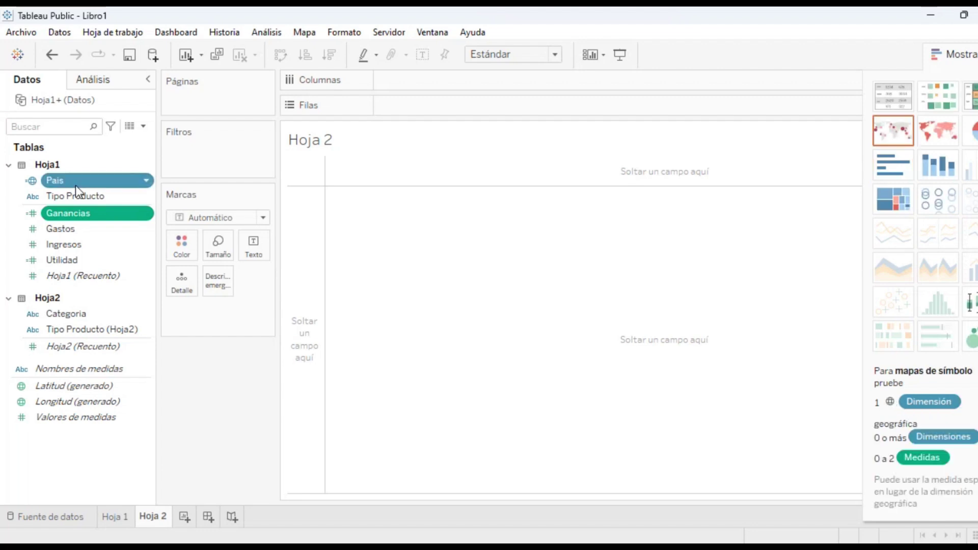
pyautogui.click(902, 134)
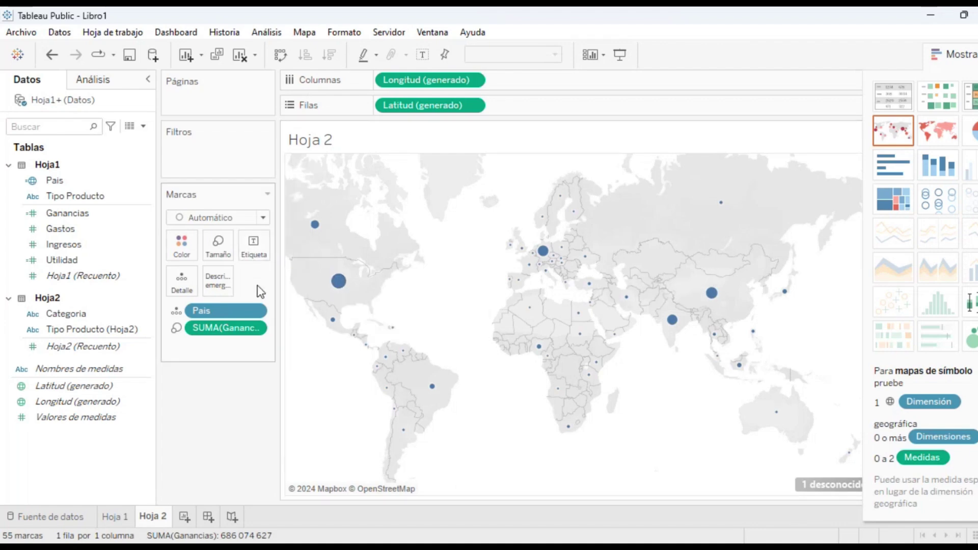
# Slightly enlarge the symbols on the Ganancias map in Hoja 2.
pyautogui.click(225, 247)
pyautogui.moveTo(245, 282)
pyautogui.mouseDown()
pyautogui.moveTo(268, 286)
pyautogui.moveTo(253, 284)
pyautogui.mouseUp()
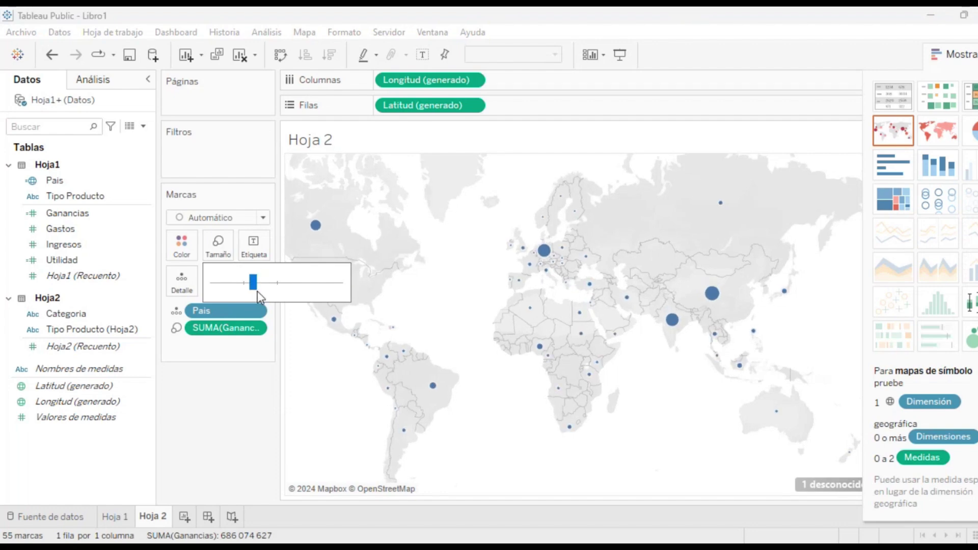
pyautogui.click(326, 382)
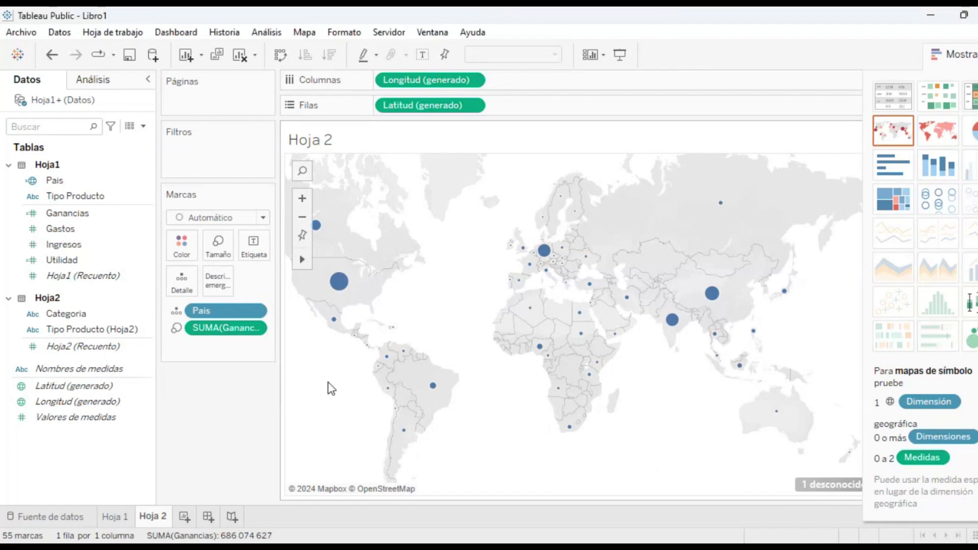
# Show mark labels on the Hoja 2 symbol map, using Pais as the label.
pyautogui.click(255, 249)
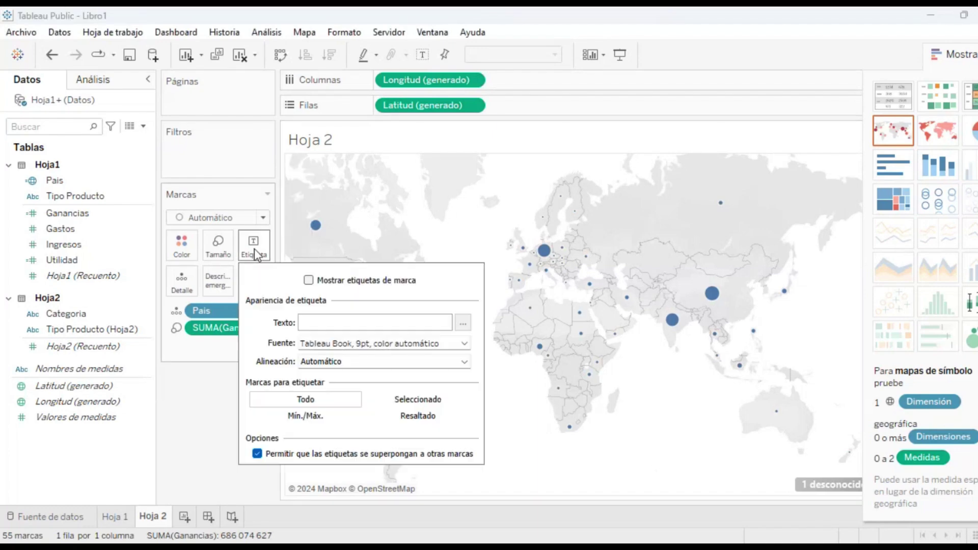
pyautogui.click(309, 281)
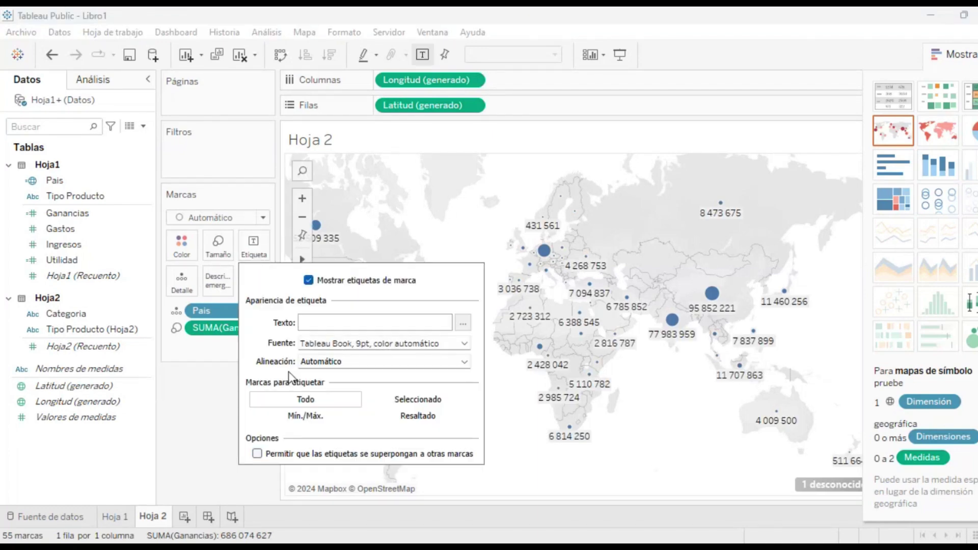
pyautogui.click(540, 442)
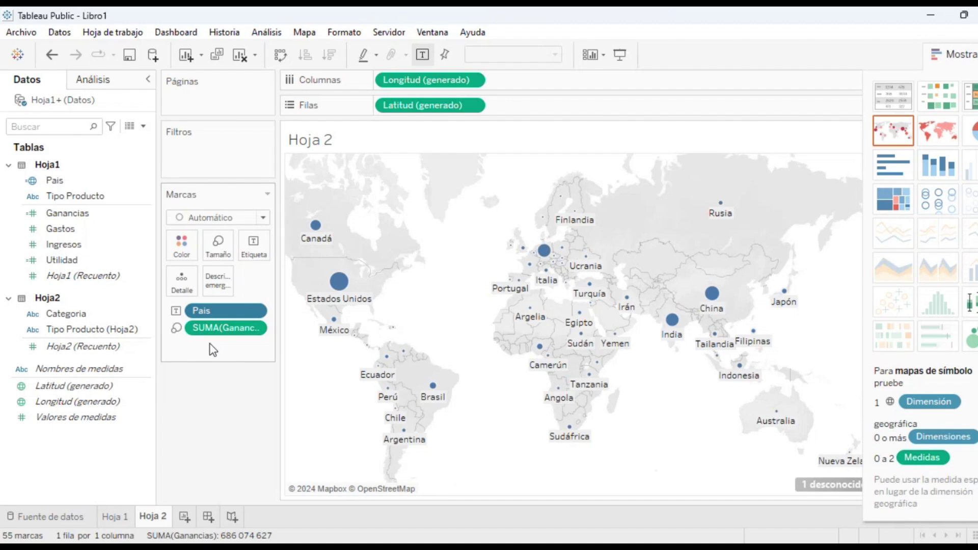
# Show mark labels on the filled map in Hoja 1 and use the Pais field as the label.
pyautogui.click(122, 515)
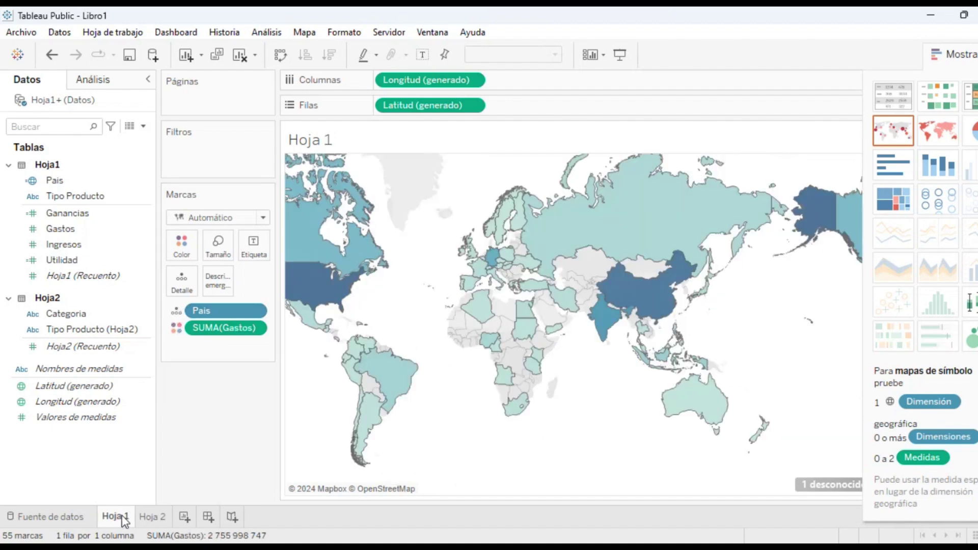
pyautogui.click(253, 244)
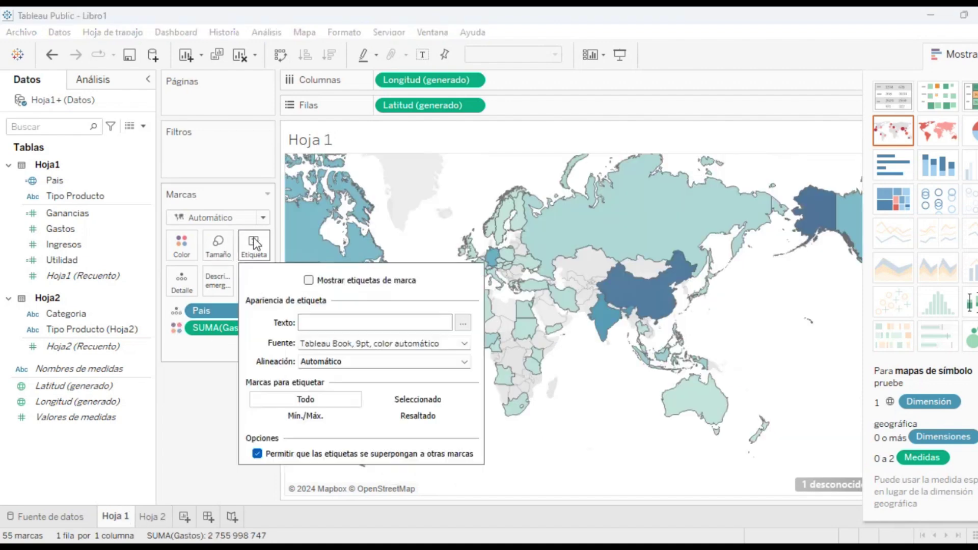
pyautogui.click(309, 280)
pyautogui.click(561, 485)
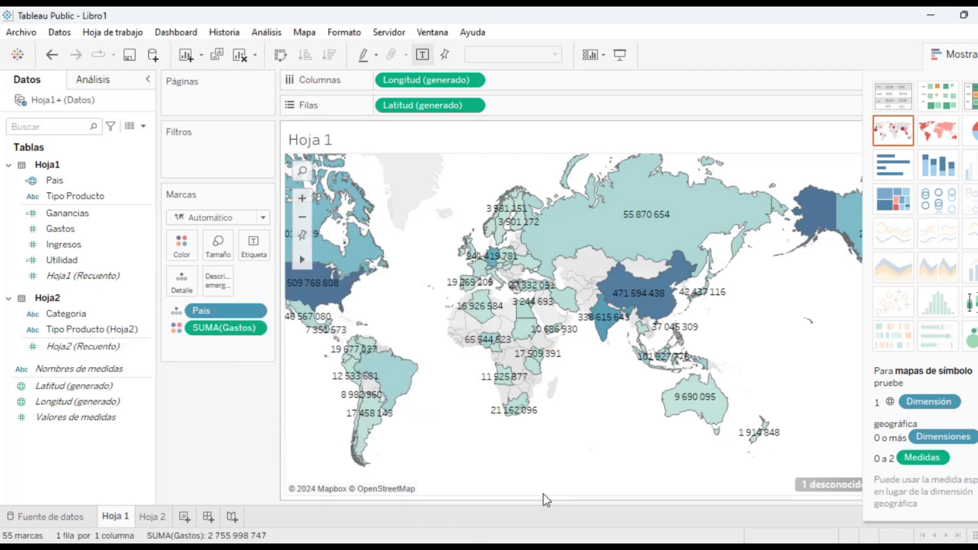
pyautogui.click(176, 310)
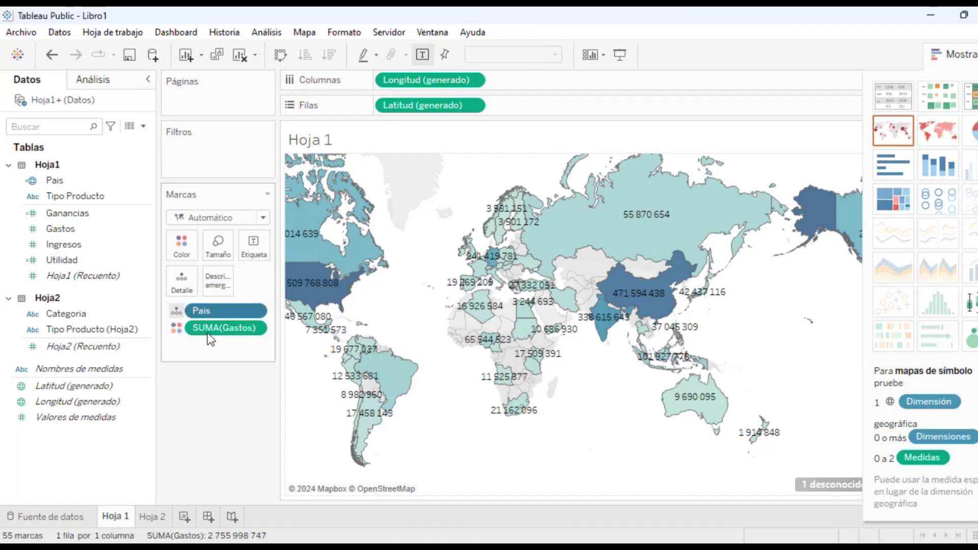
pyautogui.click(211, 347)
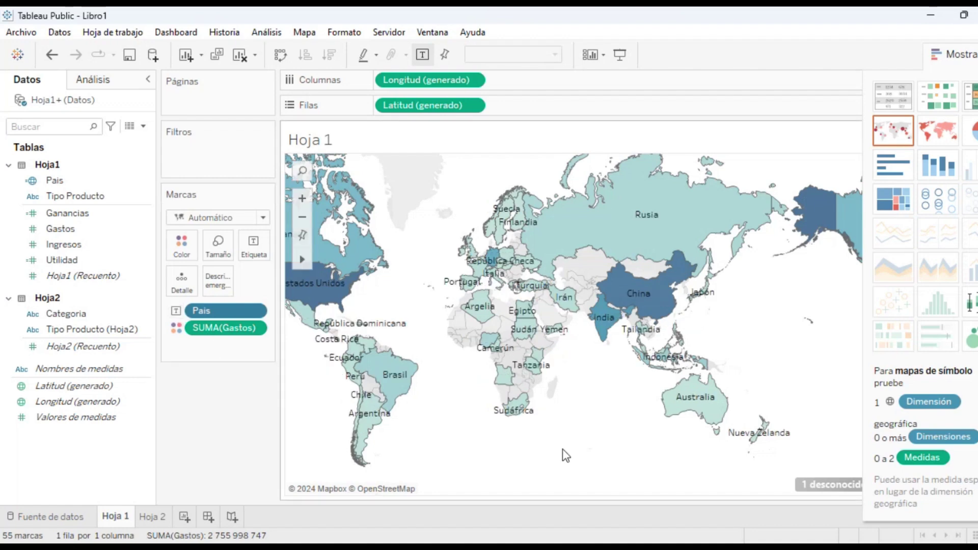
# Compare the Hoja 1 and Hoja 2 maps and add a third worksheet, Hoja 3.
pyautogui.moveTo(621, 426); pyautogui.dragTo(688, 429)
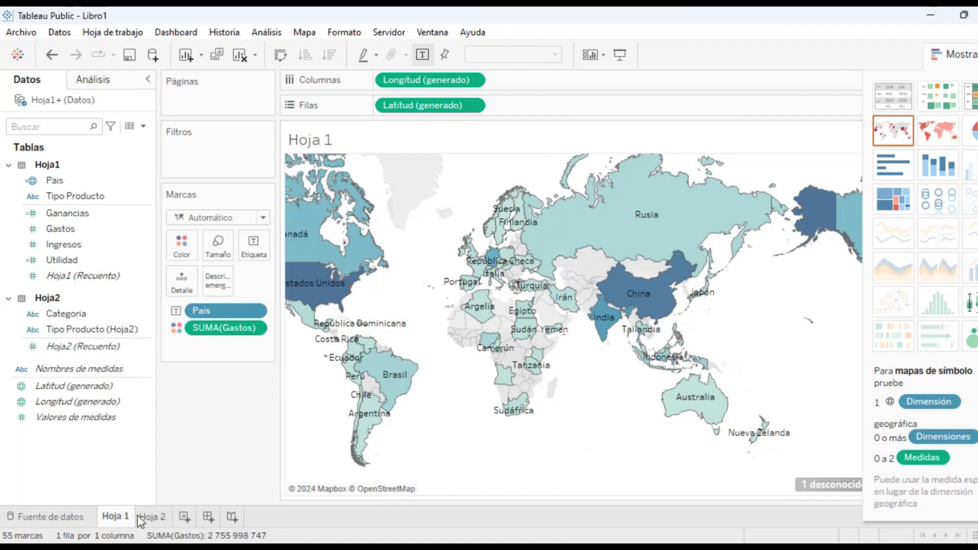
pyautogui.click(151, 517)
pyautogui.click(111, 524)
pyautogui.click(154, 521)
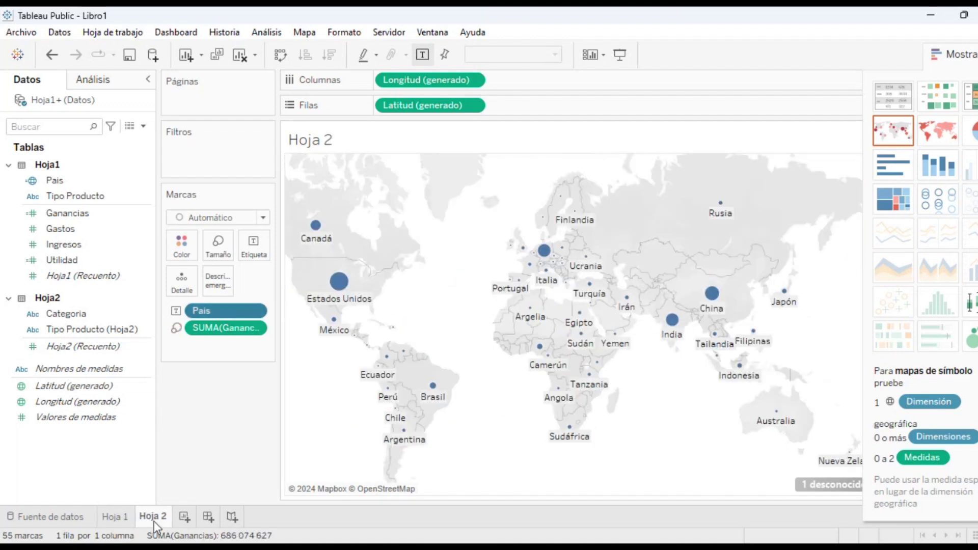
pyautogui.click(185, 517)
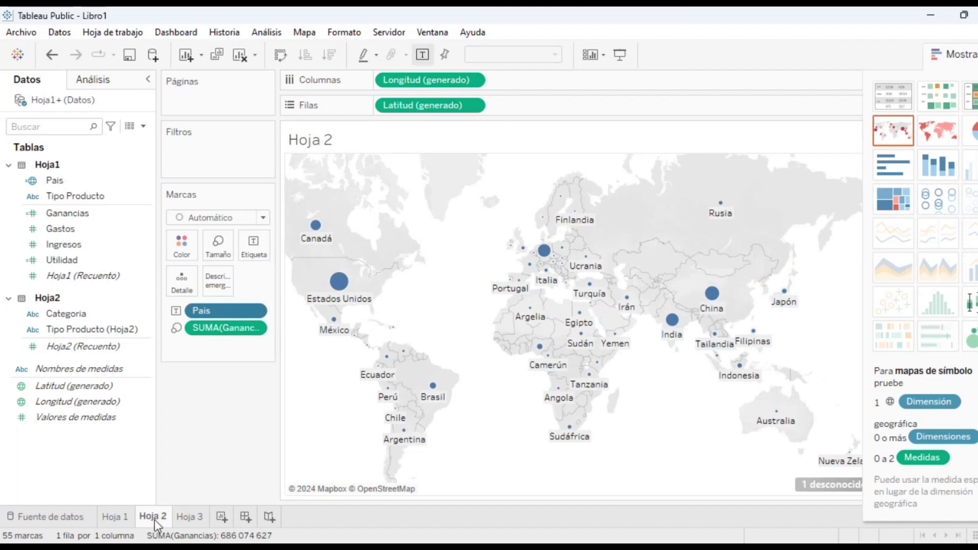
pyautogui.click(116, 522)
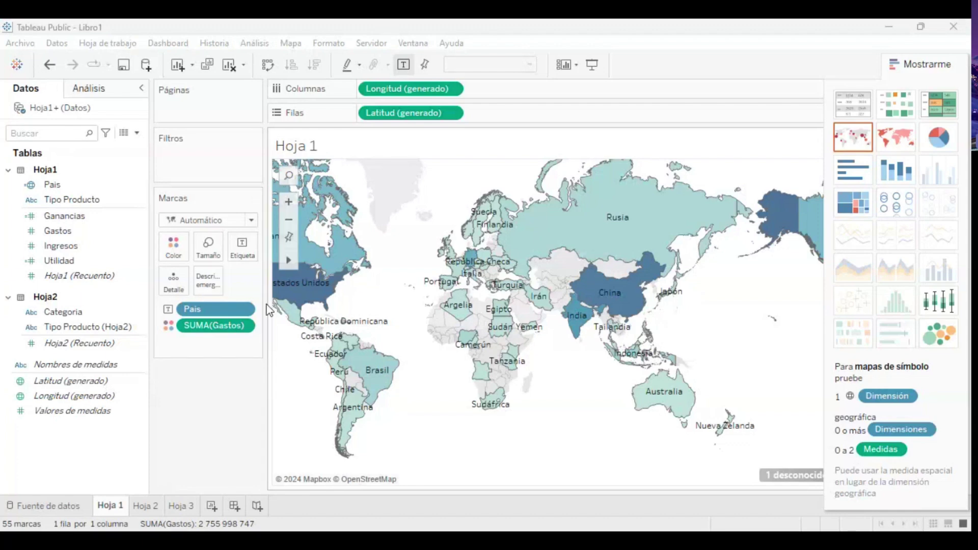
# Add a fourth worksheet, Hoja 4, and build a symbol map in it from Pais, sized by Gastos.
pyautogui.click(213, 508)
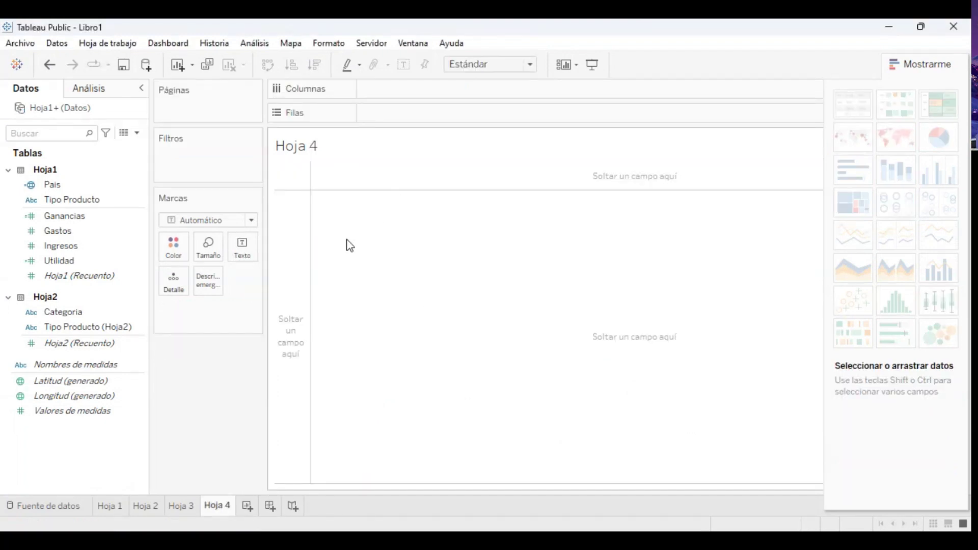
pyautogui.click(104, 202)
pyautogui.click(62, 186)
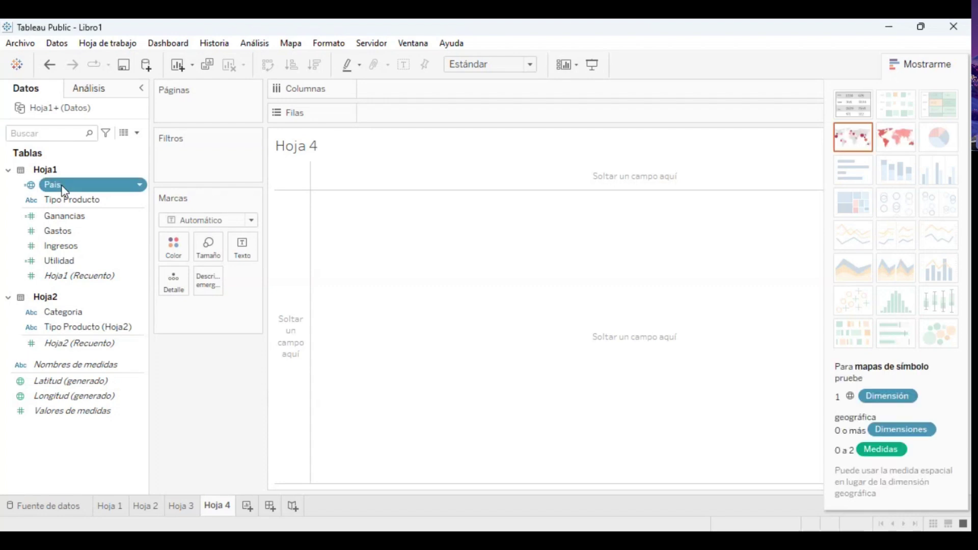
pyautogui.keyDown('ctrl'); pyautogui.click(62, 232); pyautogui.keyUp('ctrl')
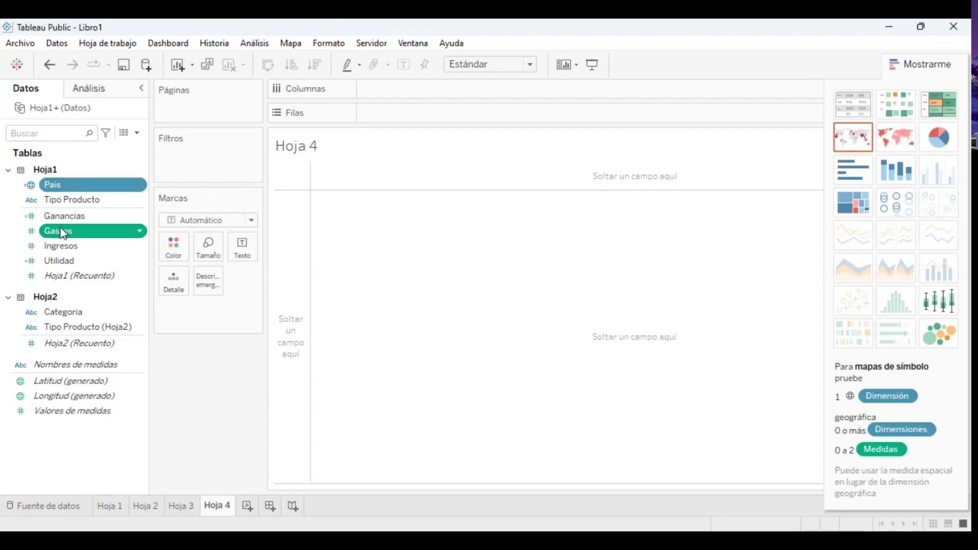
pyautogui.keyDown('ctrl'); pyautogui.click(81, 217); pyautogui.keyUp('ctrl')
pyautogui.click(860, 138)
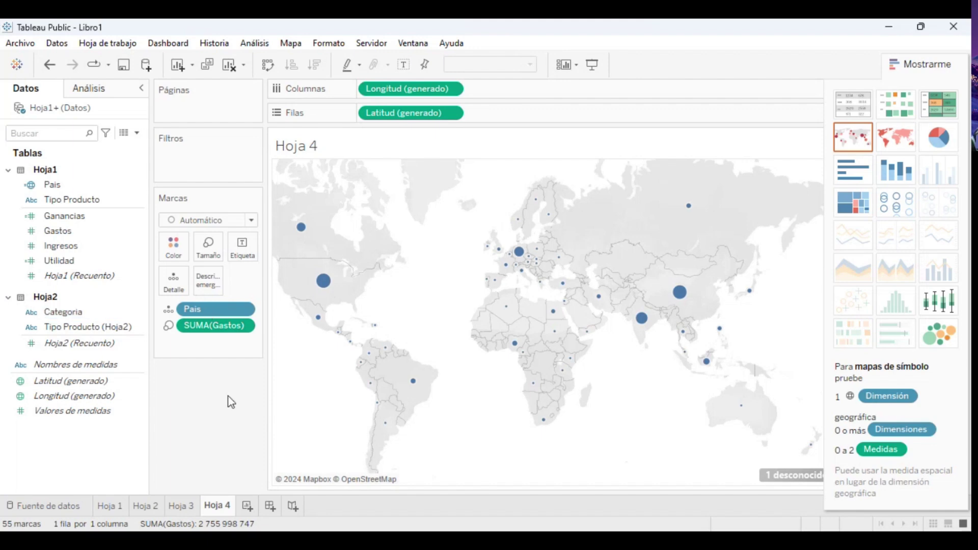
# Examine the data type and geographic role of the Pais column in the data source's Hoja1 table.
pyautogui.click(60, 509)
pyautogui.scroll(1, 321, 407)
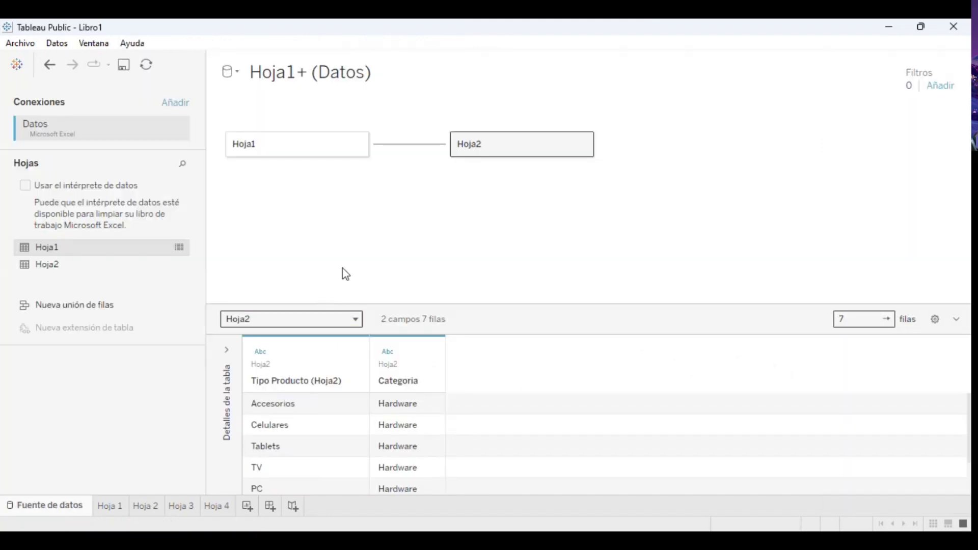
pyautogui.click(356, 322)
pyautogui.click(314, 386)
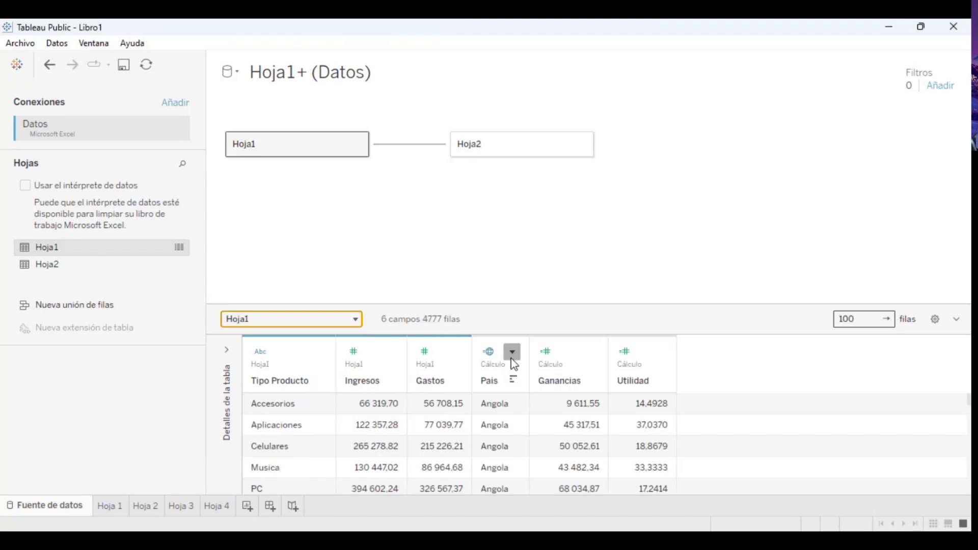
pyautogui.click(512, 356)
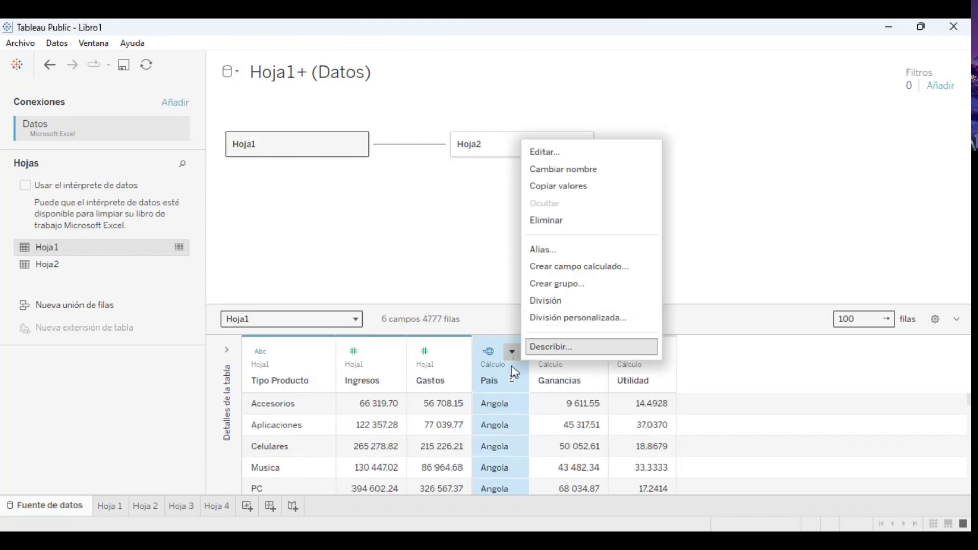
pyautogui.click(488, 352)
pyautogui.click(488, 353)
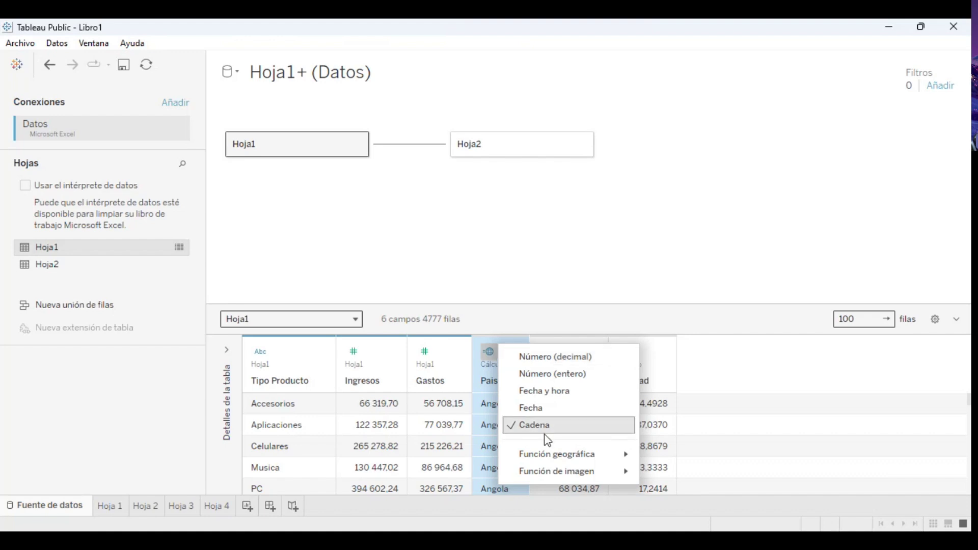
pyautogui.moveTo(559, 454)
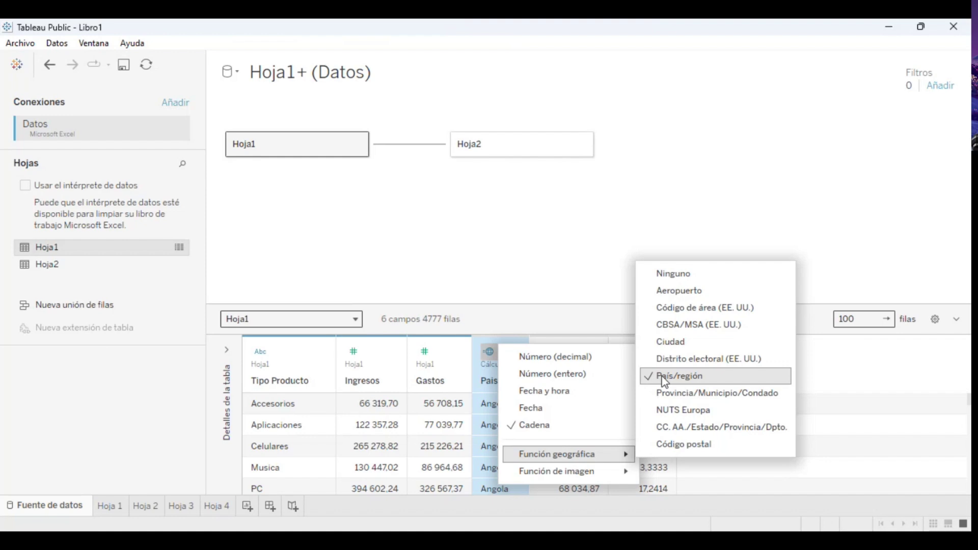
pyautogui.click(421, 267)
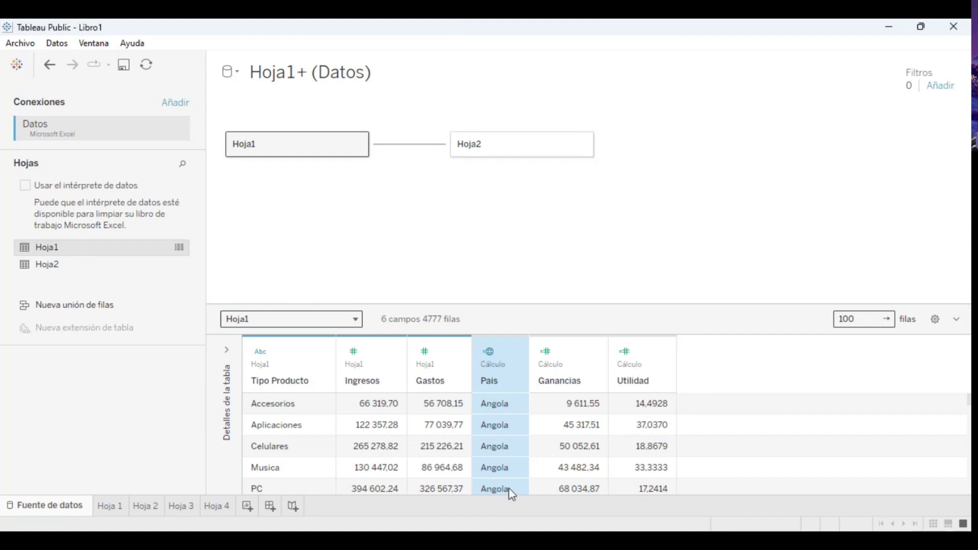
# Delete the Hoja 4 worksheet.
pyautogui.click(216, 506)
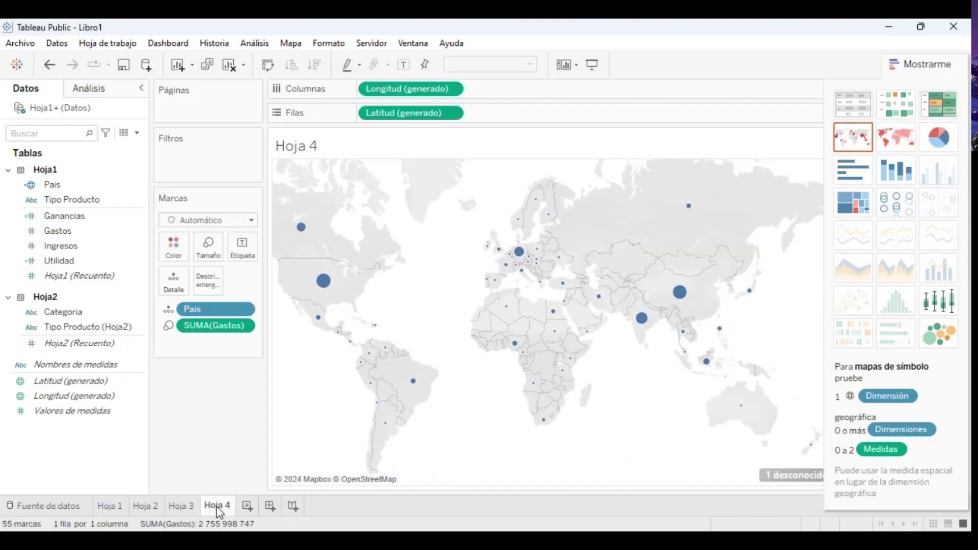
pyautogui.rightClick(217, 506)
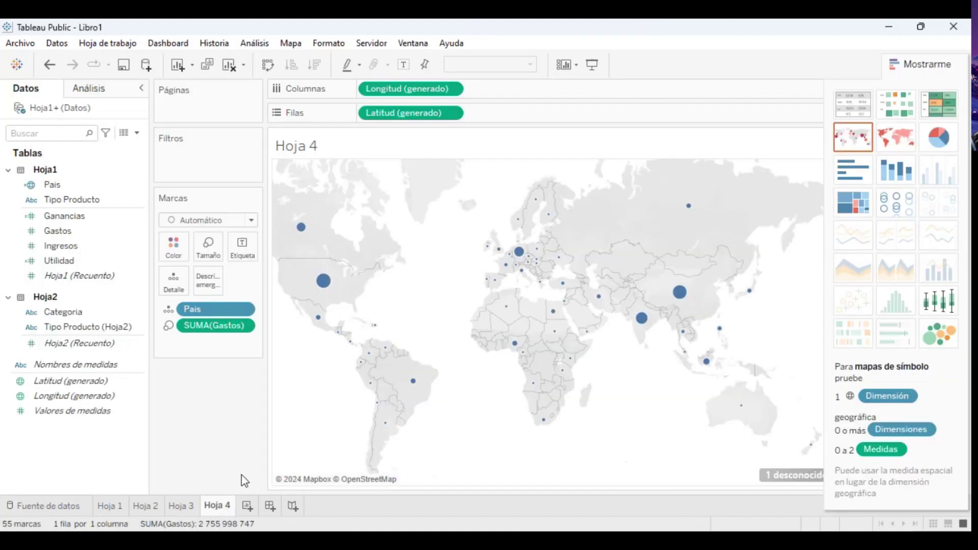
pyautogui.click(278, 369)
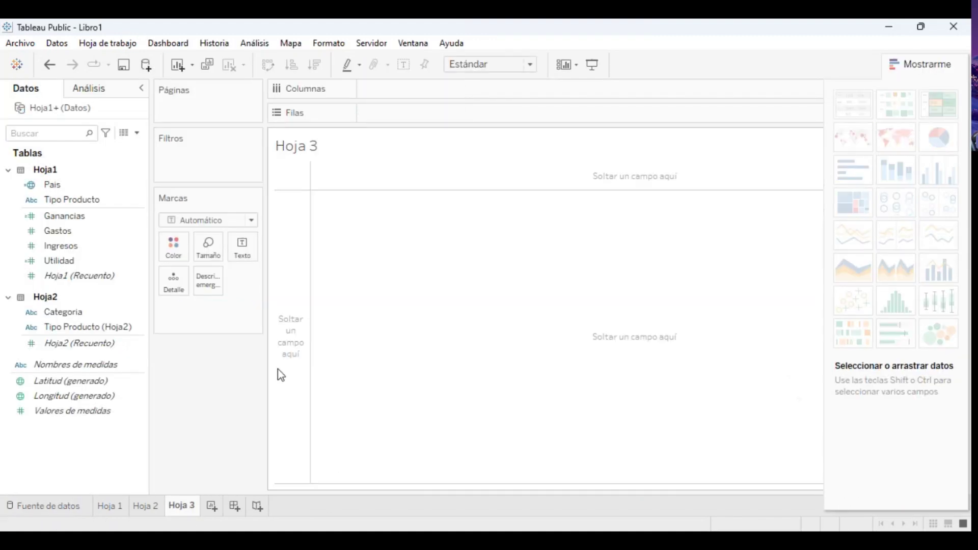
# Review the Hoja 1 and Hoja 2 maps and return to the empty Hoja 3 worksheet.
pyautogui.click(110, 507)
pyautogui.click(145, 509)
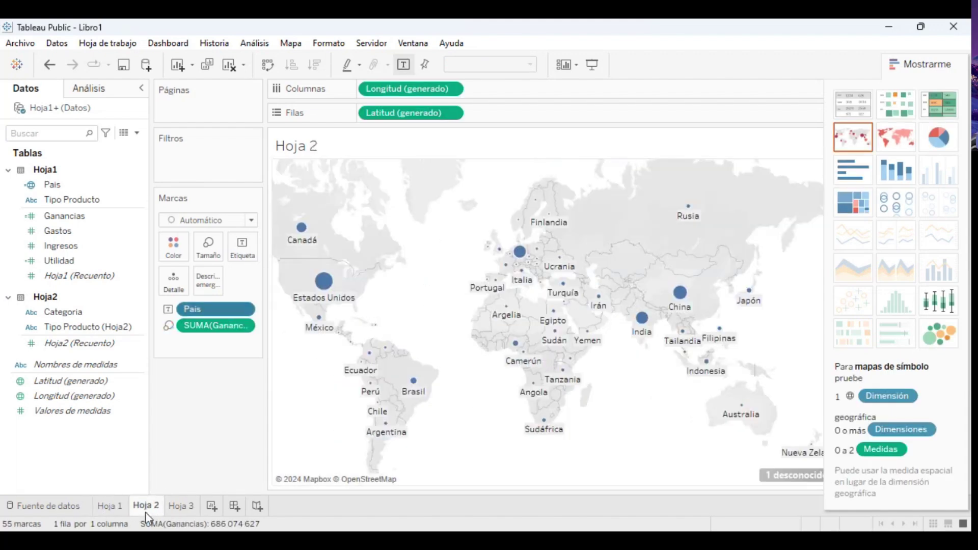
pyautogui.click(185, 507)
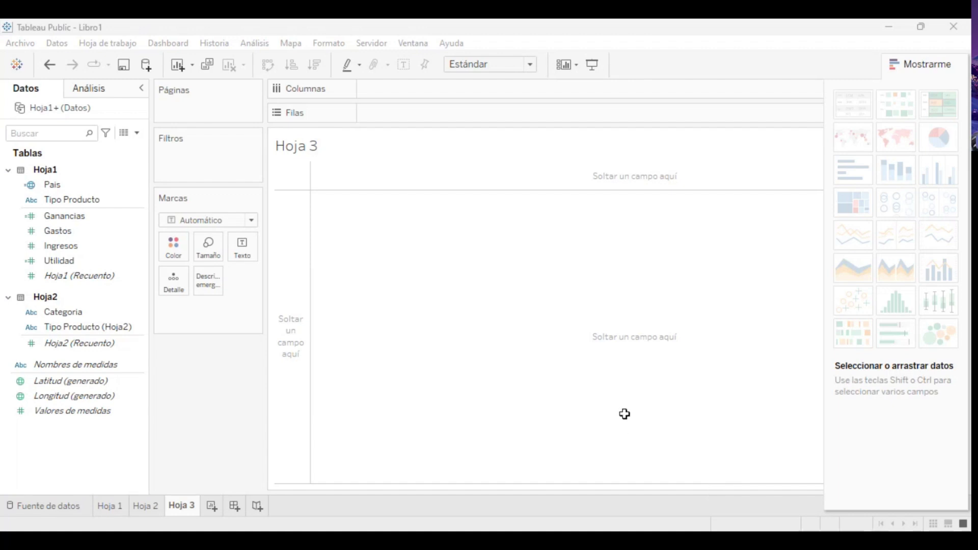
pyautogui.click(892, 38)
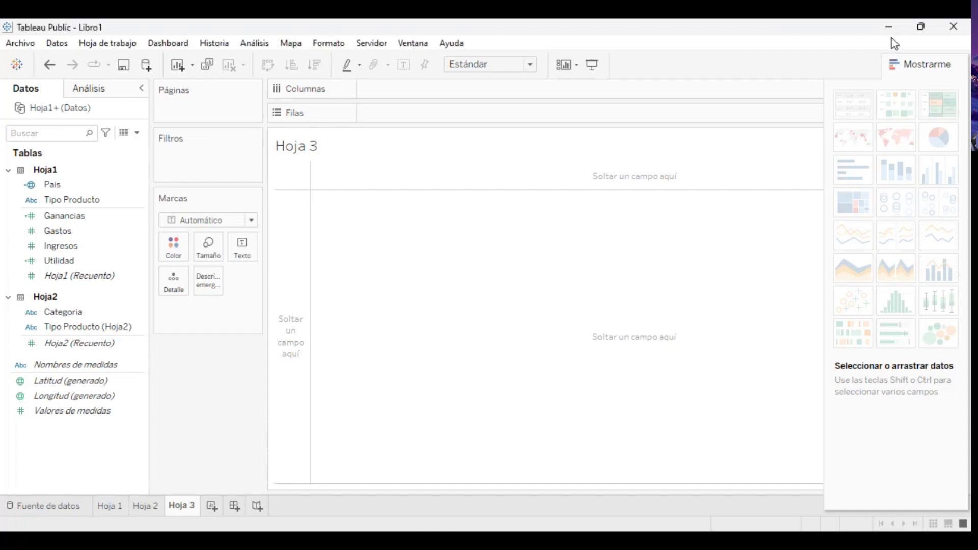
# Build a horizontal bar chart in Hoja 3 showing Utilidad by Tipo Producto.
pyautogui.click(97, 276)
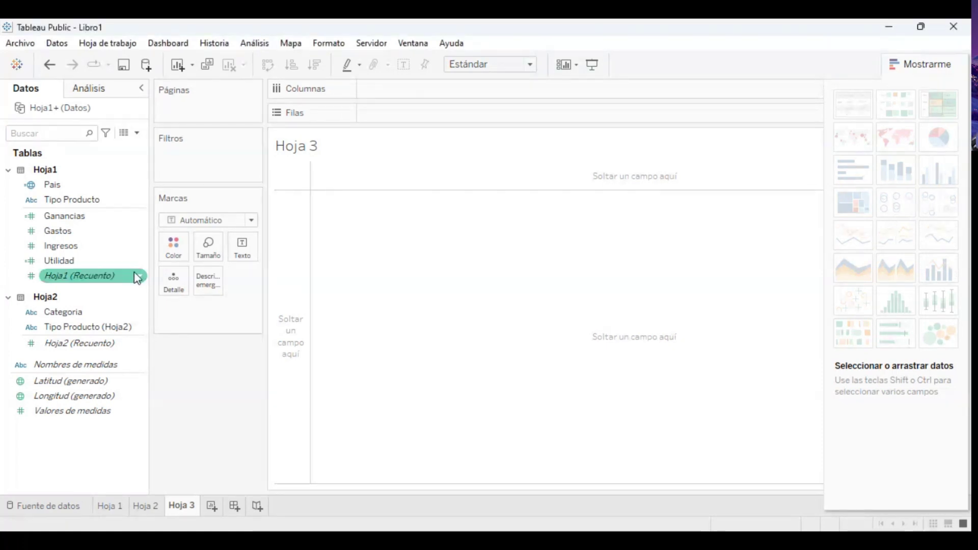
pyautogui.click(96, 262)
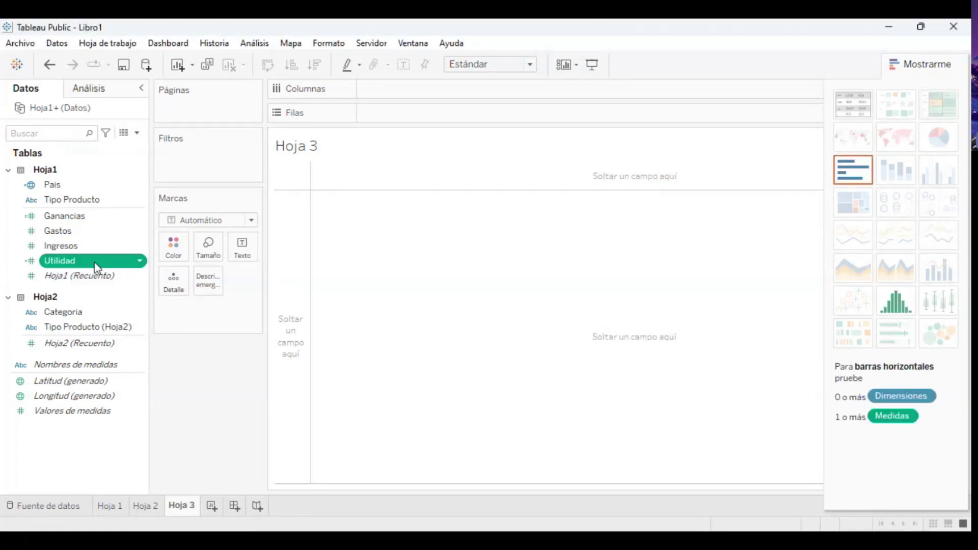
pyautogui.keyDown('ctrl'); pyautogui.click(87, 202); pyautogui.keyUp('ctrl')
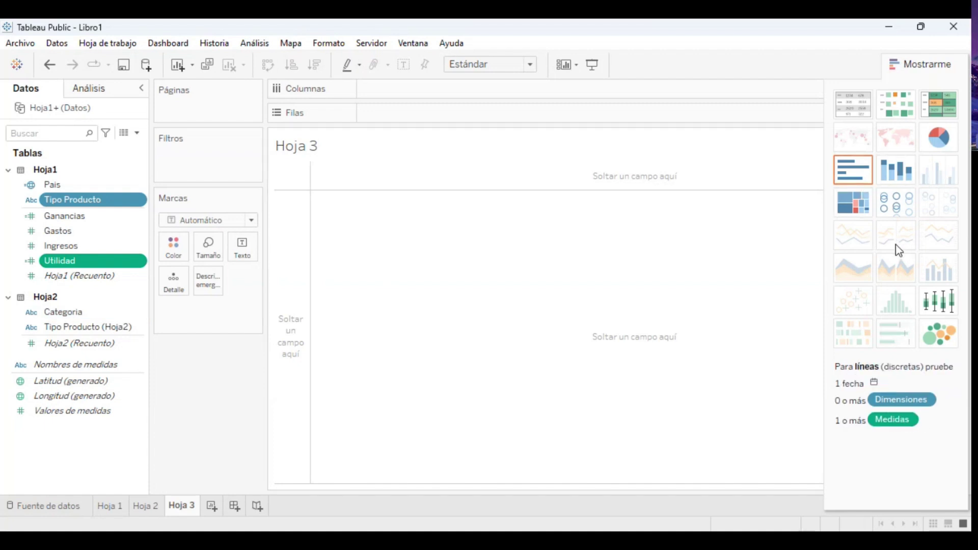
pyautogui.click(870, 175)
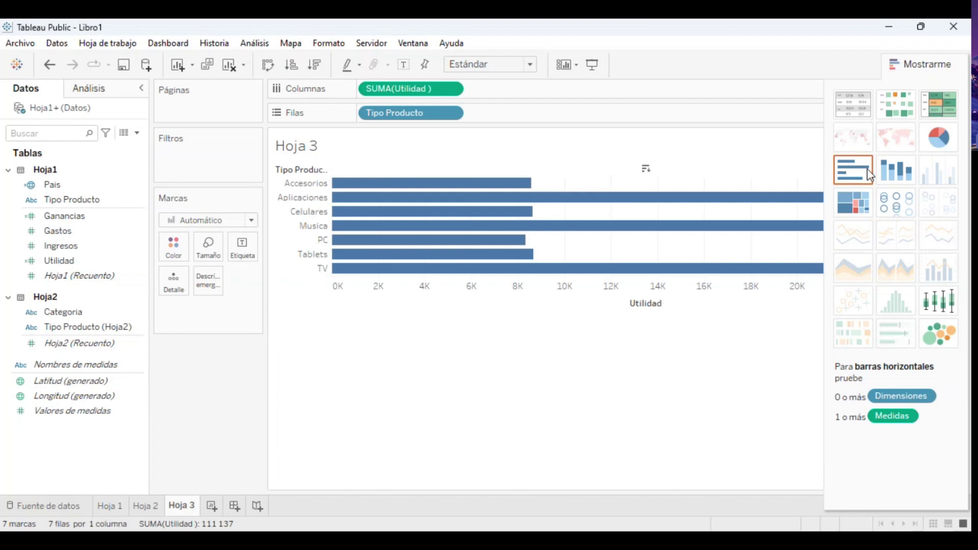
pyautogui.click(938, 63)
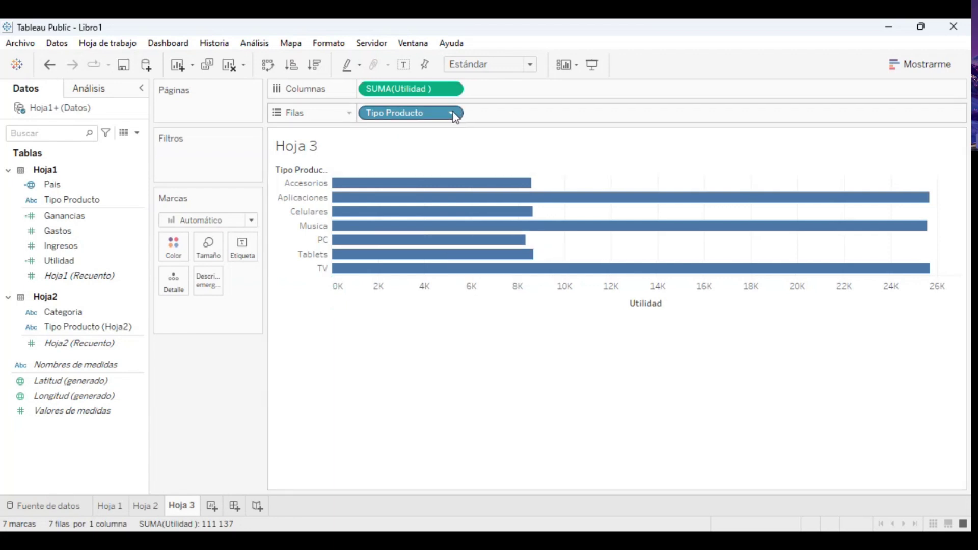
# Replace Tipo Producto in the rows with Tipo Producto (Hoja2) and sort the bars in descending order of Utilidad.
pyautogui.moveTo(456, 117); pyautogui.dragTo(428, 381)
pyautogui.moveTo(95, 329); pyautogui.dragTo(420, 117)
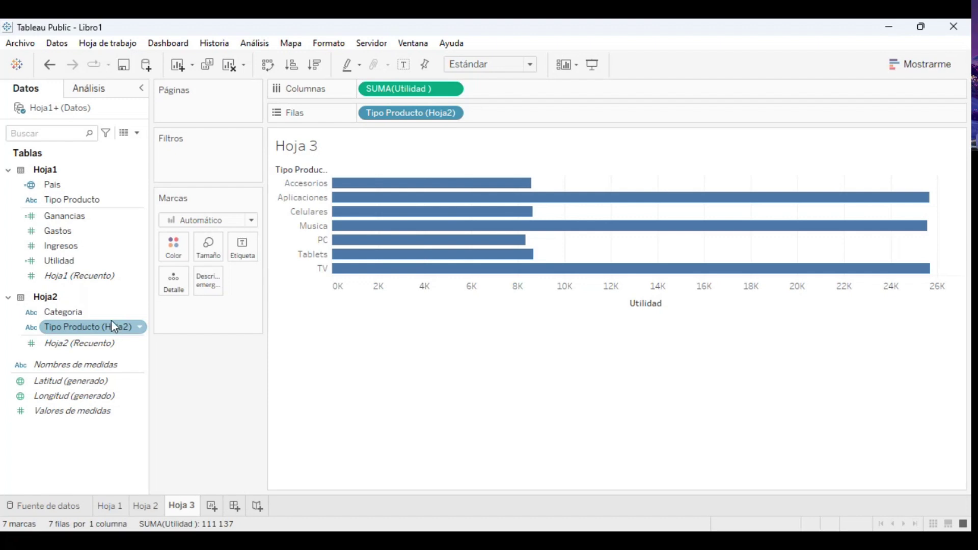
pyautogui.click(314, 64)
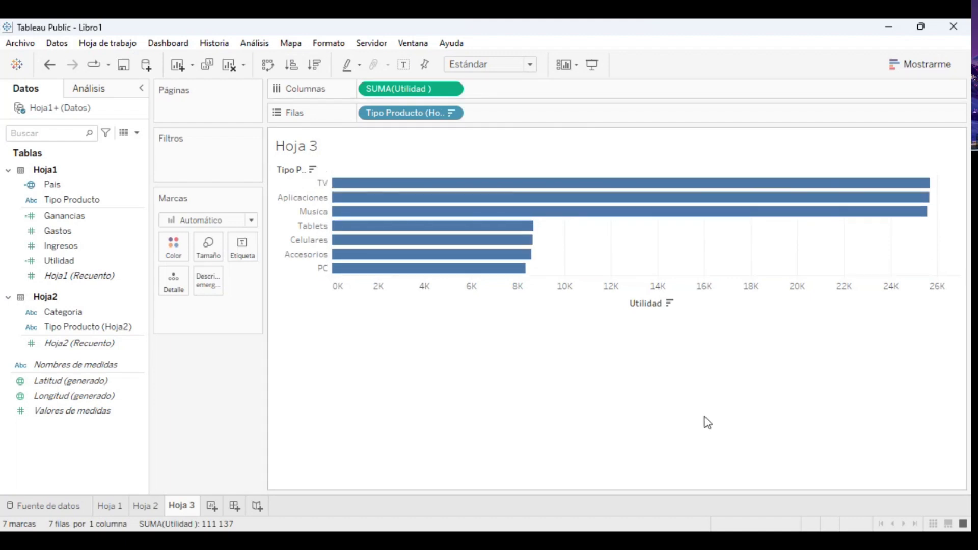
pyautogui.click(602, 542)
pyautogui.moveTo(511, 234)
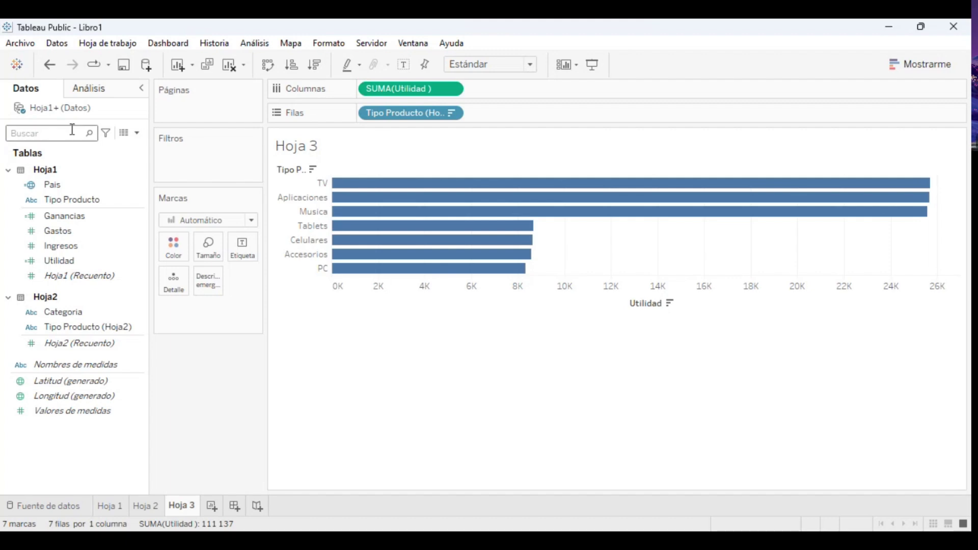
# Add a new worksheet, Hoja 4, and select Ganancias and Categoria with the suggested chart types shown.
pyautogui.click(212, 507)
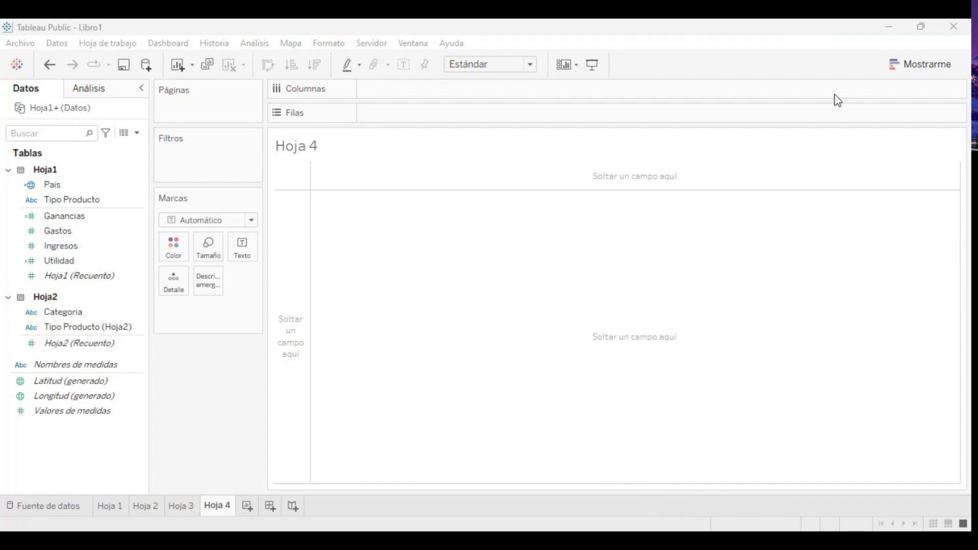
pyautogui.click(895, 30)
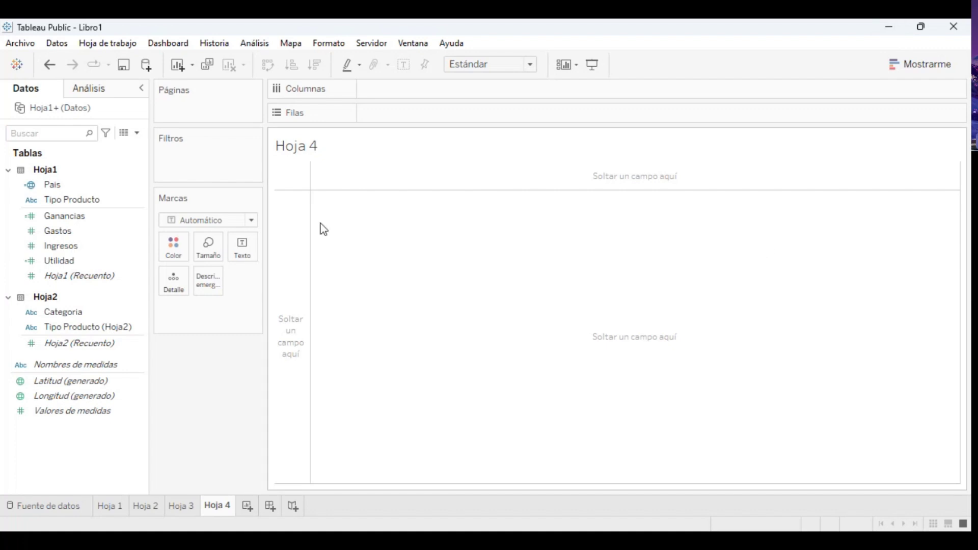
pyautogui.click(71, 217)
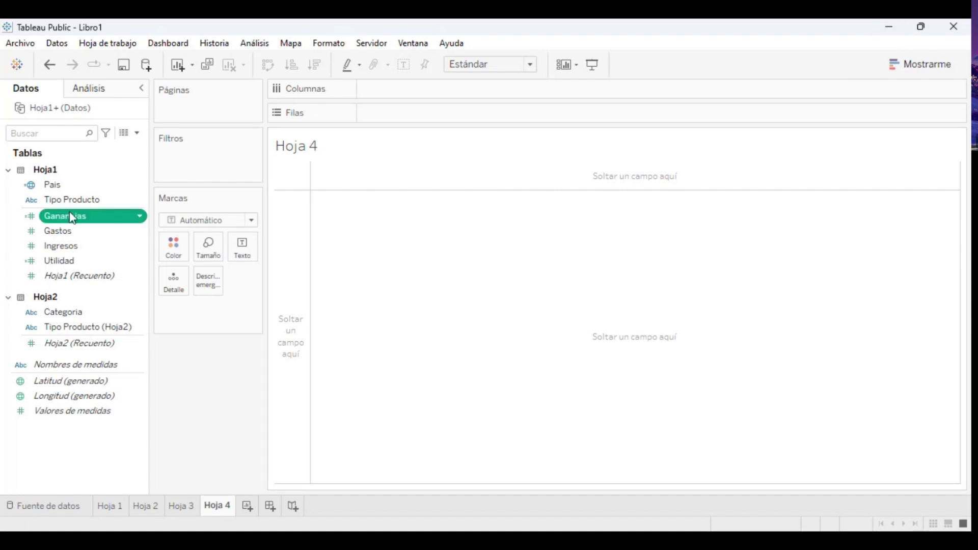
pyautogui.keyDown('ctrl'); pyautogui.click(75, 316); pyautogui.keyUp('ctrl')
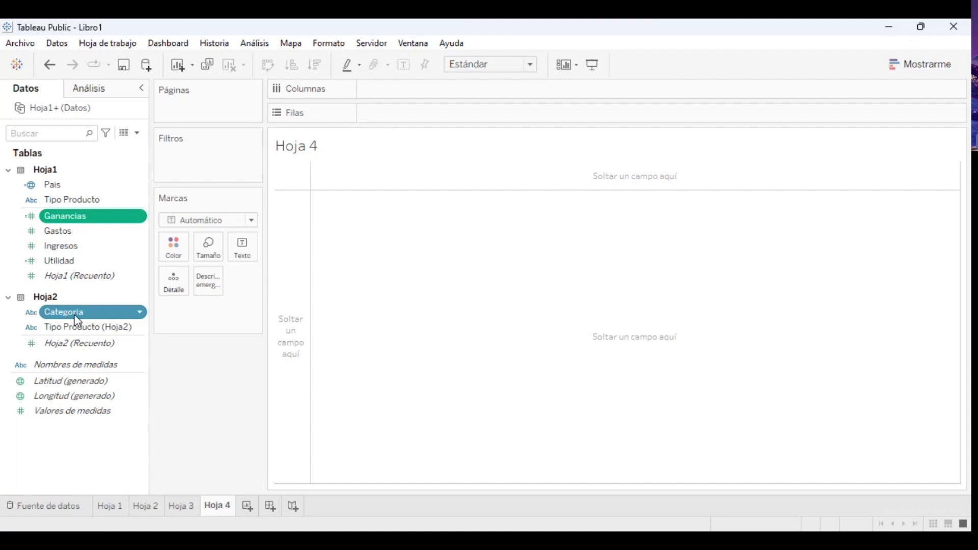
pyautogui.click(933, 64)
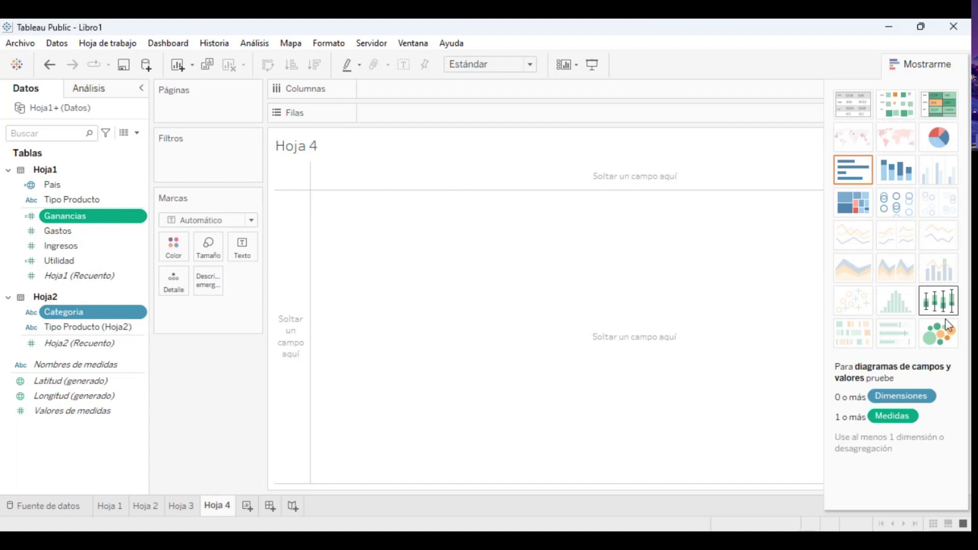
# Check the relationship between Hoja1 and Hoja2 in the data source and return to Hoja 4.
pyautogui.click(61, 511)
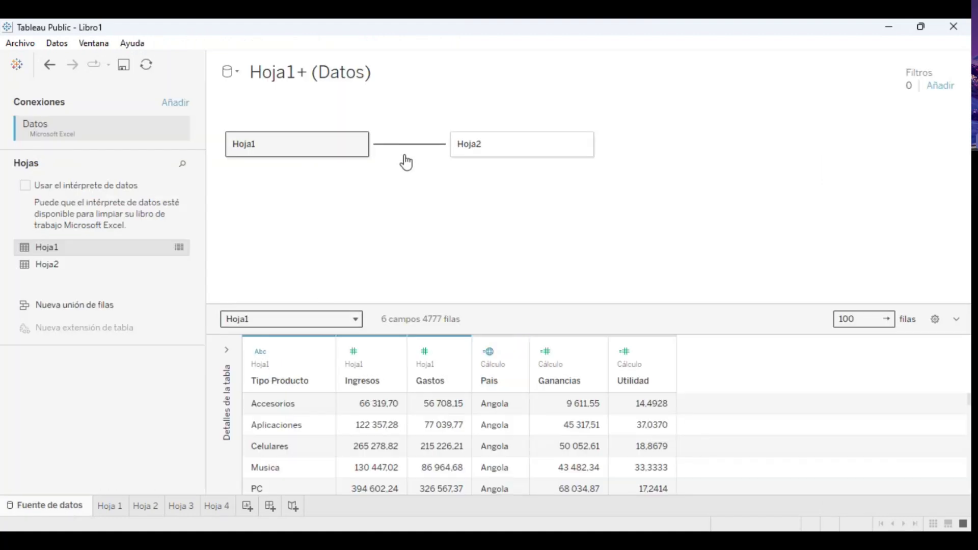
pyautogui.click(406, 155)
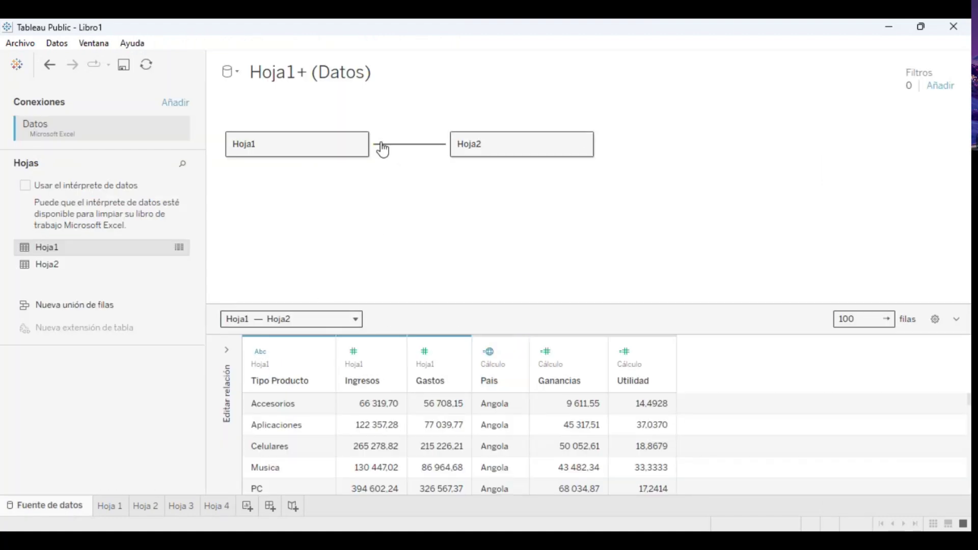
pyautogui.click(226, 509)
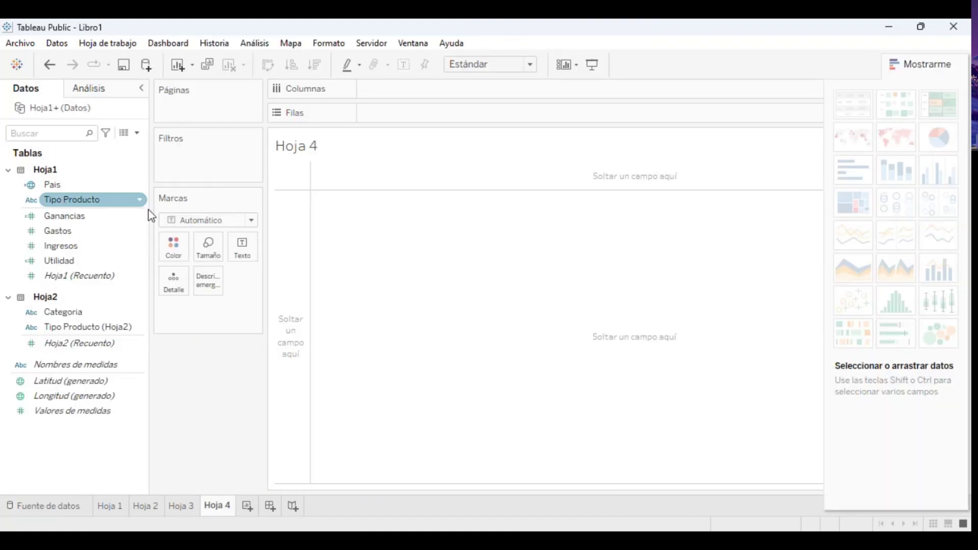
# Build a pie chart of Ganancias by Categoria in Hoja 4 and show its mark labels.
pyautogui.click(89, 235)
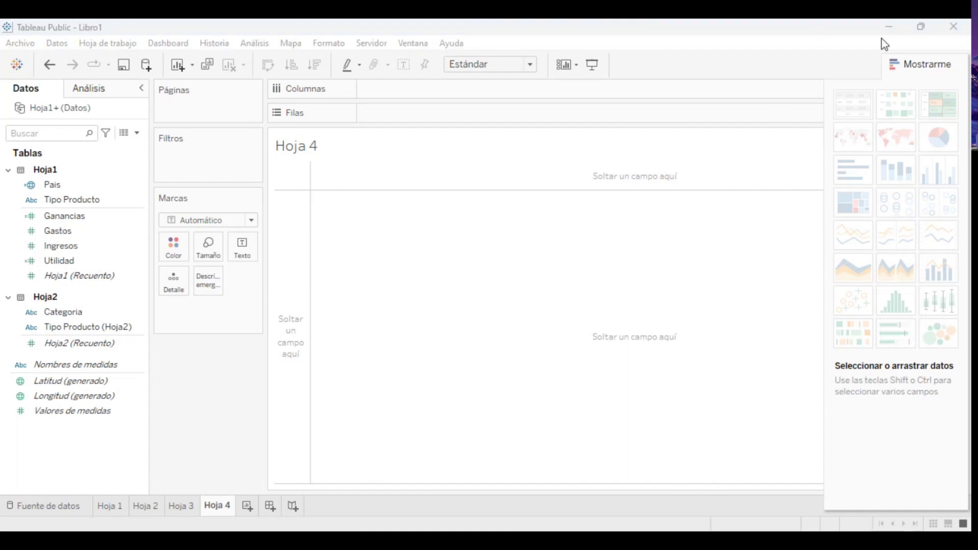
pyautogui.click(744, 133)
pyautogui.click(65, 233)
pyautogui.click(79, 216)
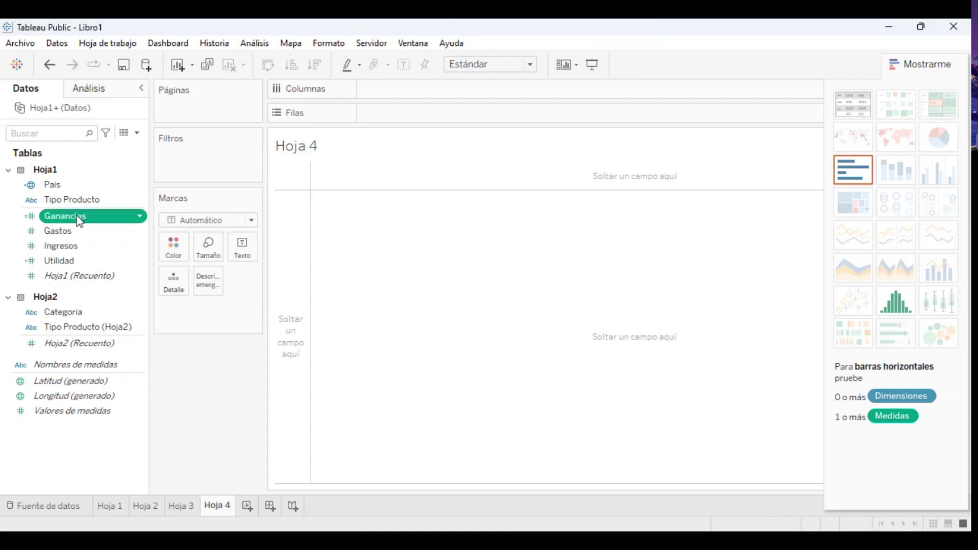
pyautogui.keyDown('ctrl'); pyautogui.click(76, 312); pyautogui.keyUp('ctrl')
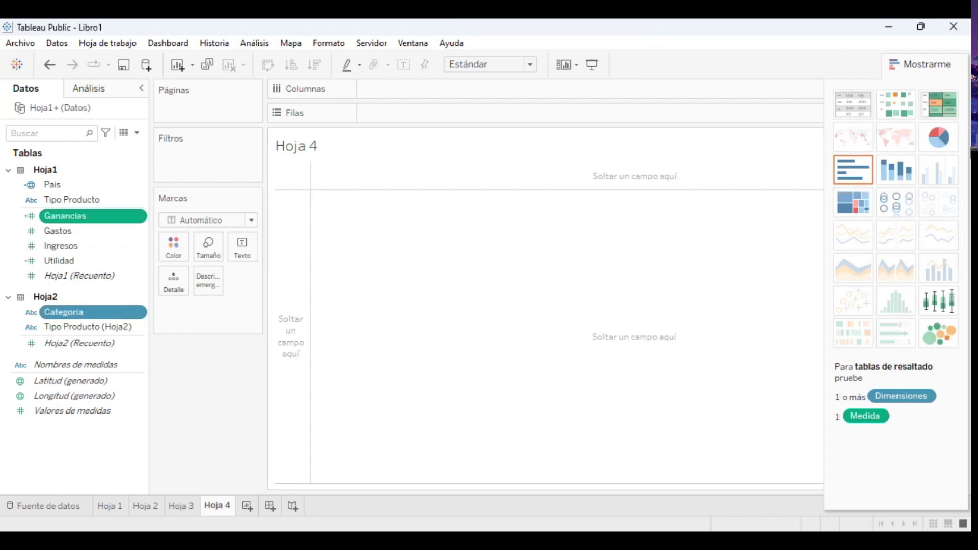
pyautogui.click(953, 140)
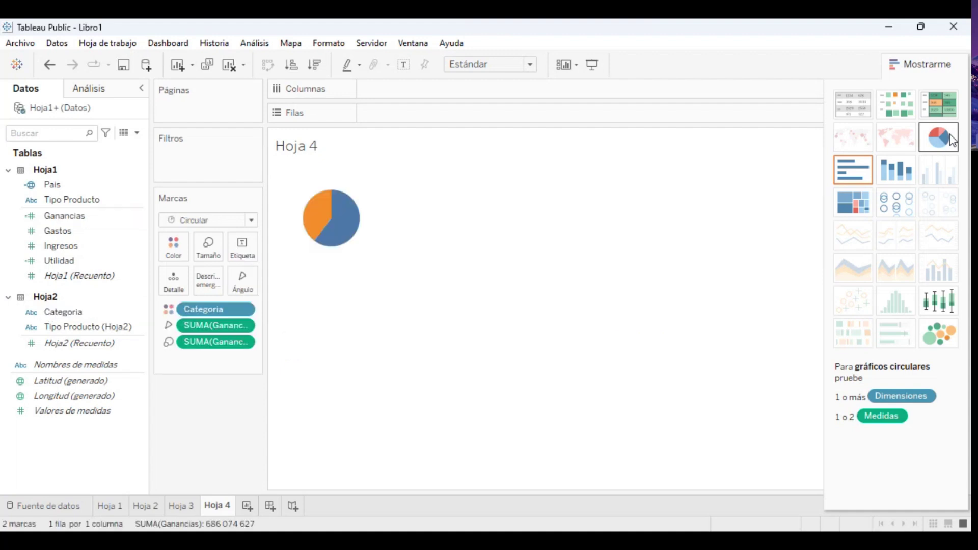
pyautogui.moveTo(344, 210)
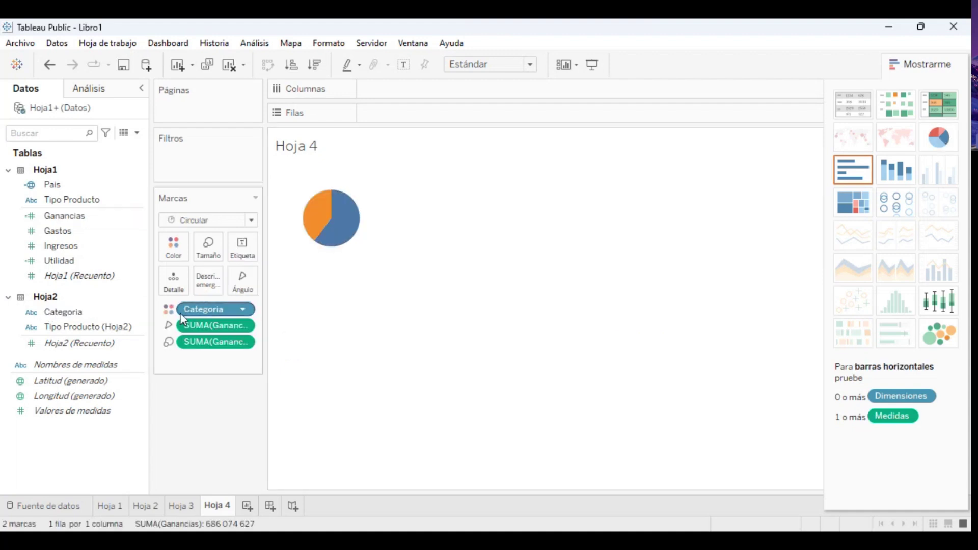
pyautogui.click(242, 247)
pyautogui.click(296, 280)
pyautogui.click(510, 255)
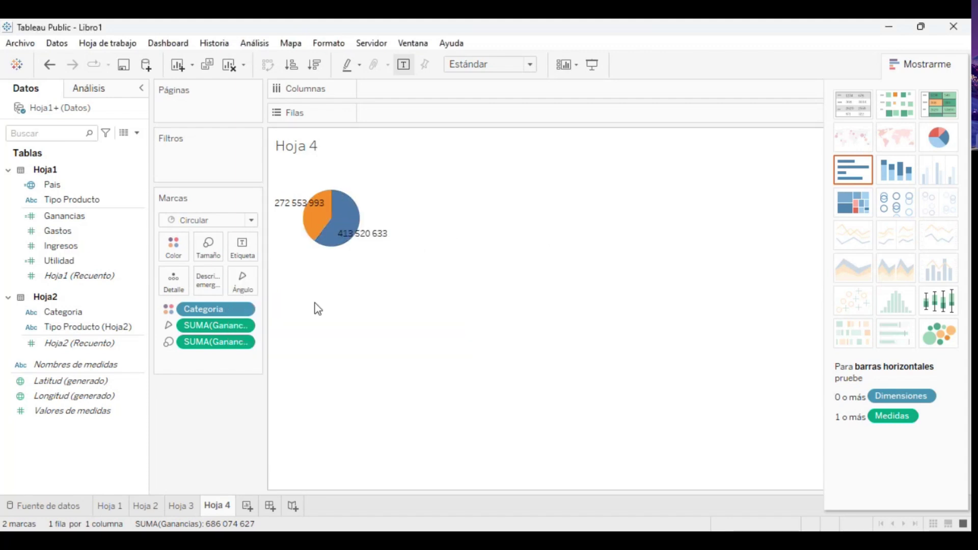
# Try reassigning the pie chart's Categoria and Ganancias fields to labels, and clear all fields from Hoja 4.
pyautogui.click(171, 312)
pyautogui.click(206, 348)
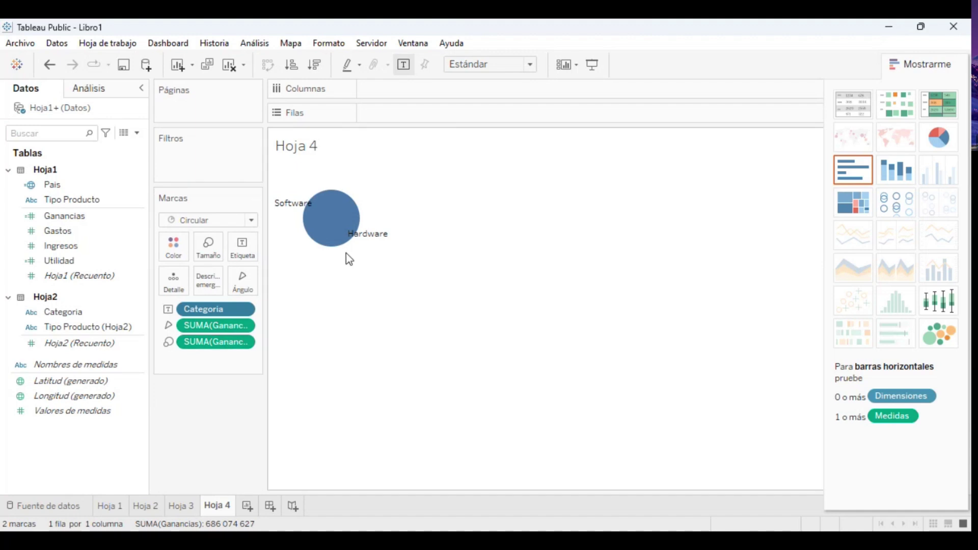
pyautogui.click(170, 311)
pyautogui.click(201, 327)
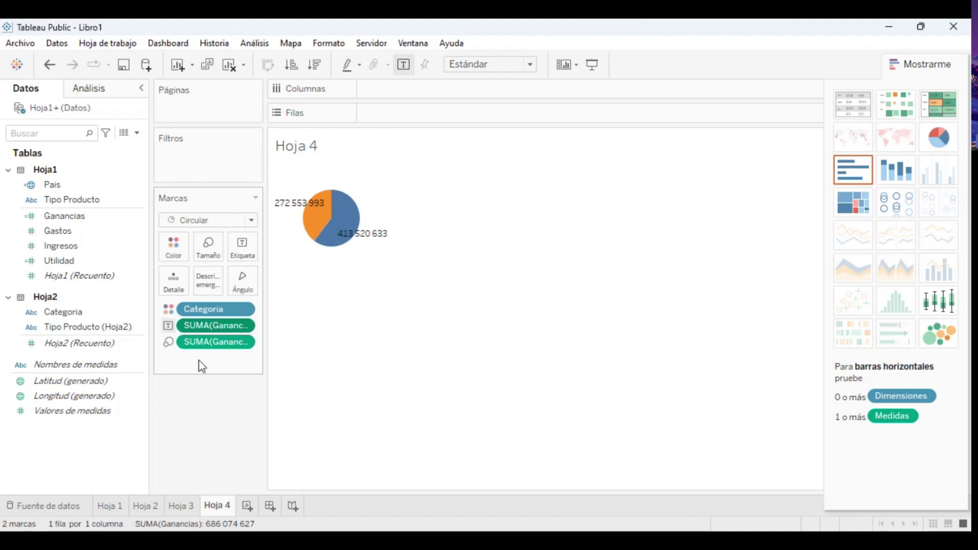
pyautogui.moveTo(172, 346); pyautogui.dragTo(204, 378)
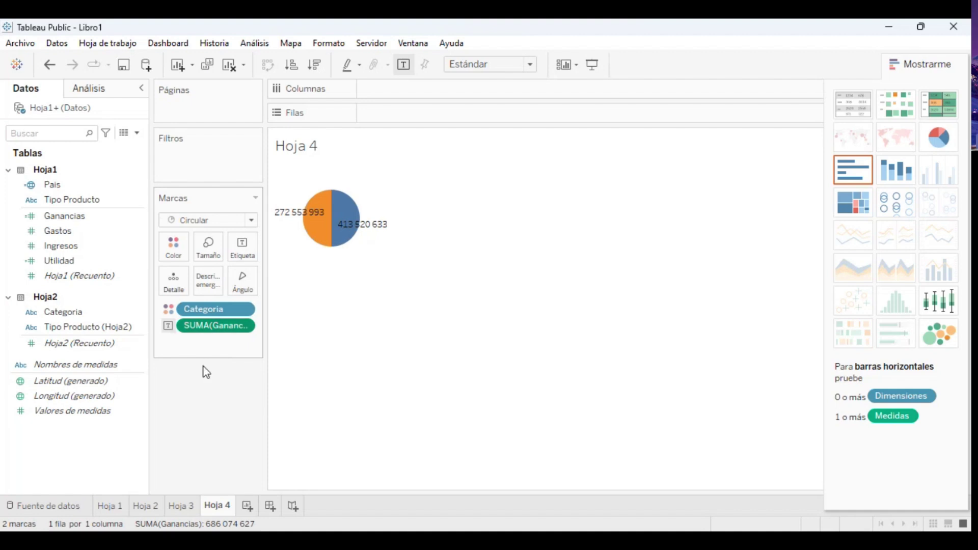
pyautogui.click(201, 349)
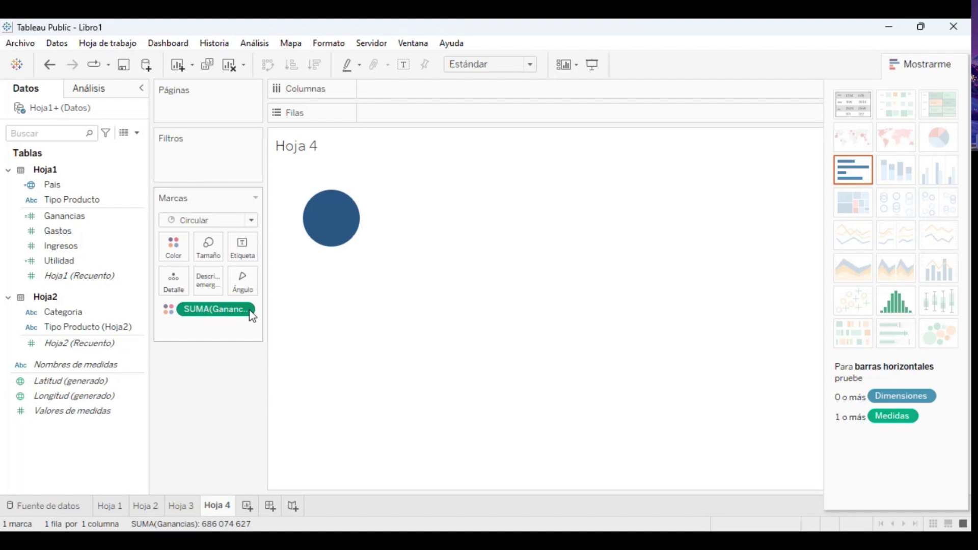
pyautogui.press('Delete')
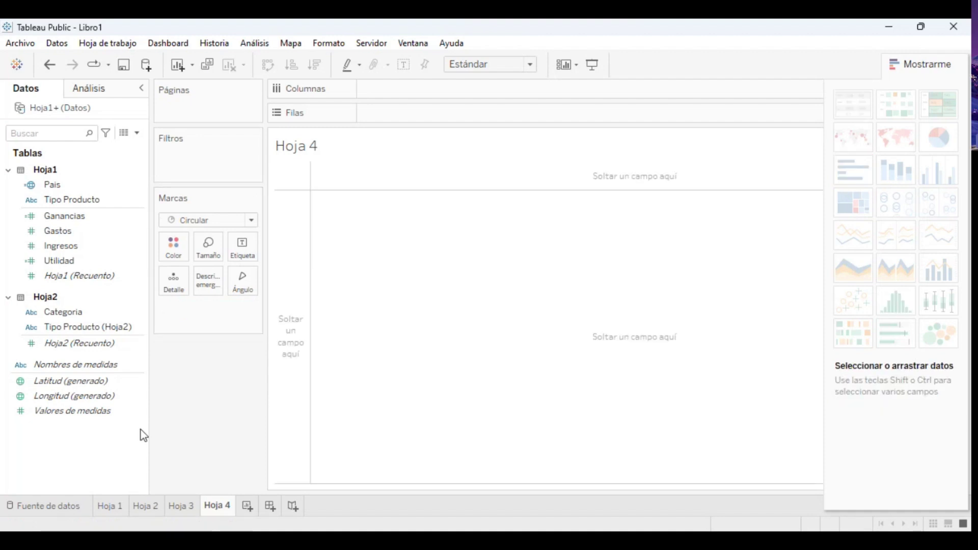
# Recreate the pie chart in the emptied Hoja 4 from Ganancias and Categoria, with mark labels shown.
pyautogui.click(77, 216)
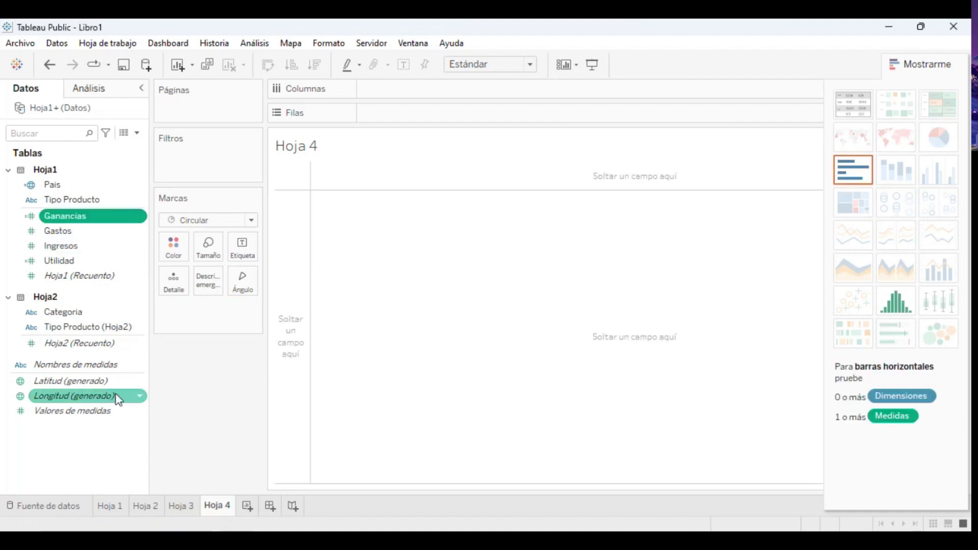
pyautogui.keyDown('ctrl'); pyautogui.click(78, 314); pyautogui.keyUp('ctrl')
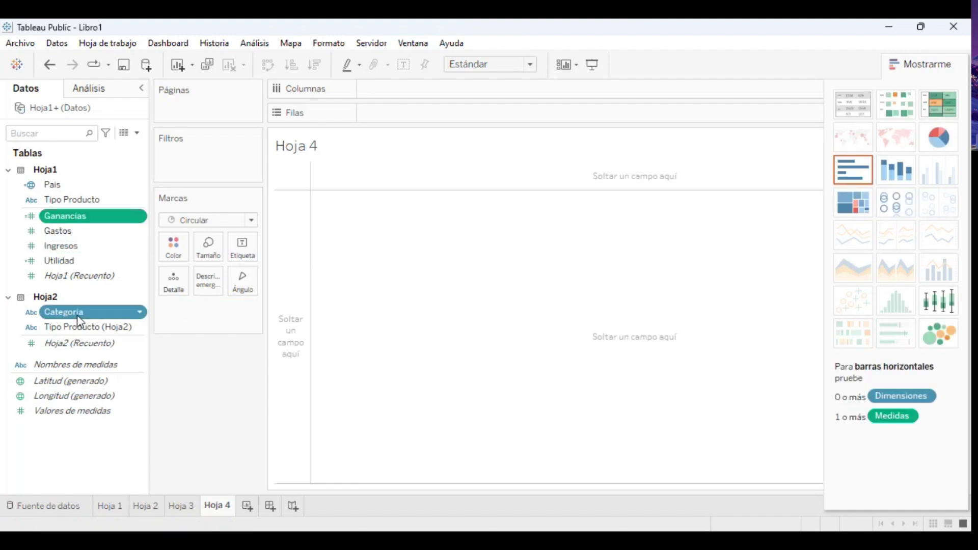
pyautogui.click(940, 140)
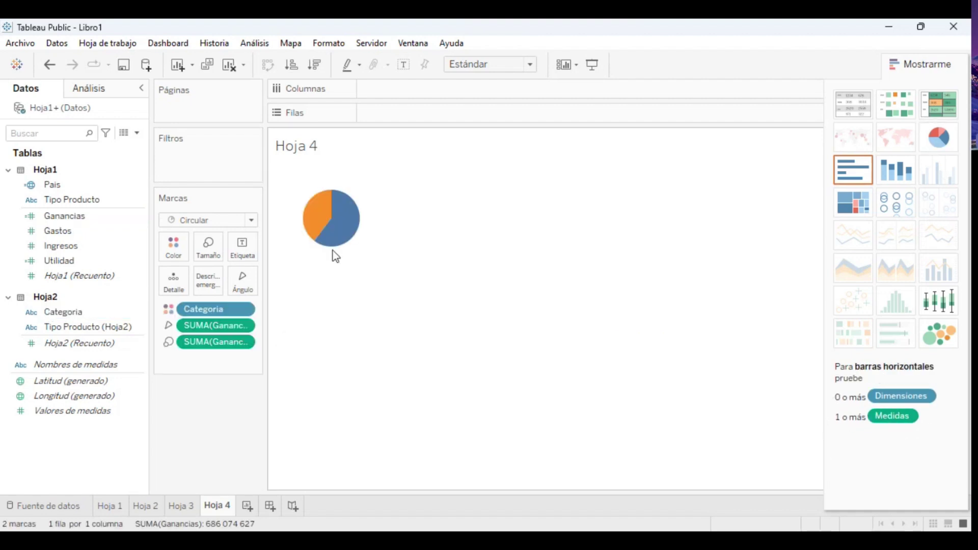
pyautogui.click(249, 243)
pyautogui.click(295, 281)
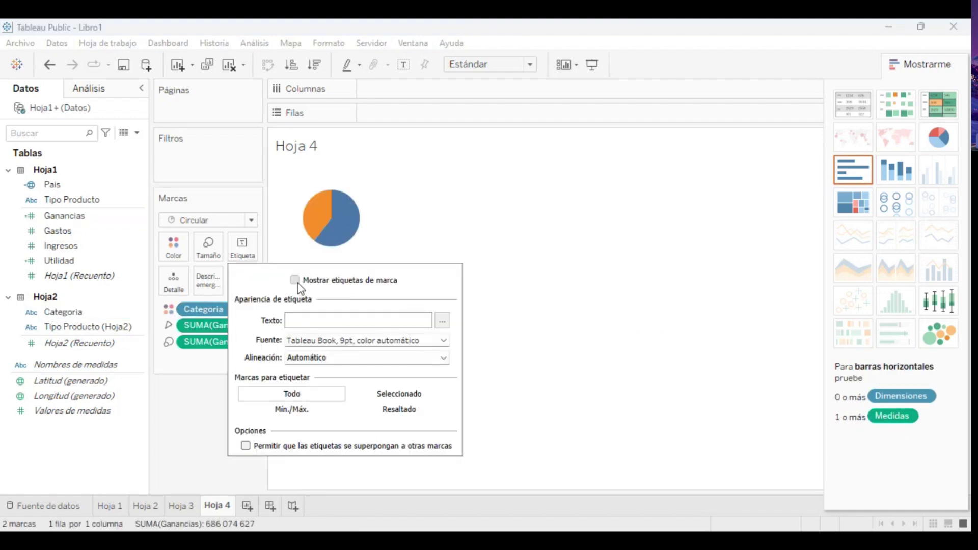
pyautogui.click(550, 425)
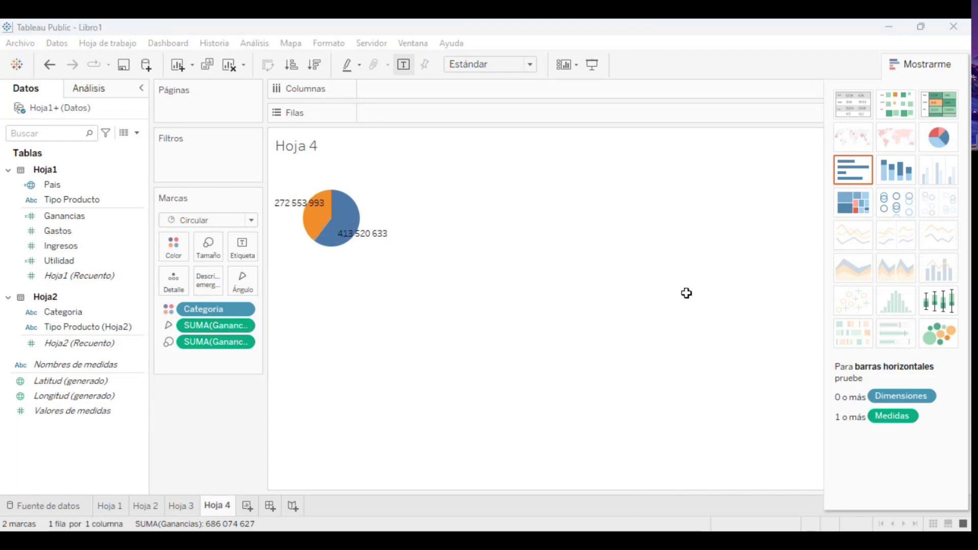
pyautogui.click(892, 47)
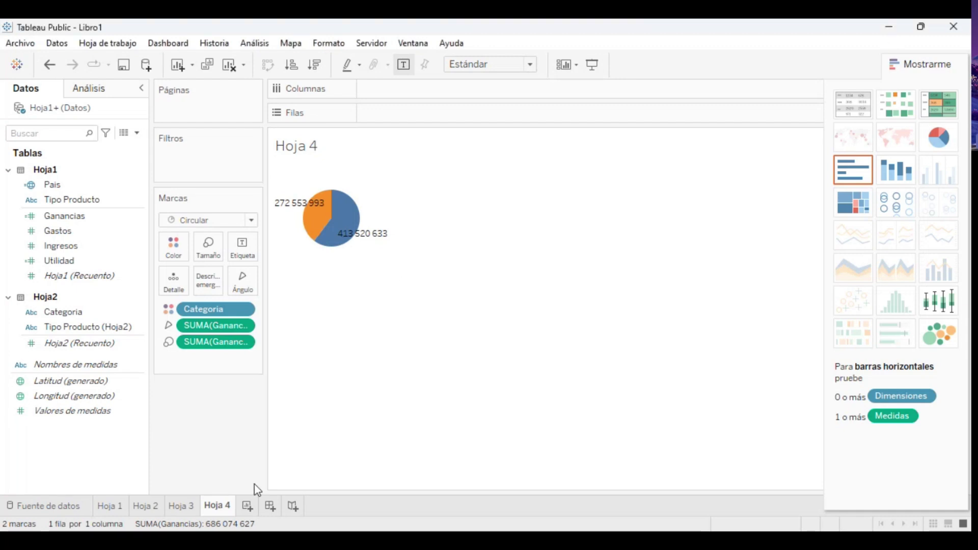
# Add a new worksheet and build a horizontal bar chart of Gastos by Tipo Producto from Hoja1.
pyautogui.click(248, 507)
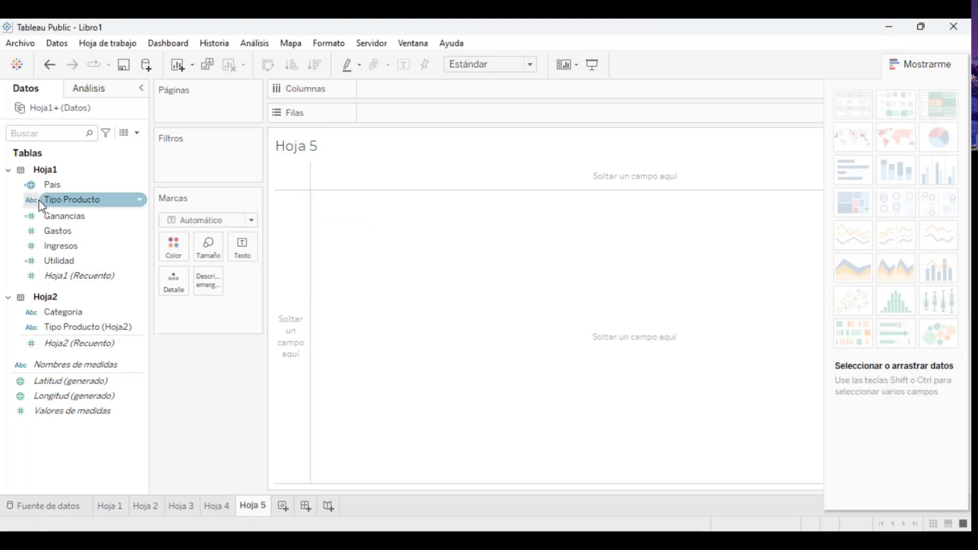
pyautogui.click(55, 229)
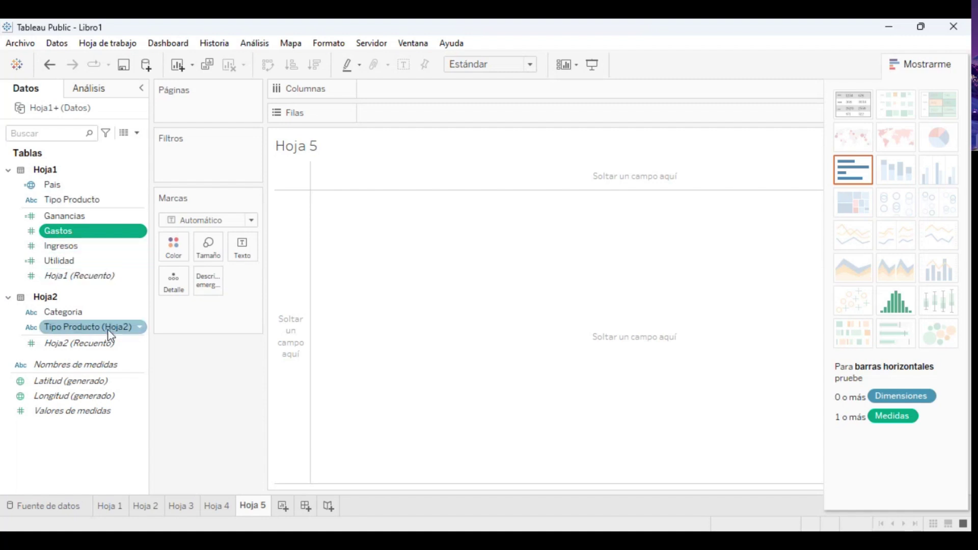
pyautogui.keyDown('ctrl'); pyautogui.click(103, 205); pyautogui.keyUp('ctrl')
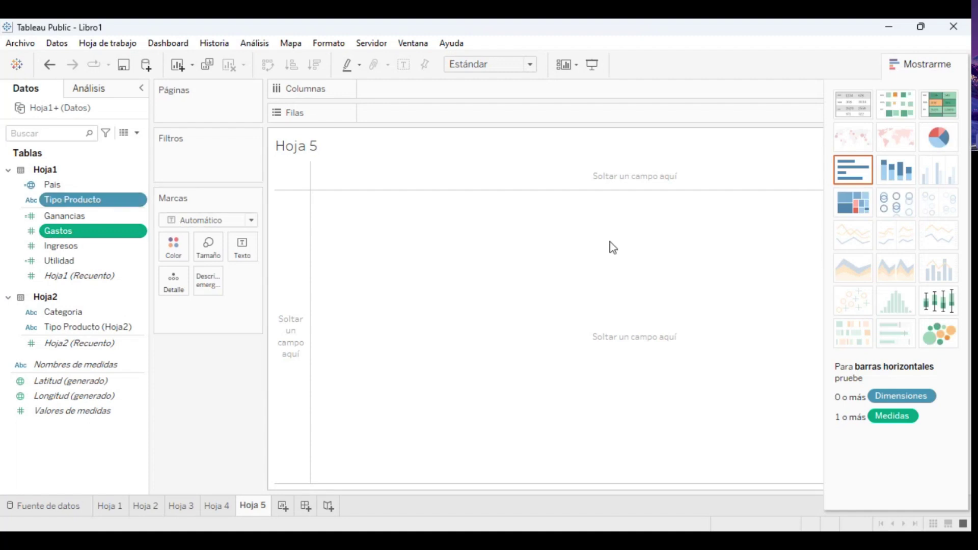
pyautogui.click(868, 169)
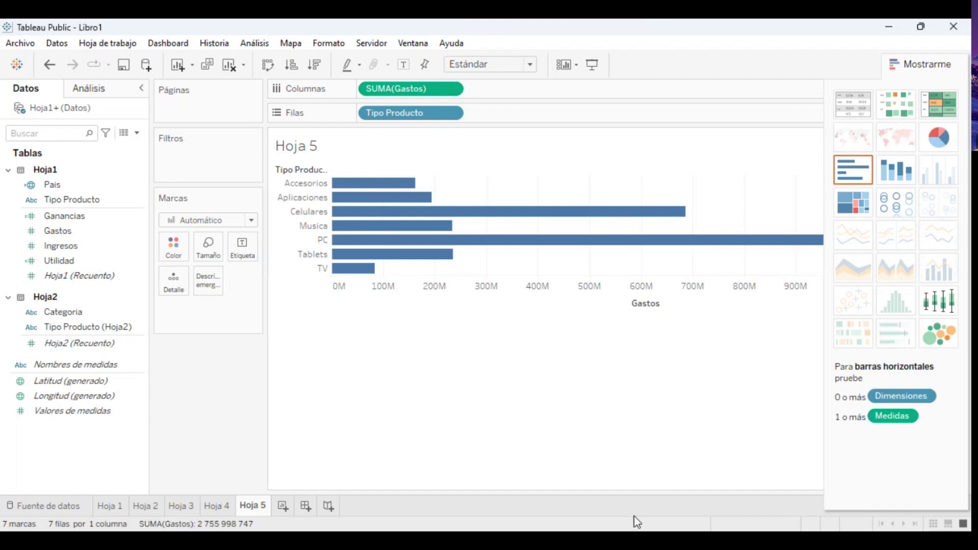
pyautogui.click(644, 541)
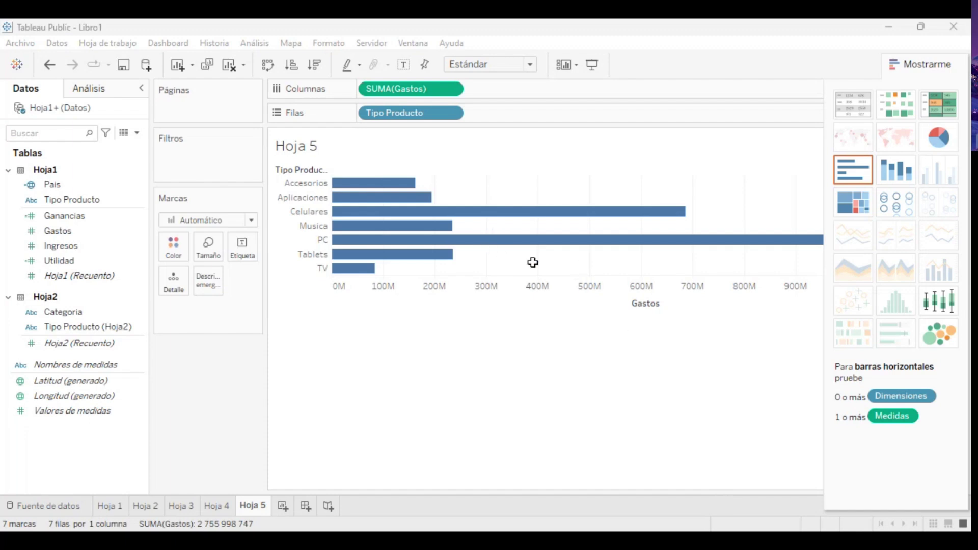
pyautogui.click(881, 40)
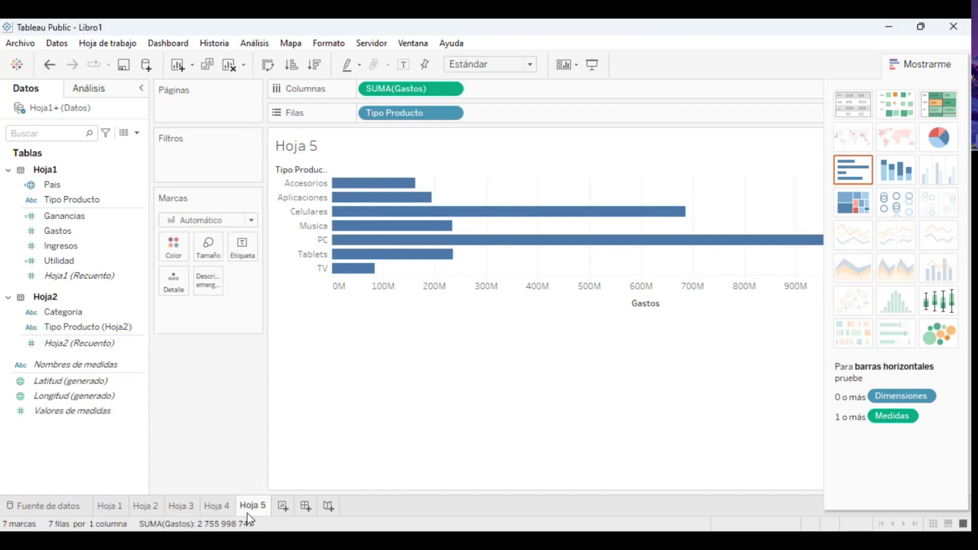
# Rename the Hoja 1 worksheet, the Gastos country map, as "Gastos por Pais".
pyautogui.click(113, 511)
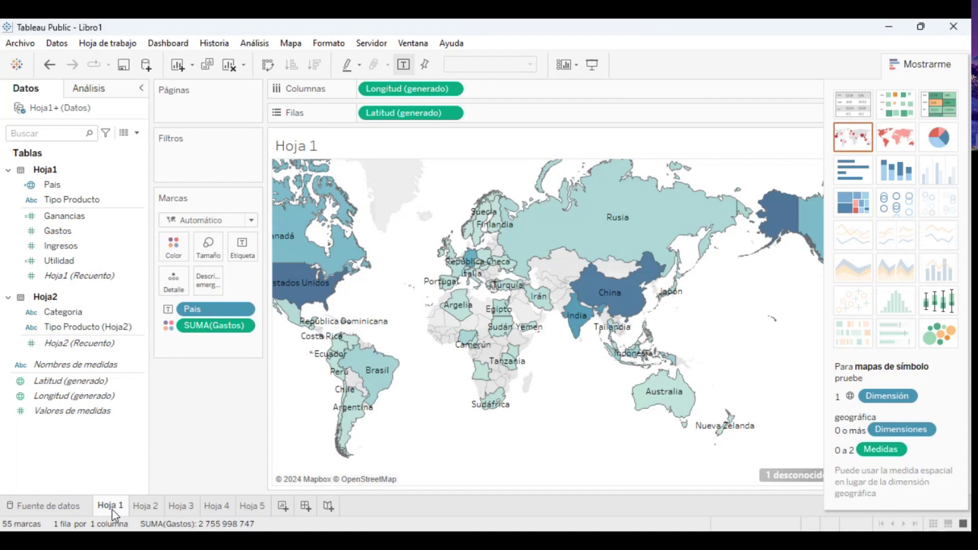
pyautogui.doubleClick(113, 509)
pyautogui.write('Gastos')
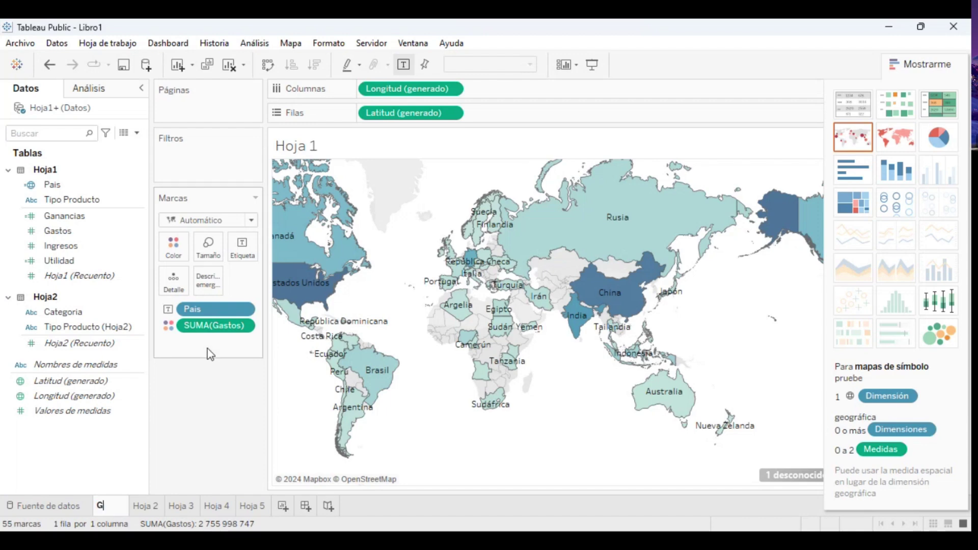
pyautogui.press('Return')
pyautogui.write('po')
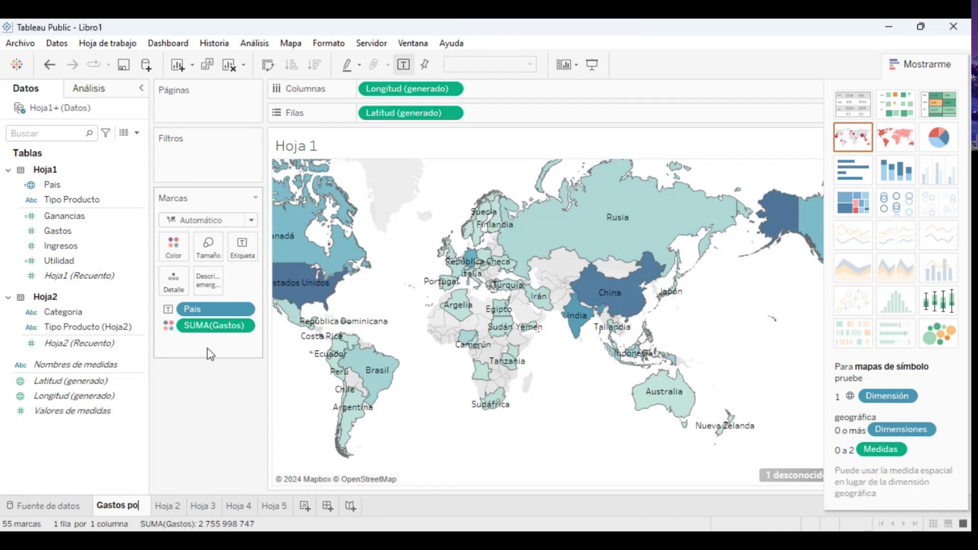
pyautogui.write('r Pais')
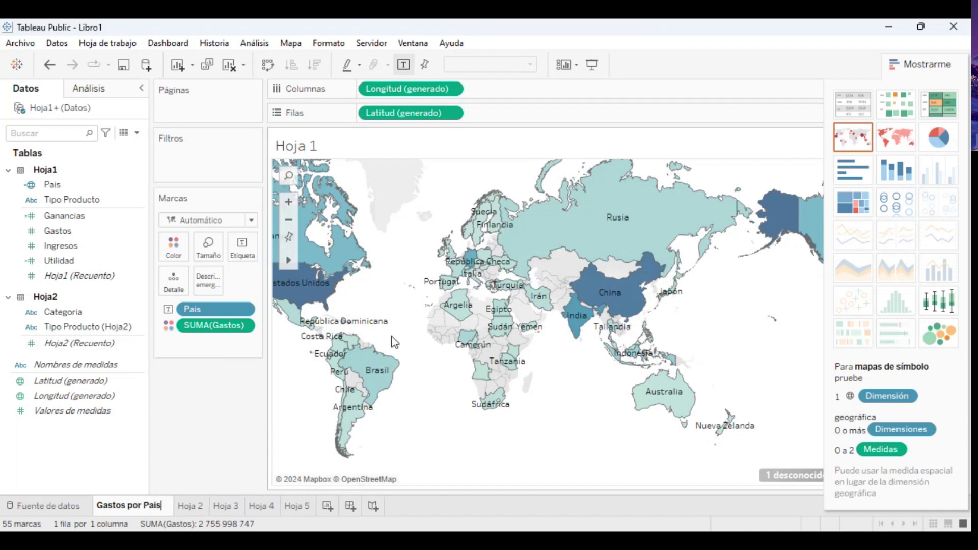
pyautogui.click(490, 398)
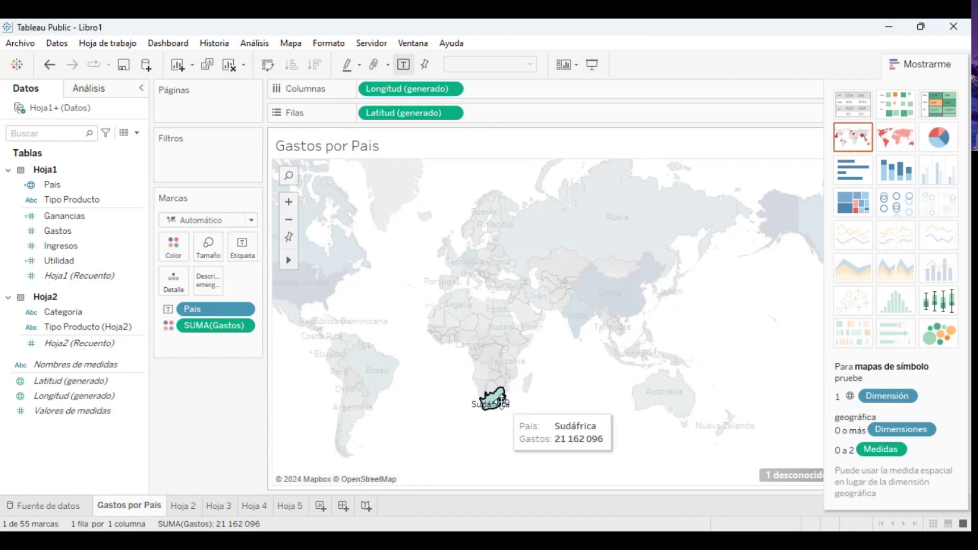
pyautogui.click(491, 400)
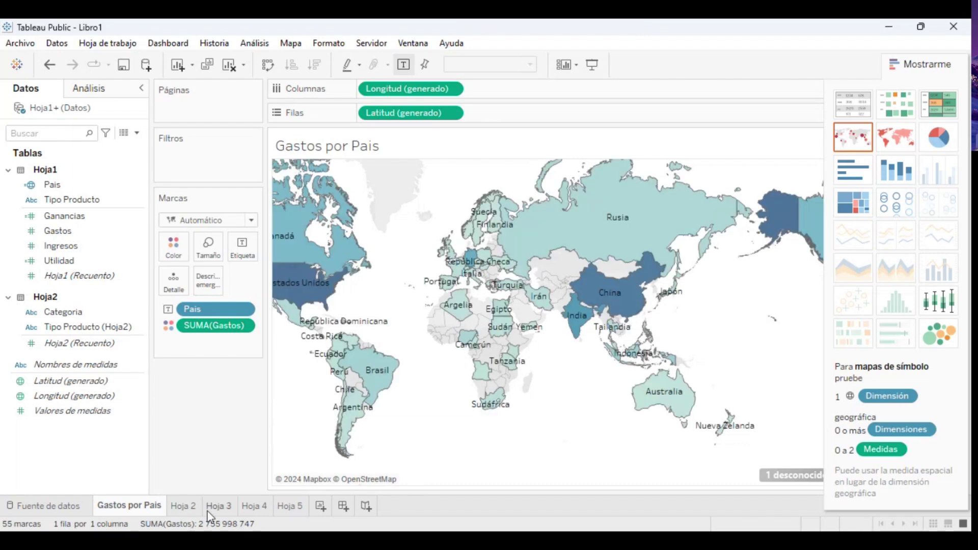
# Rename the Hoja 2 worksheet, the Ganancias symbol map, as "Ganacias por Pais".
pyautogui.click(181, 506)
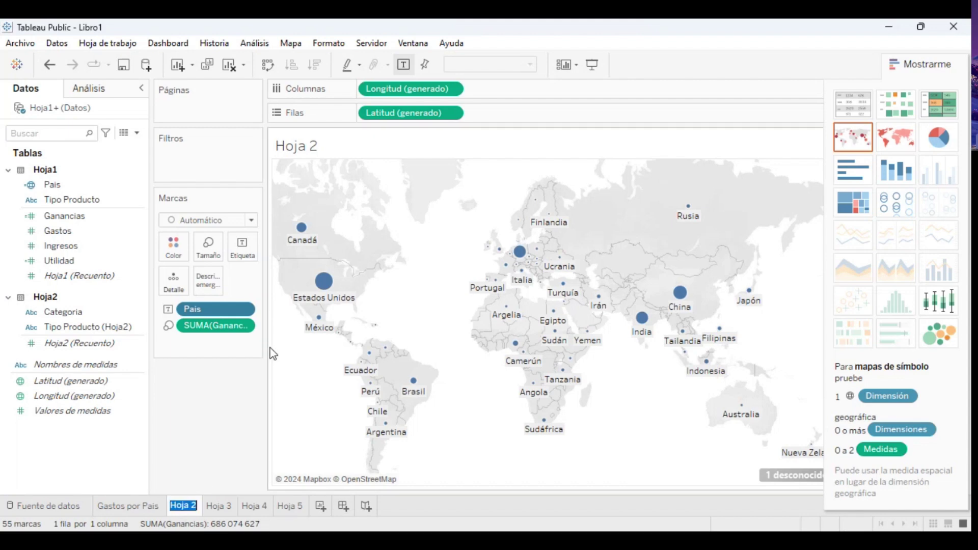
pyautogui.write('Ganancias por')
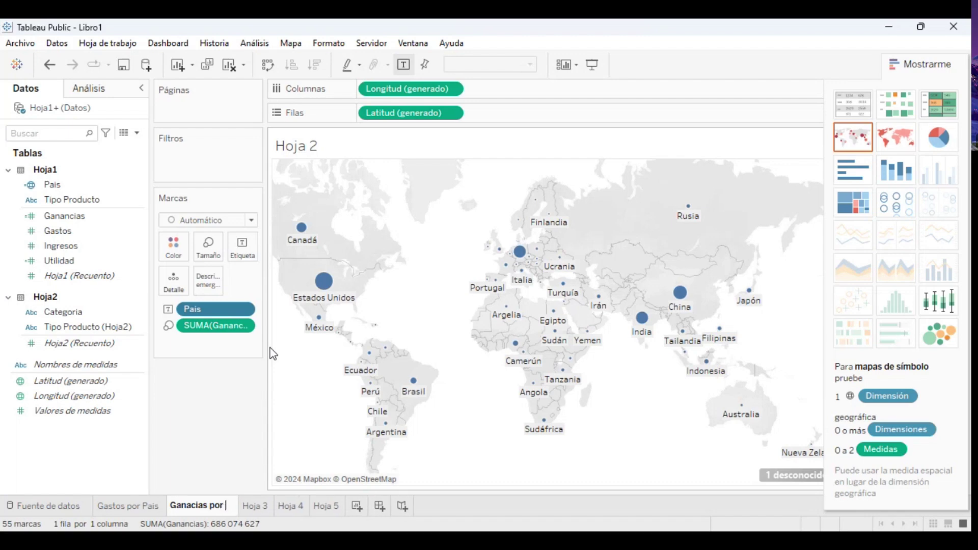
pyautogui.press('Return')
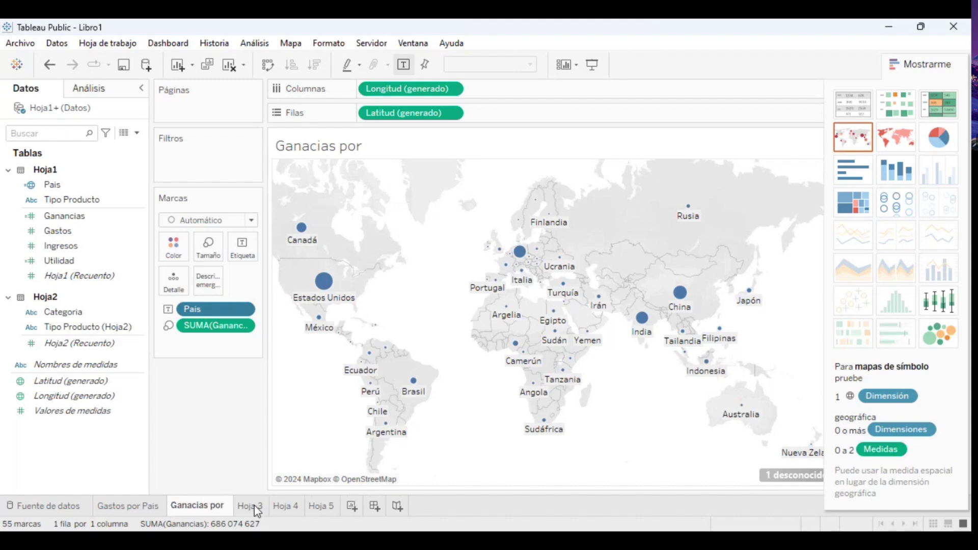
pyautogui.doubleClick(197, 506)
pyautogui.press('End')
pyautogui.write('Pais')
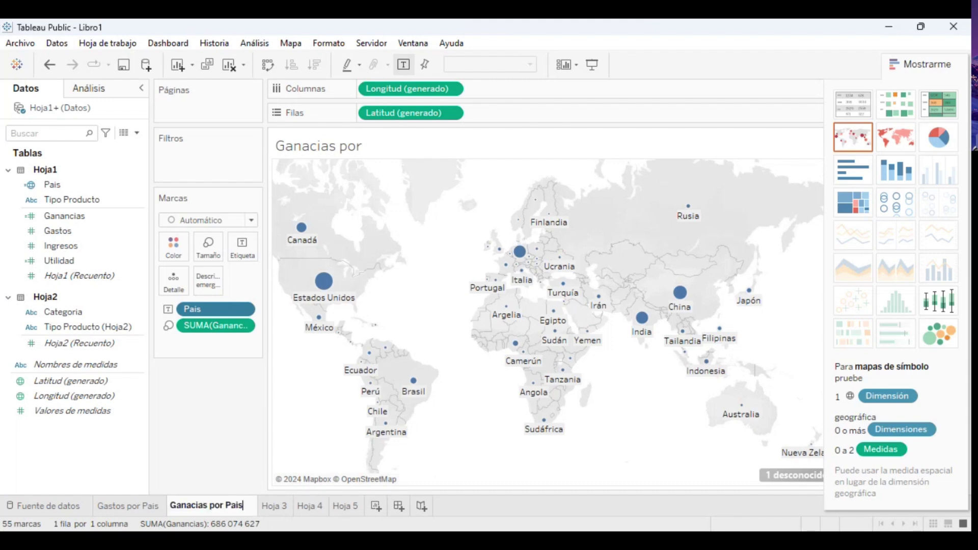
pyautogui.press('Return')
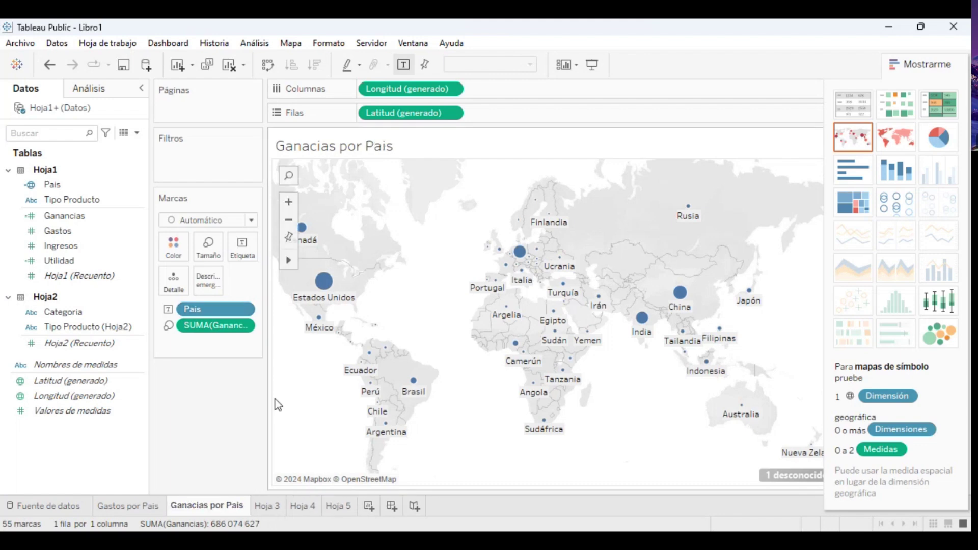
# Rename the Hoja 3 worksheet, the sorted Utilidad bar chart, as "Utilidad por Tipo Producto".
pyautogui.click(274, 506)
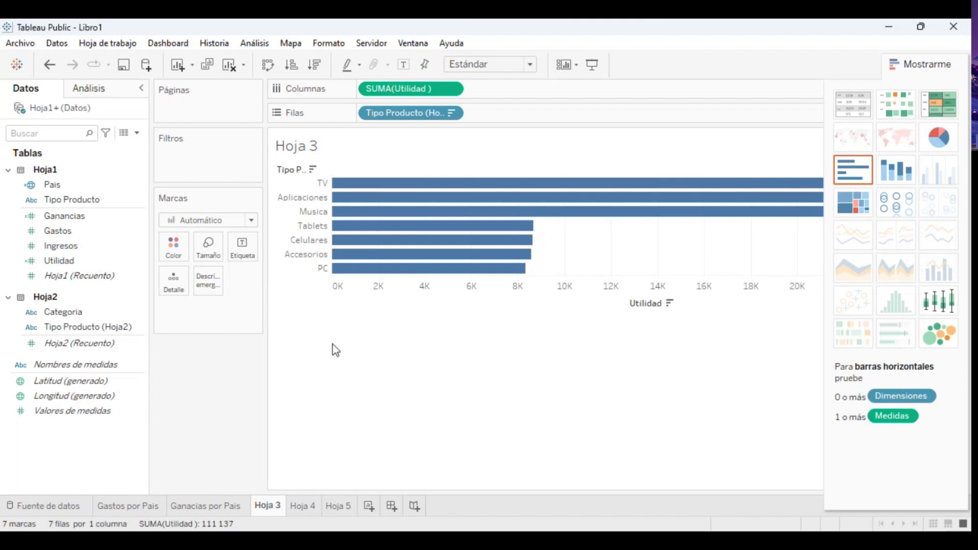
pyautogui.write('U')
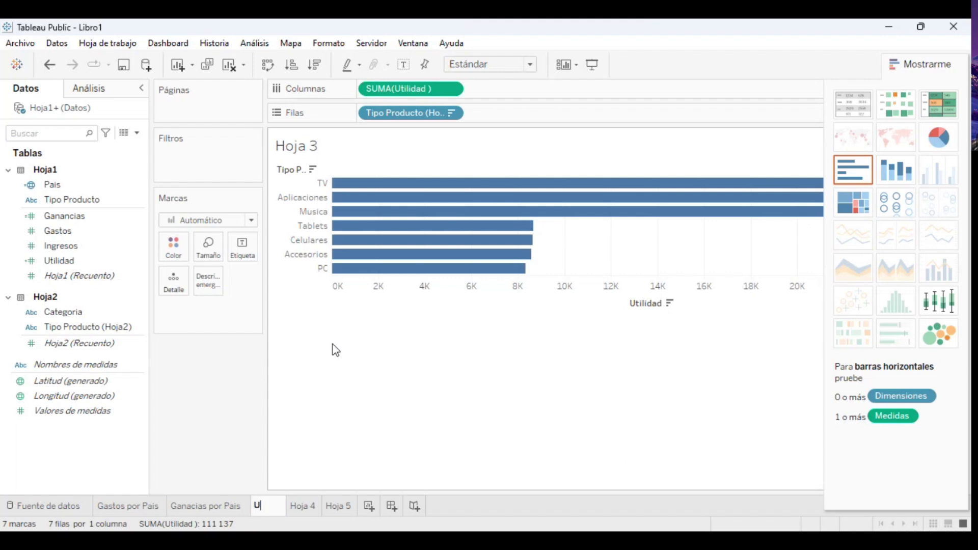
pyautogui.write('tilidad po')
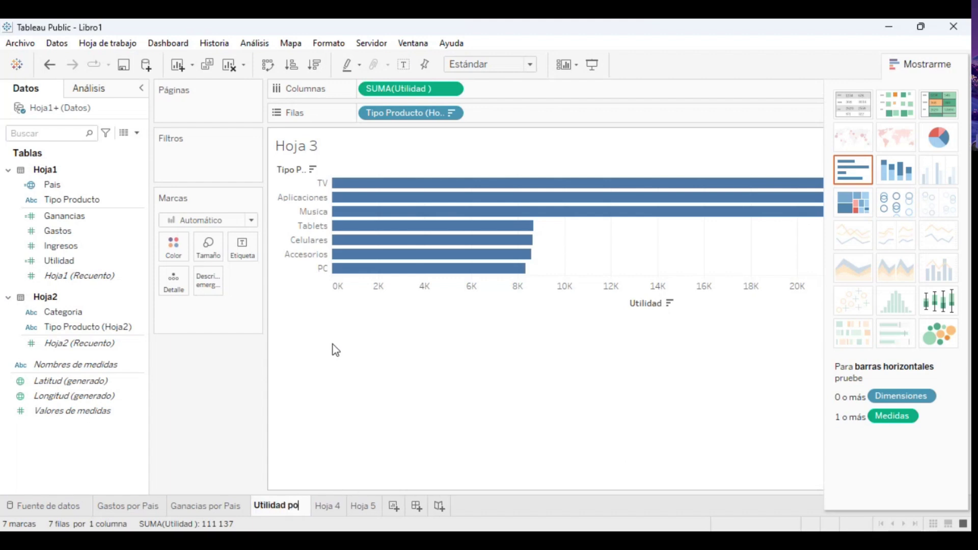
pyautogui.write('r Tip')
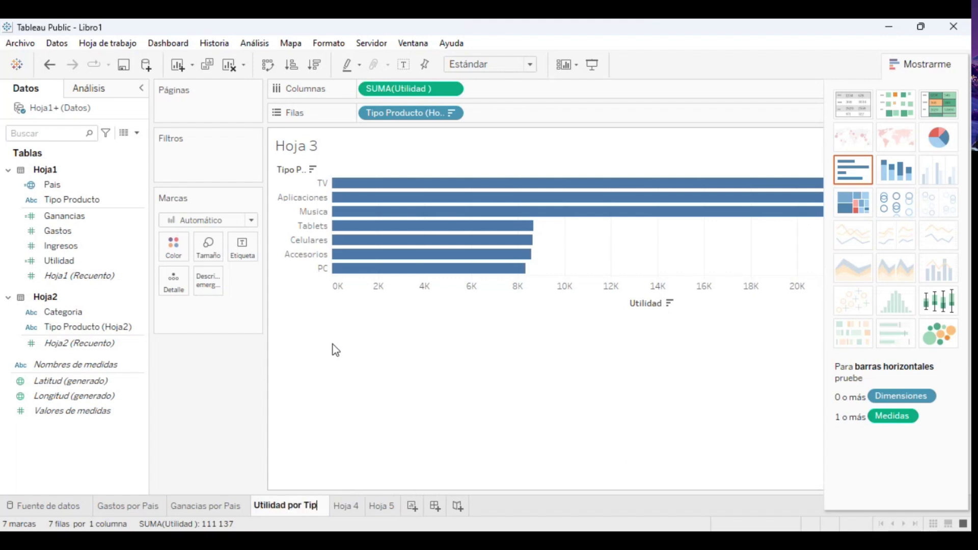
pyautogui.write('o Produ')
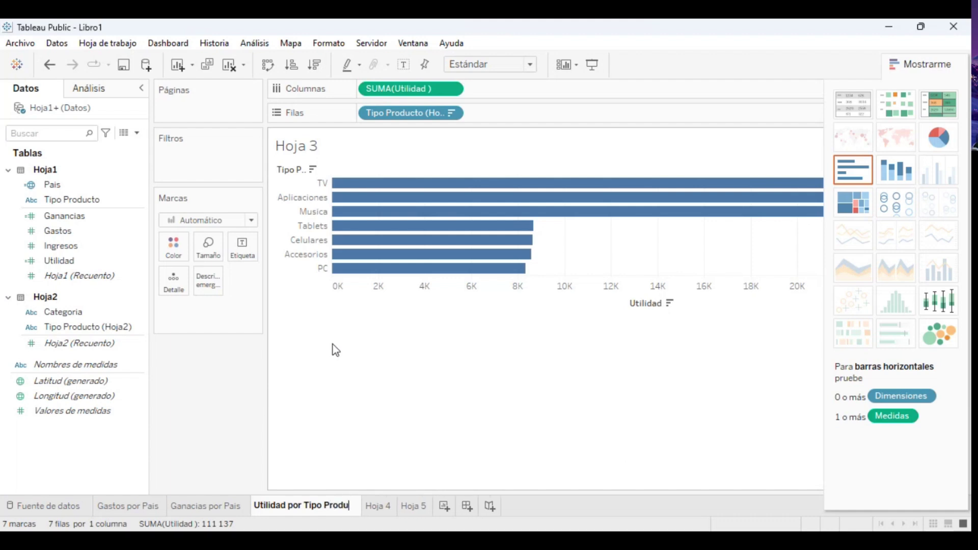
pyautogui.write('cto')
pyautogui.press('Return')
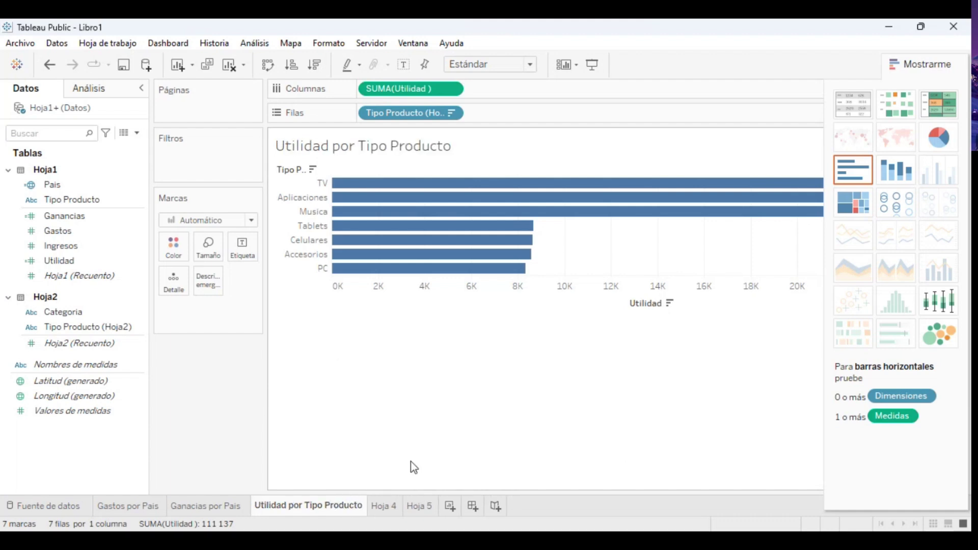
# Rename the Hoja 4 worksheet with the pie chart as "Ganacias por Categoria".
pyautogui.click(390, 507)
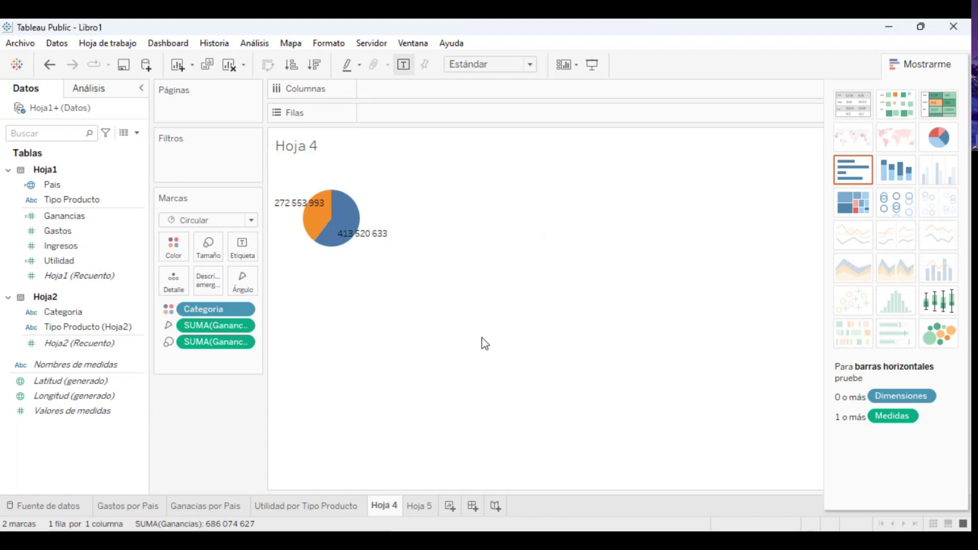
pyautogui.write('G')
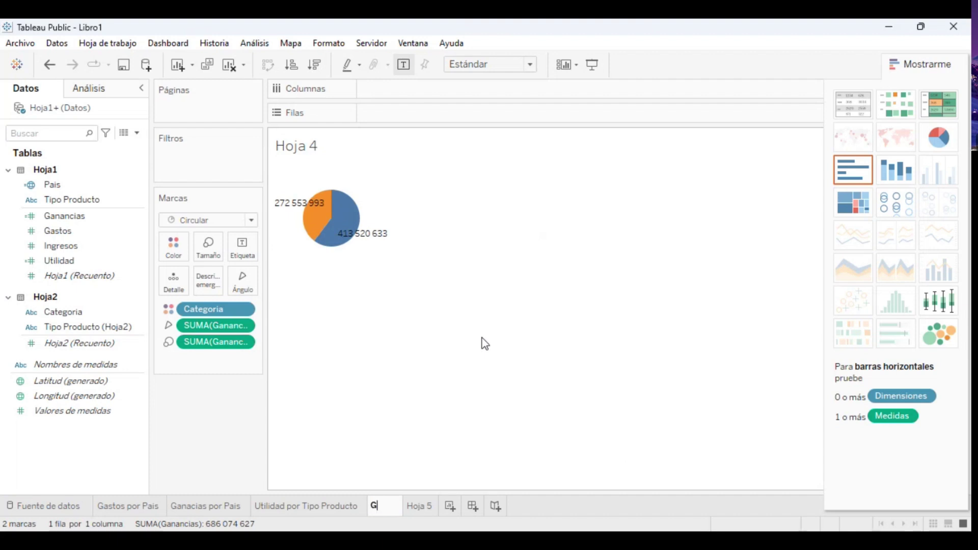
pyautogui.write('anacias por ')
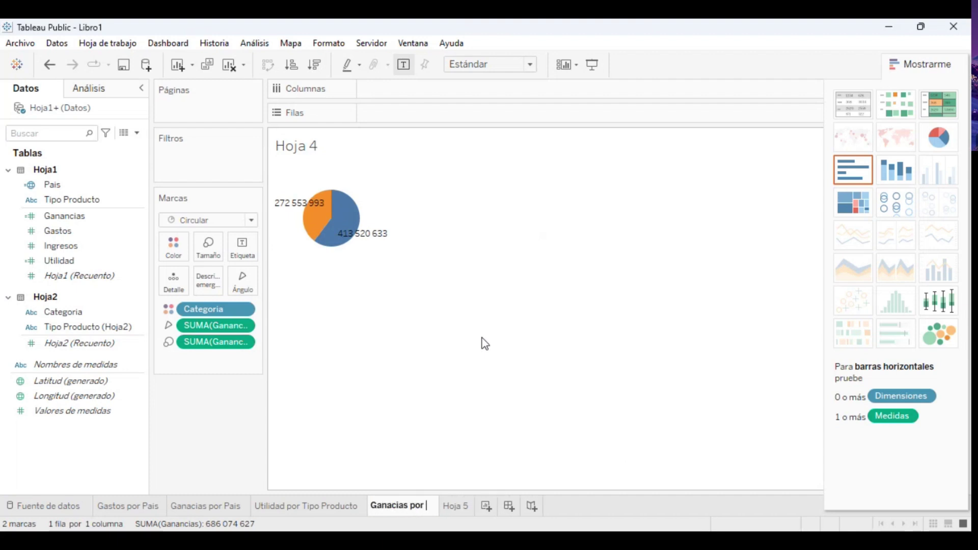
pyautogui.write('Categoria')
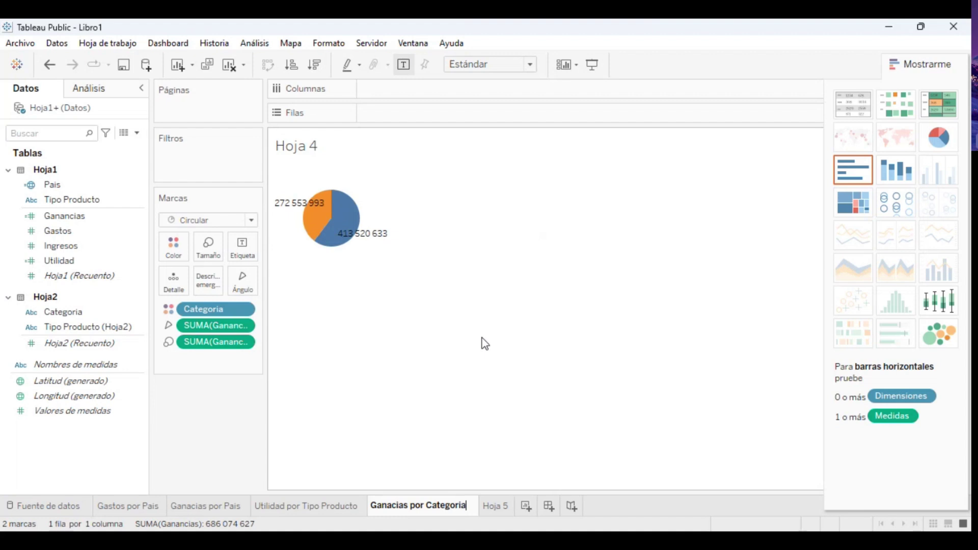
pyautogui.press('Return')
# Rename the Hoja 5 worksheet, the Gastos bar chart, as "Gastos por Tipo Producto".
pyautogui.click(489, 512)
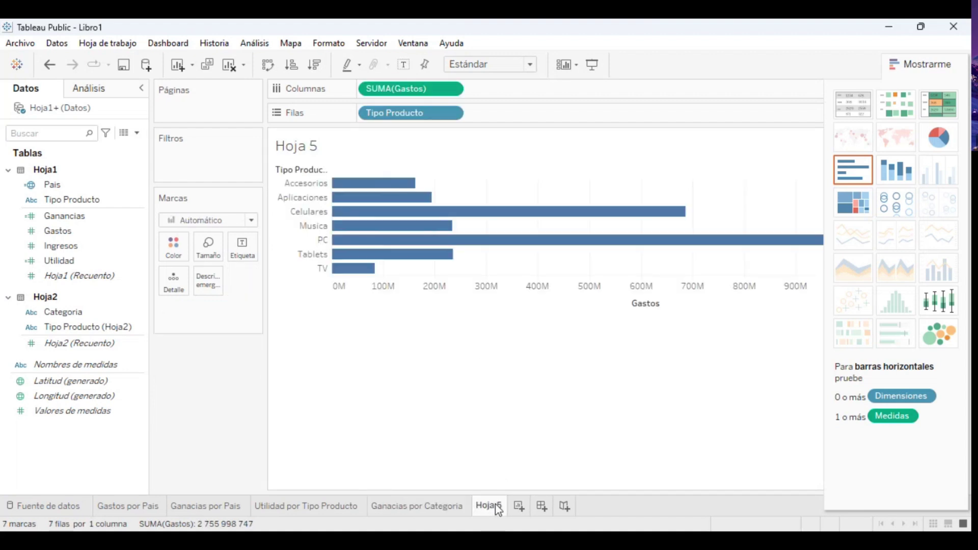
pyautogui.doubleClick(492, 508)
pyautogui.write('Gas')
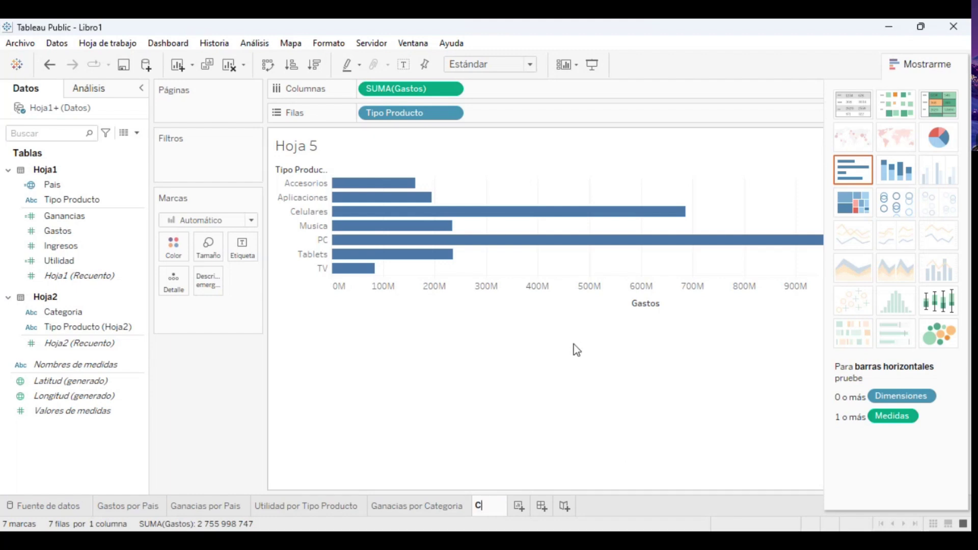
pyautogui.write('tos por Tipo P')
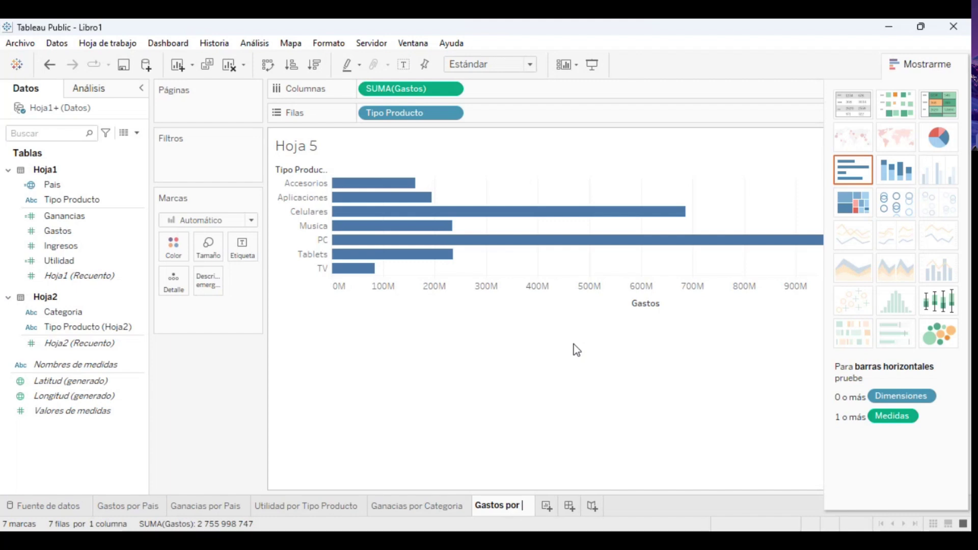
pyautogui.write('roductio')
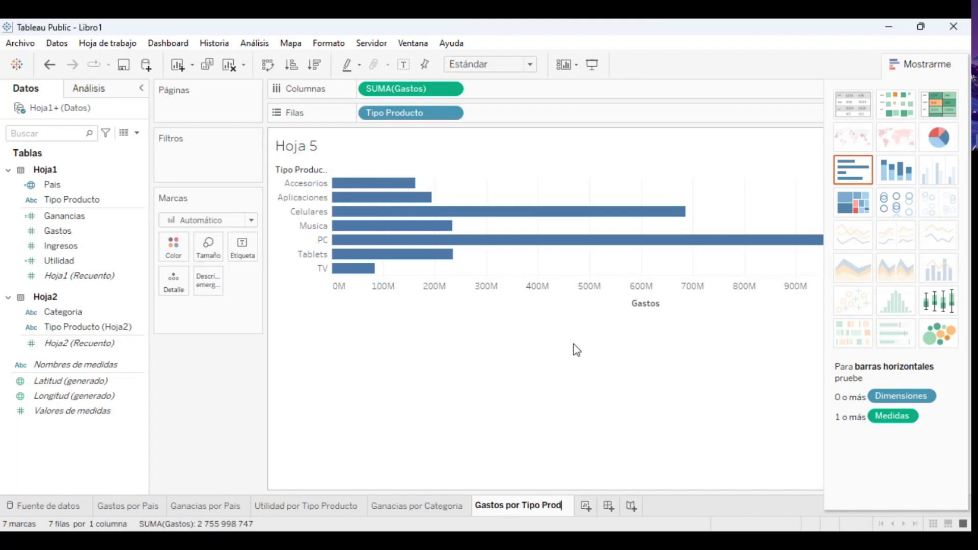
pyautogui.press('BackSpace')
pyautogui.press('BackSpace')
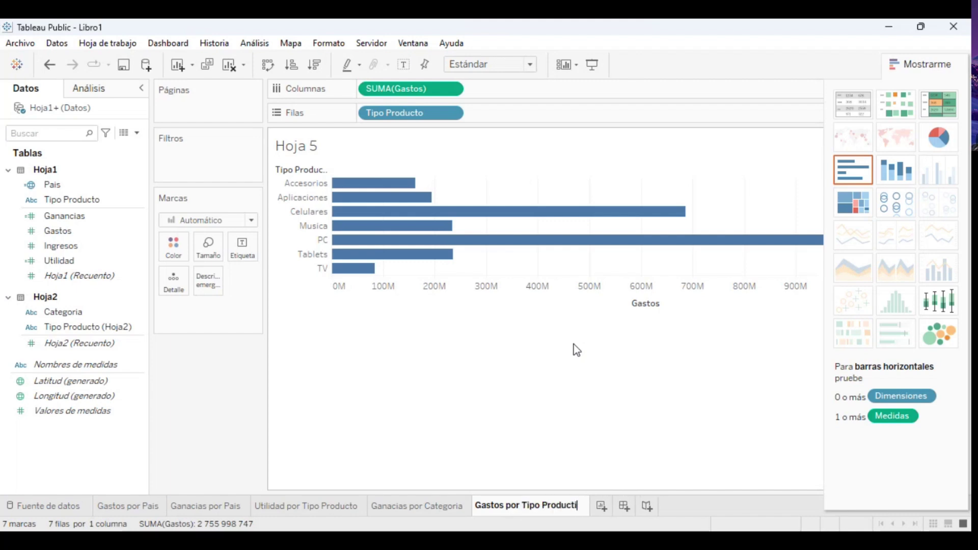
pyautogui.write('o')
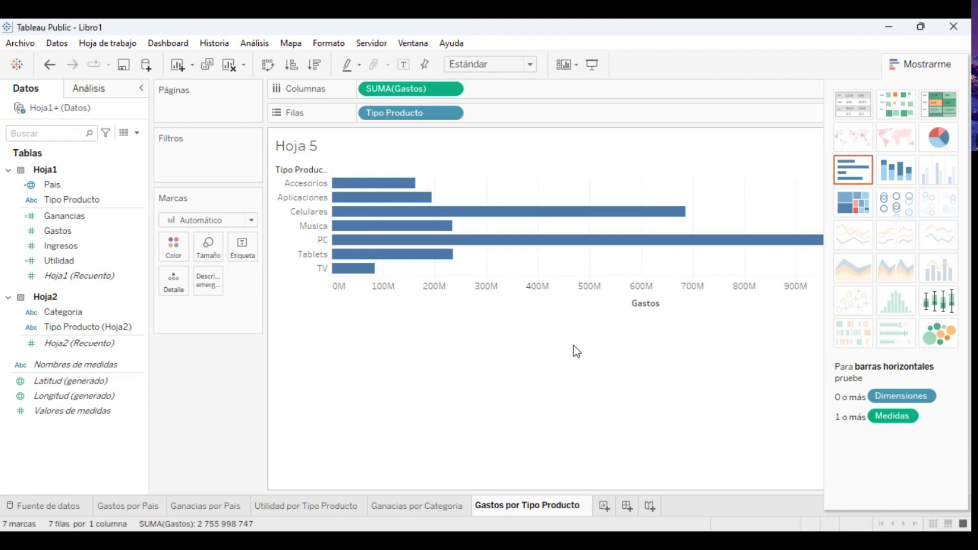
pyautogui.press('Return')
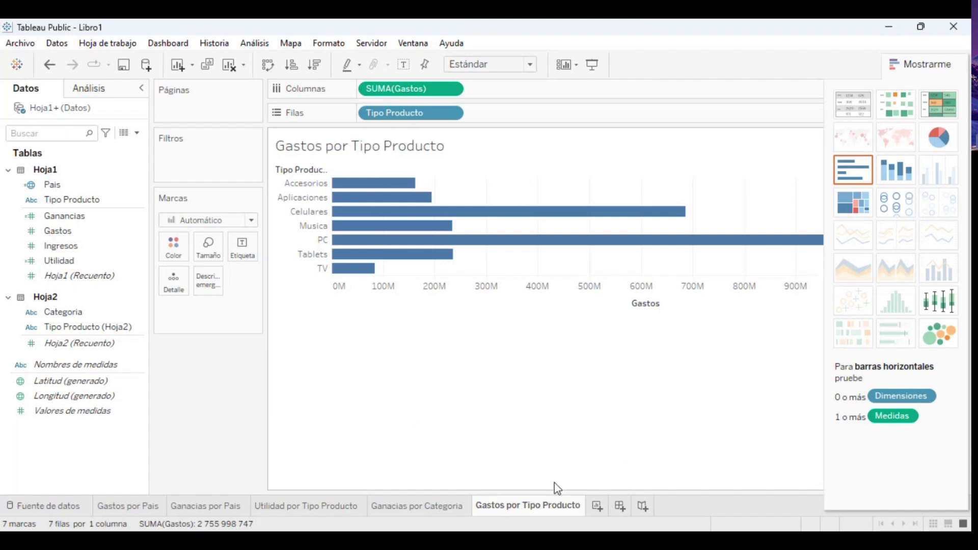
# Create a new dashboard and place the Gastos por Pais map in its empty layout area.
pyautogui.click(620, 506)
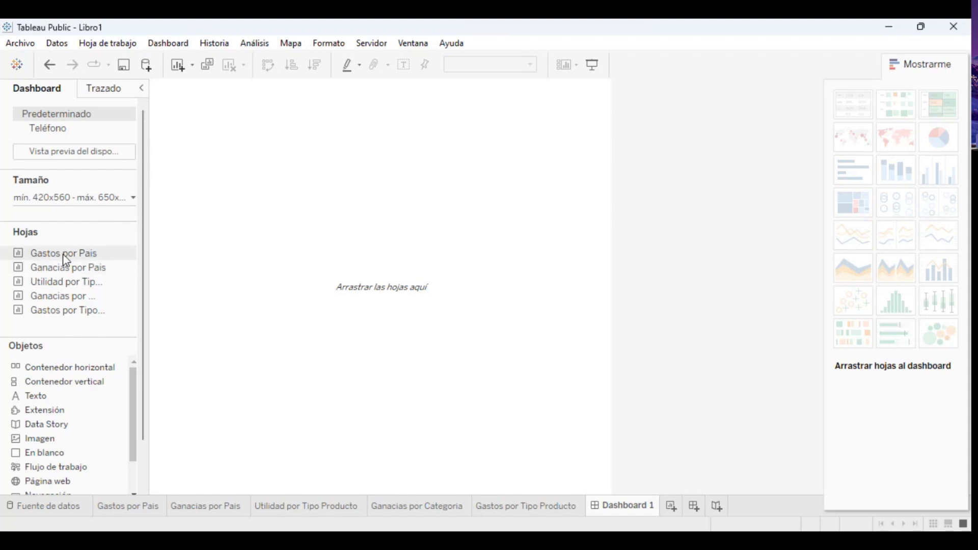
pyautogui.moveTo(63, 254); pyautogui.dragTo(196, 113)
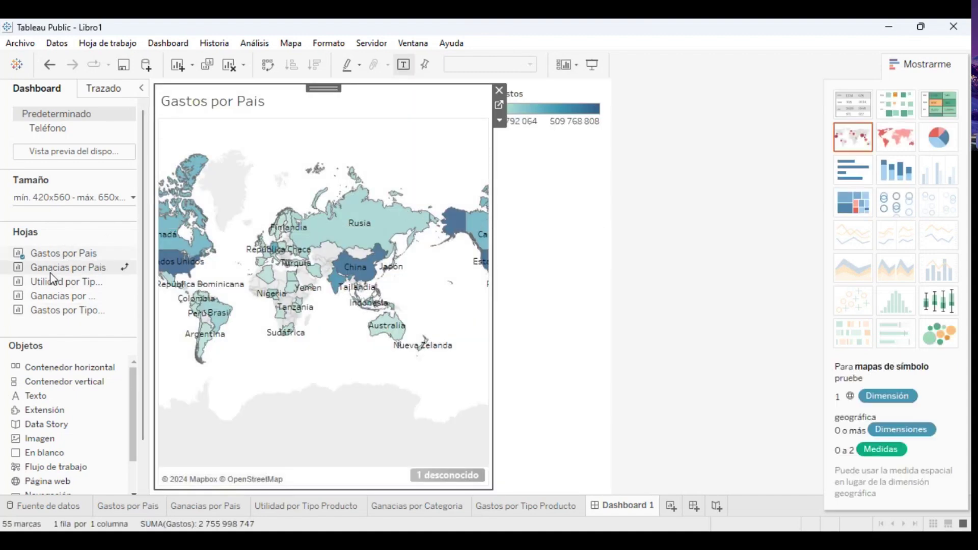
# Place the Ganacias por Pais map below the Gastos por Pais map and the Utilidad por Tipo Producto chart under the legends.
pyautogui.moveTo(56, 268); pyautogui.dragTo(542, 216)
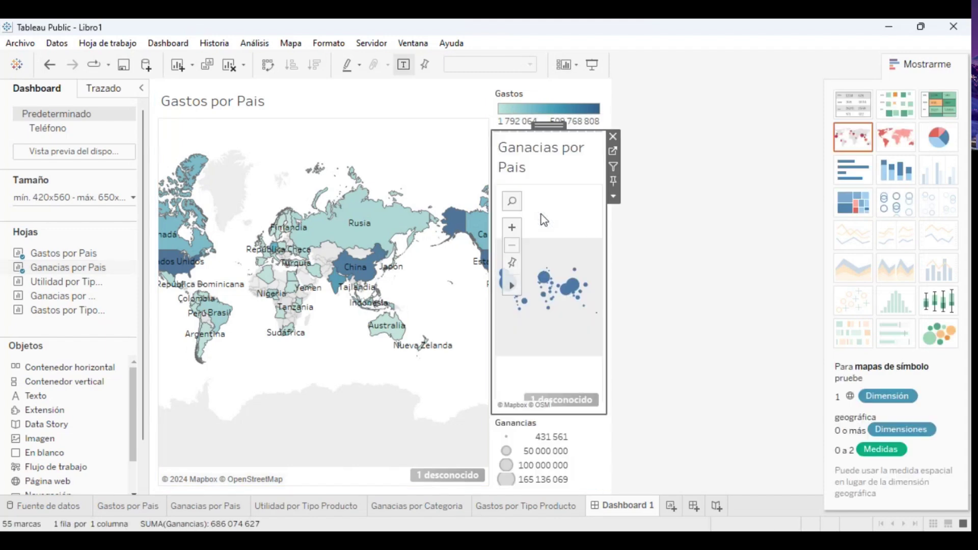
pyautogui.click(614, 137)
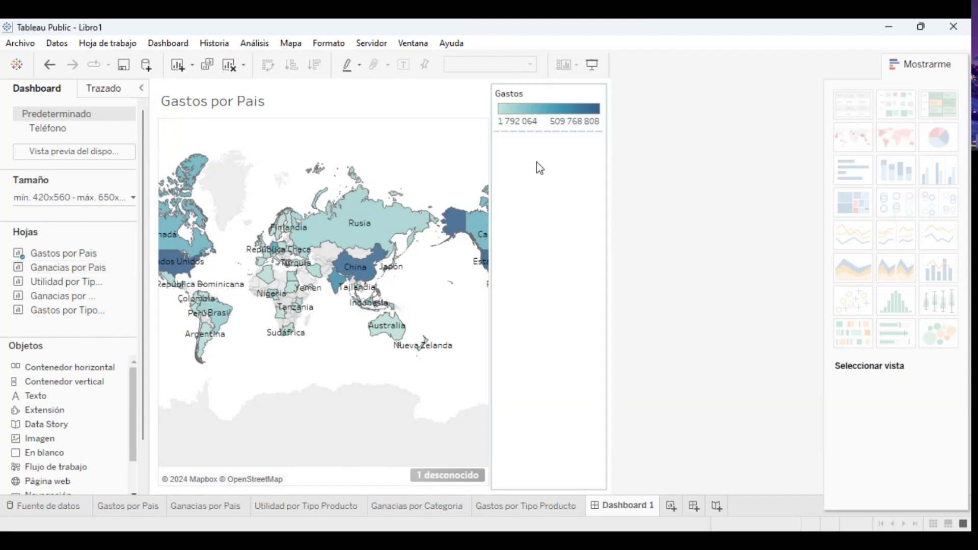
pyautogui.moveTo(49, 267)
pyautogui.mouseDown()
pyautogui.moveTo(241, 360)
pyautogui.moveTo(282, 423)
pyautogui.mouseUp()
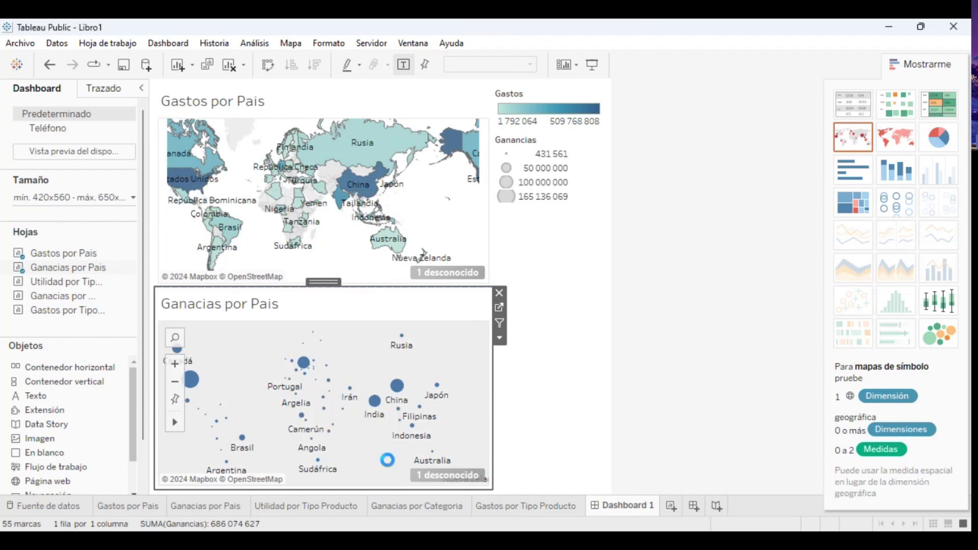
pyautogui.moveTo(47, 284)
pyautogui.mouseDown()
pyautogui.moveTo(280, 285)
pyautogui.moveTo(526, 328)
pyautogui.moveTo(542, 351)
pyautogui.mouseUp()
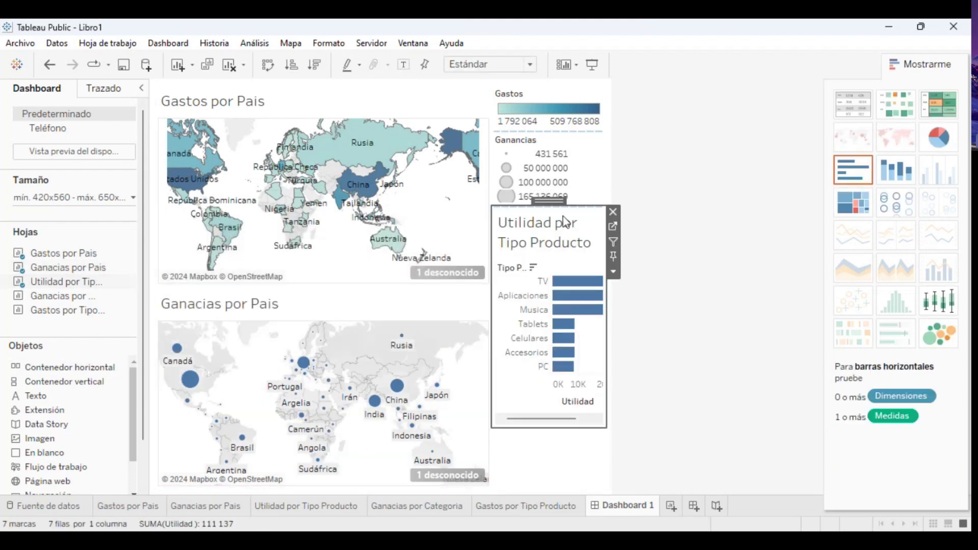
# Add the Ganacias por Categoria pie beside the Ganacias map and the Gastos por Tipo Producto chart beside the Gastos map.
pyautogui.moveTo(61, 296)
pyautogui.mouseDown()
pyautogui.moveTo(528, 447)
pyautogui.moveTo(542, 442)
pyautogui.moveTo(430, 334)
pyautogui.mouseUp()
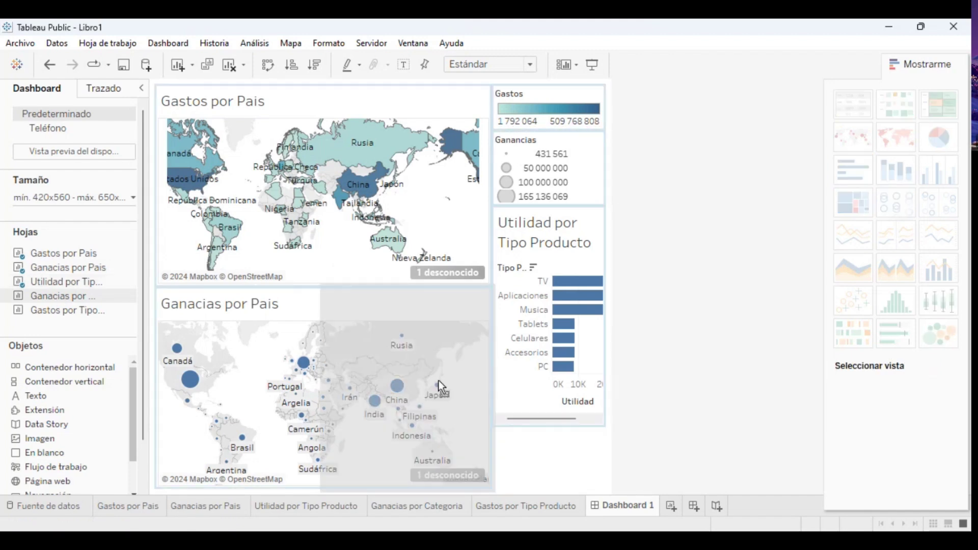
pyautogui.moveTo(402, 369); pyautogui.dragTo(402, 369)
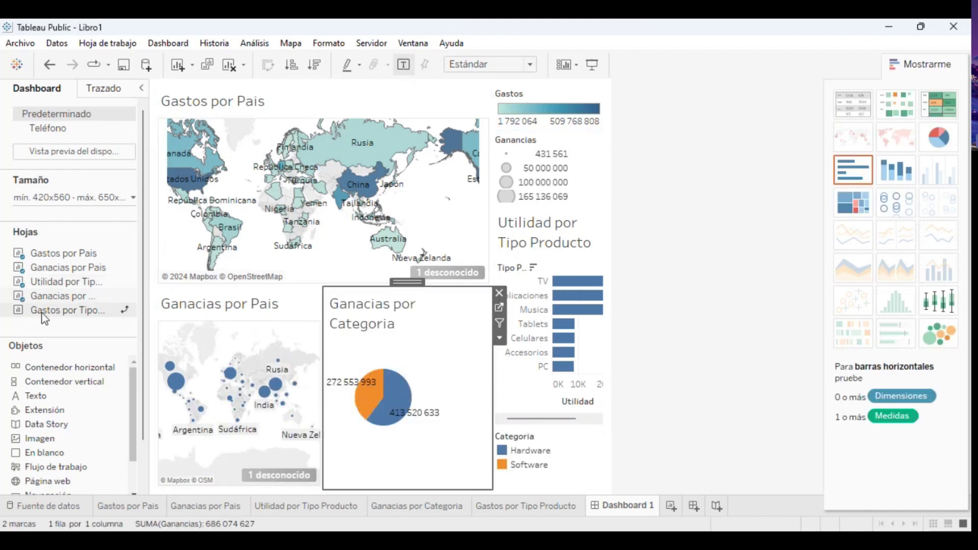
pyautogui.moveTo(43, 314)
pyautogui.mouseDown()
pyautogui.moveTo(265, 259)
pyautogui.moveTo(421, 146)
pyautogui.moveTo(413, 180)
pyautogui.mouseUp()
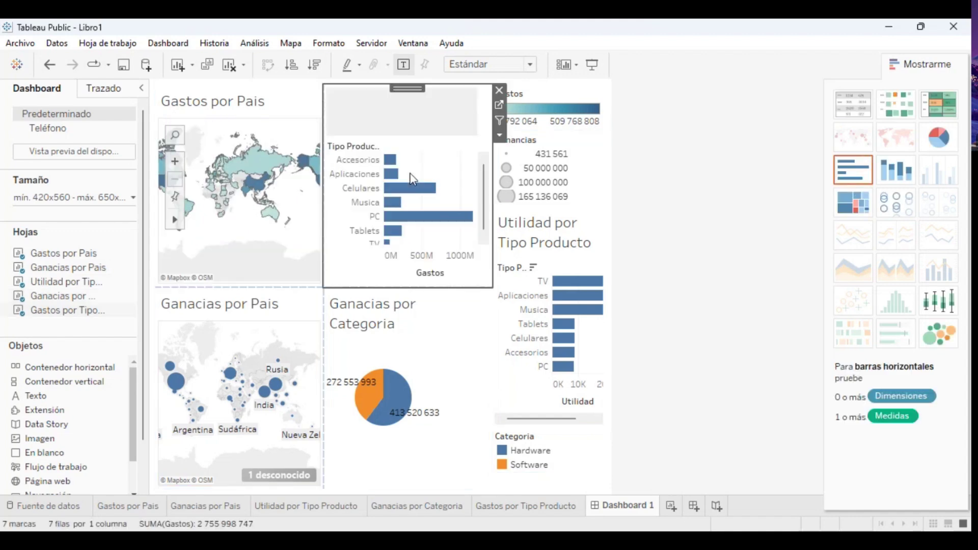
# Examine the PC and Tablets bars, the pie slices and China's bubble on the Ganacias por Pais map.
pyautogui.click(397, 218)
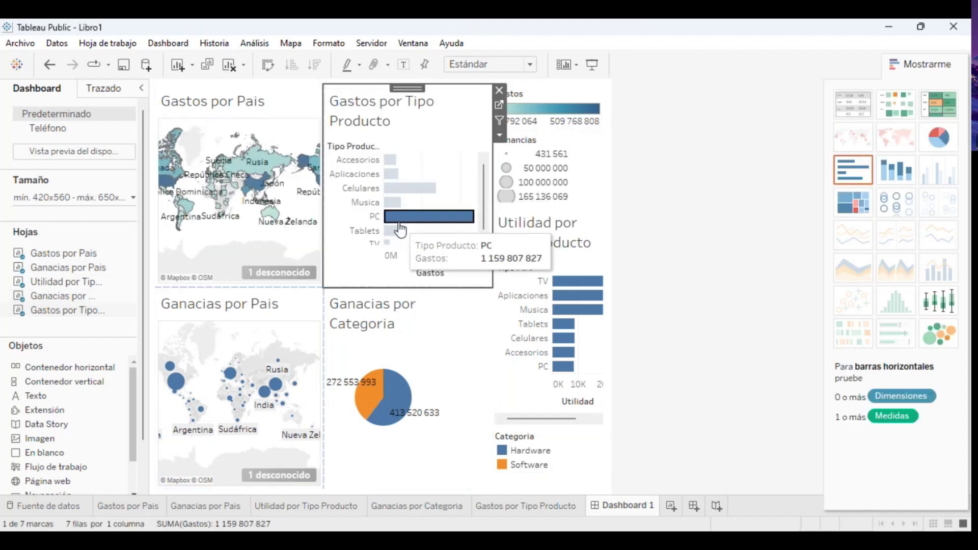
pyautogui.click(394, 231)
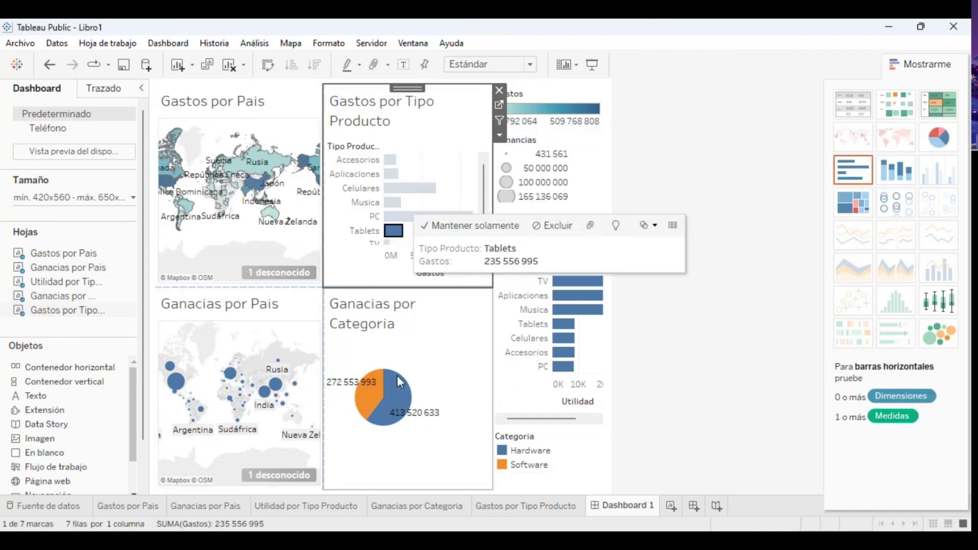
pyautogui.click(400, 397)
pyautogui.click(365, 393)
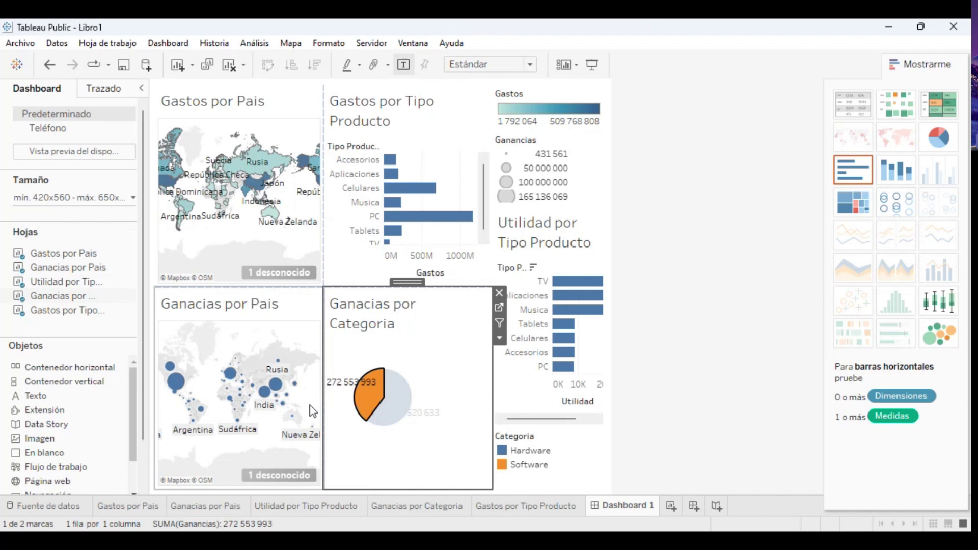
pyautogui.click(275, 395)
pyautogui.click(275, 395)
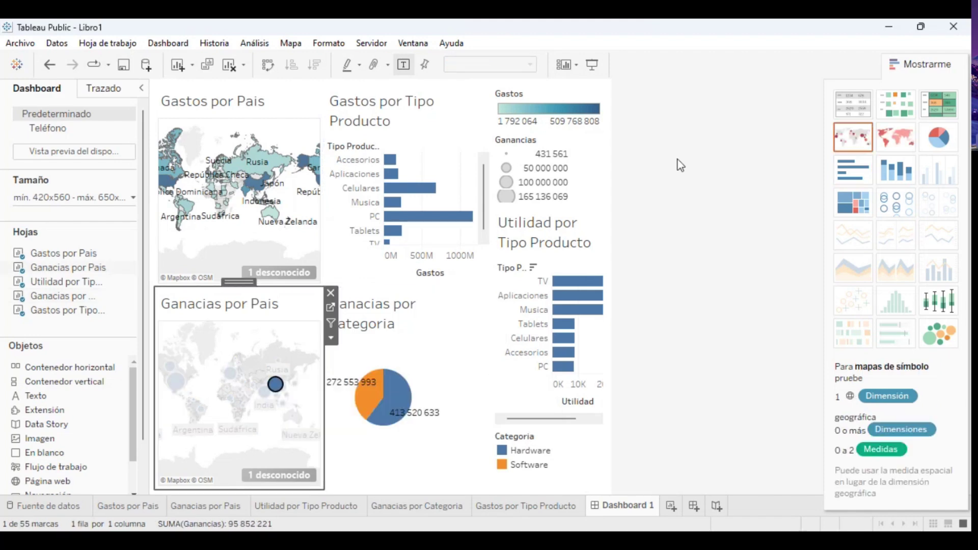
# Inspect Rusia on the Gastos por Pais map and China on the Ganacias por Pais map.
pyautogui.click(643, 201)
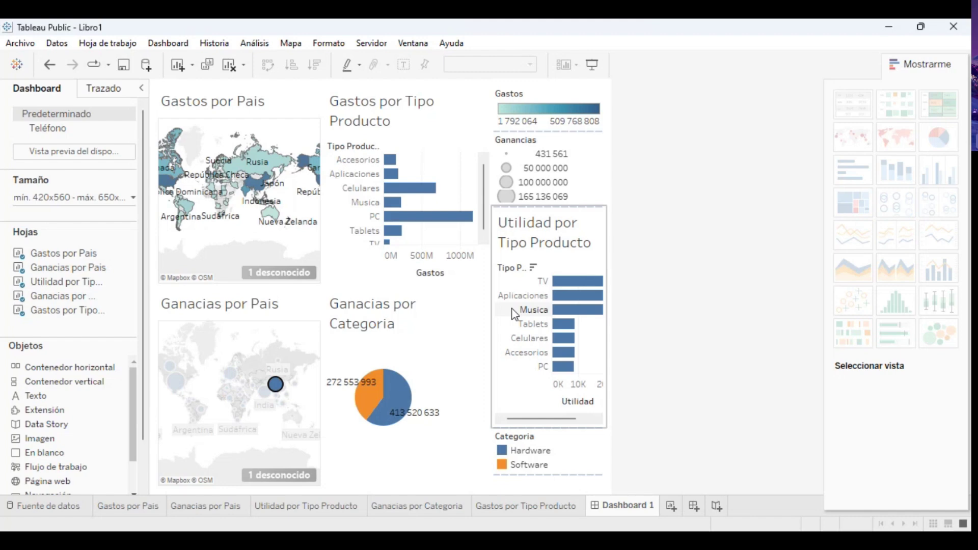
pyautogui.click(266, 163)
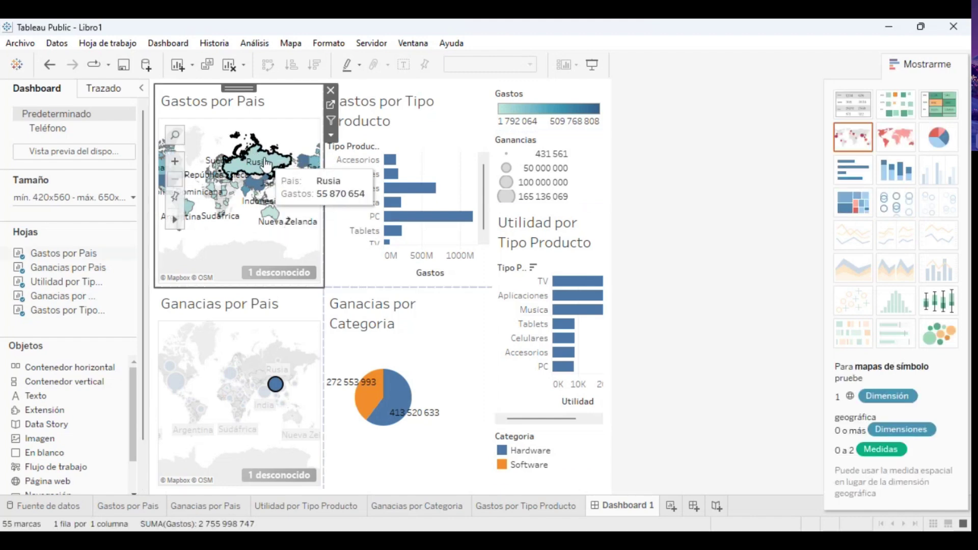
pyautogui.click(264, 159)
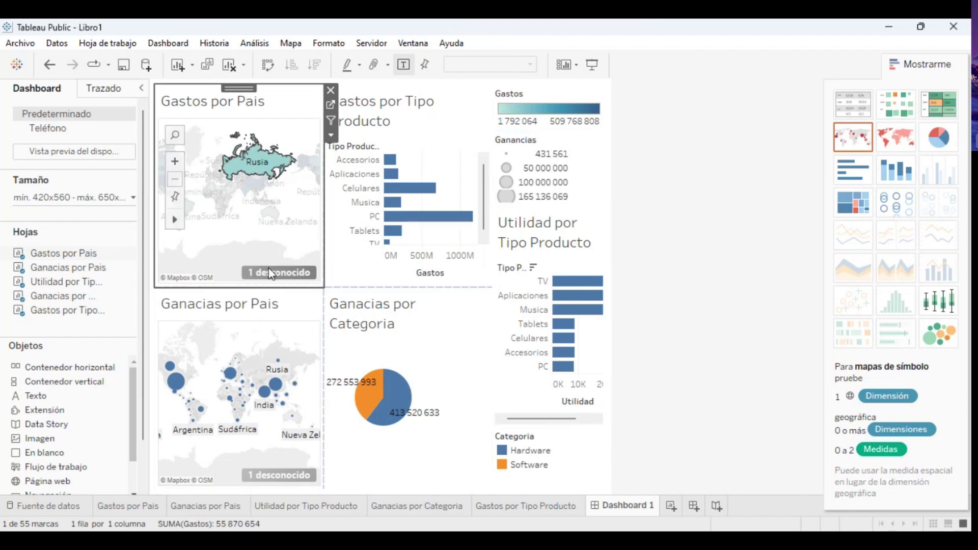
pyautogui.click(275, 384)
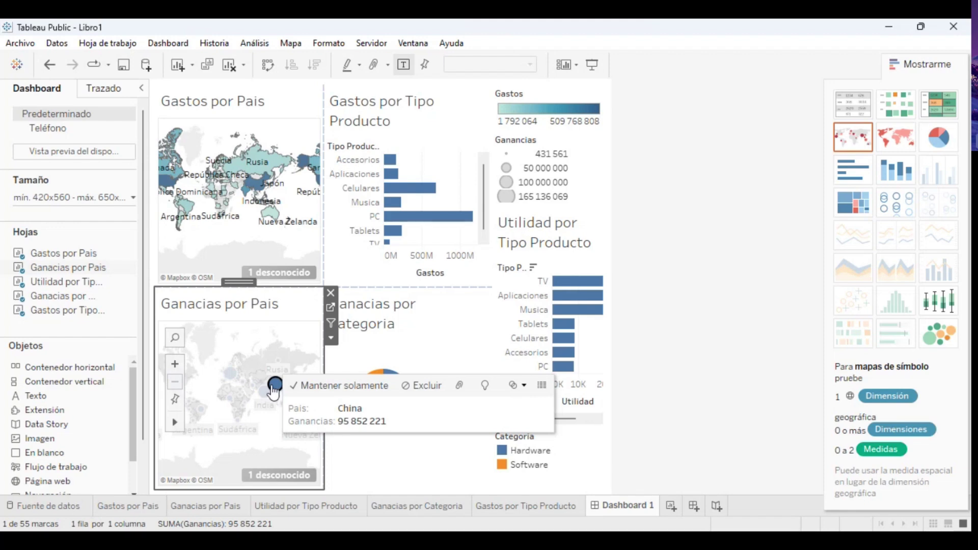
# View the dashboard in presentation mode, inspecting China, Rusia and Brasil on the two country maps, and return to editing.
pyautogui.click(592, 65)
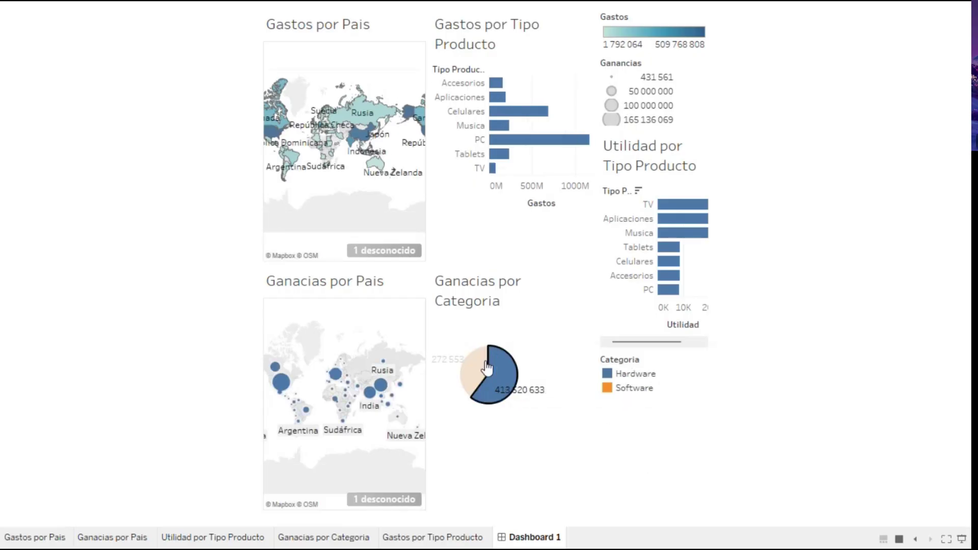
pyautogui.moveTo(380, 388)
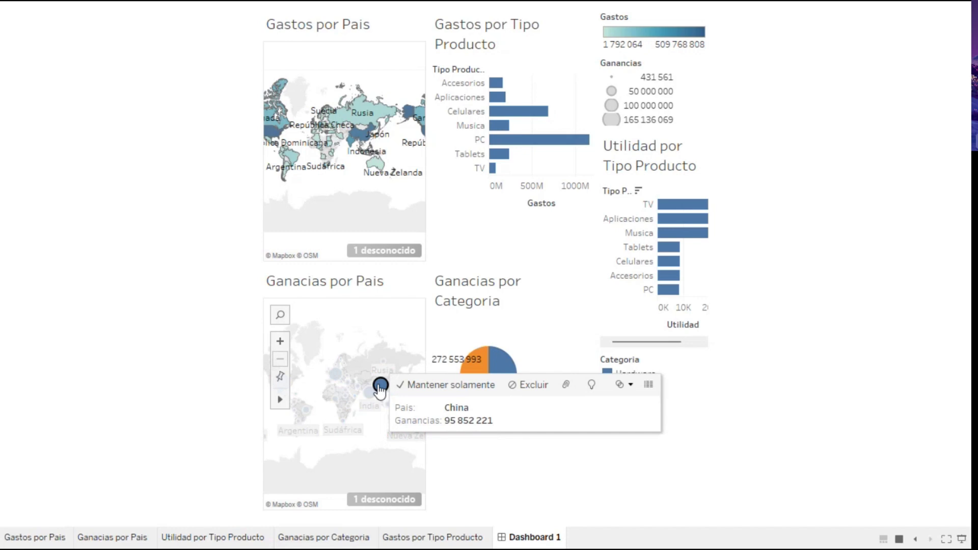
pyautogui.click(374, 128)
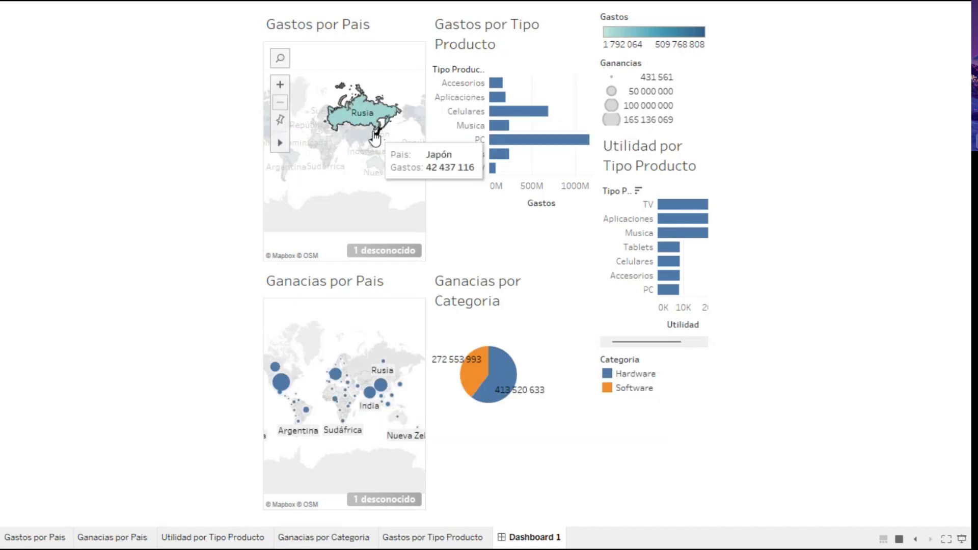
pyautogui.click(307, 410)
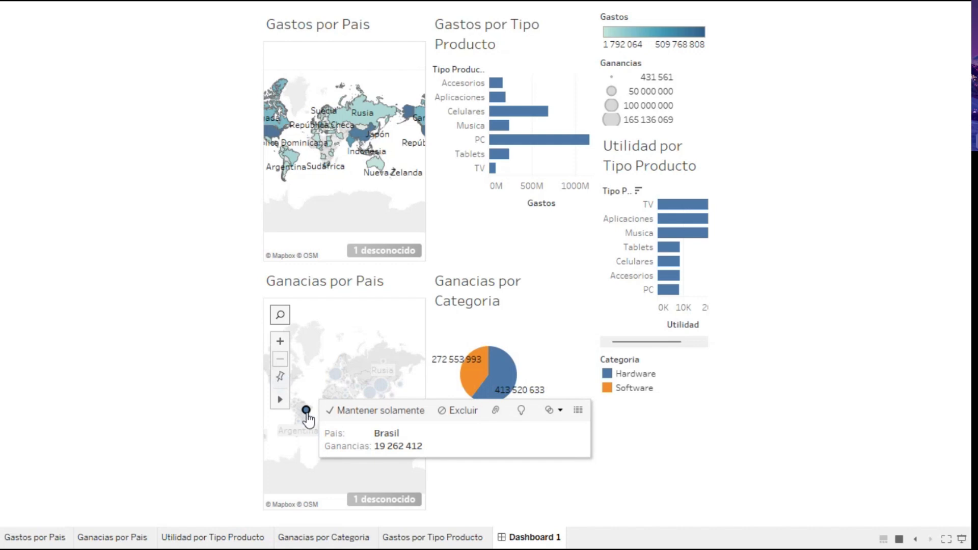
pyautogui.click(306, 411)
pyautogui.click(292, 157)
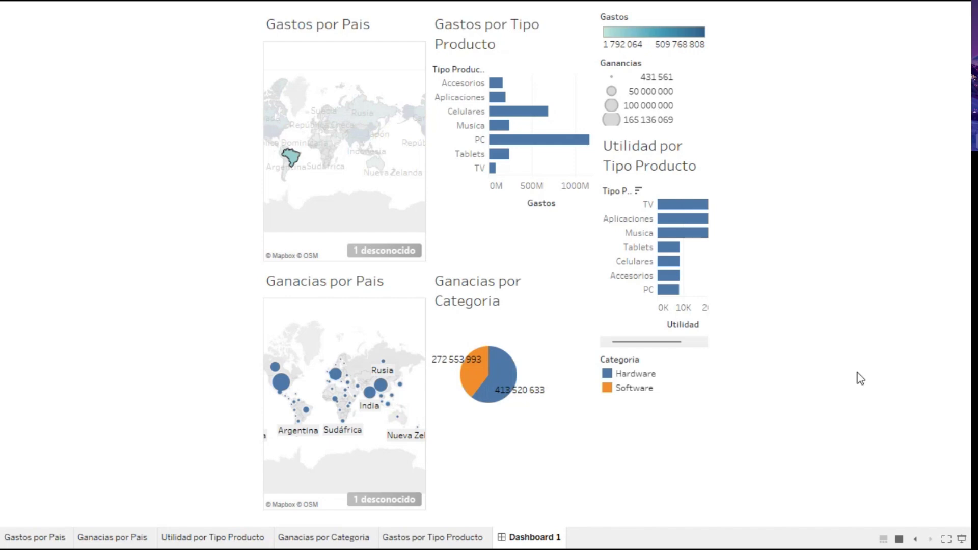
pyautogui.click(962, 539)
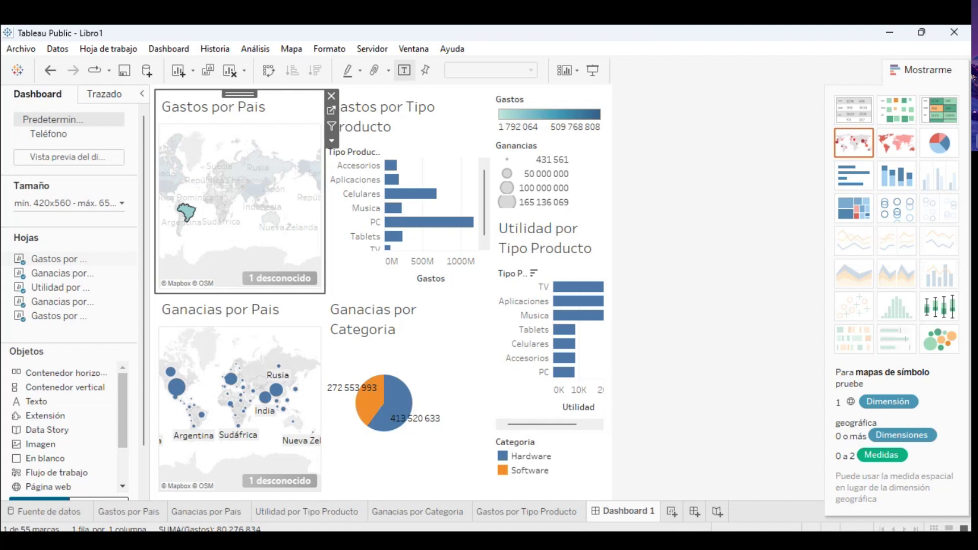
# Look through the countries listed in the dashboard's Pais colour legend.
pyautogui.click(265, 398)
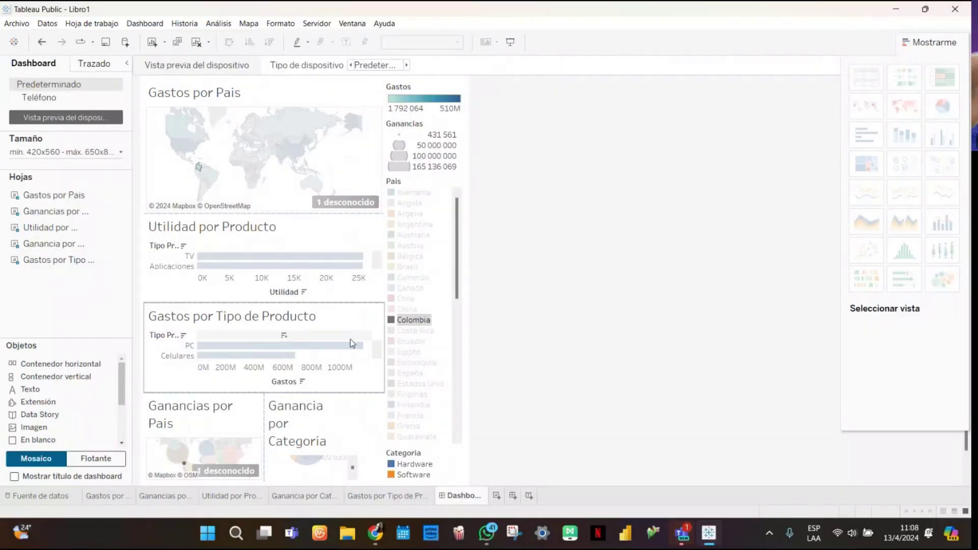
pyautogui.click(433, 295)
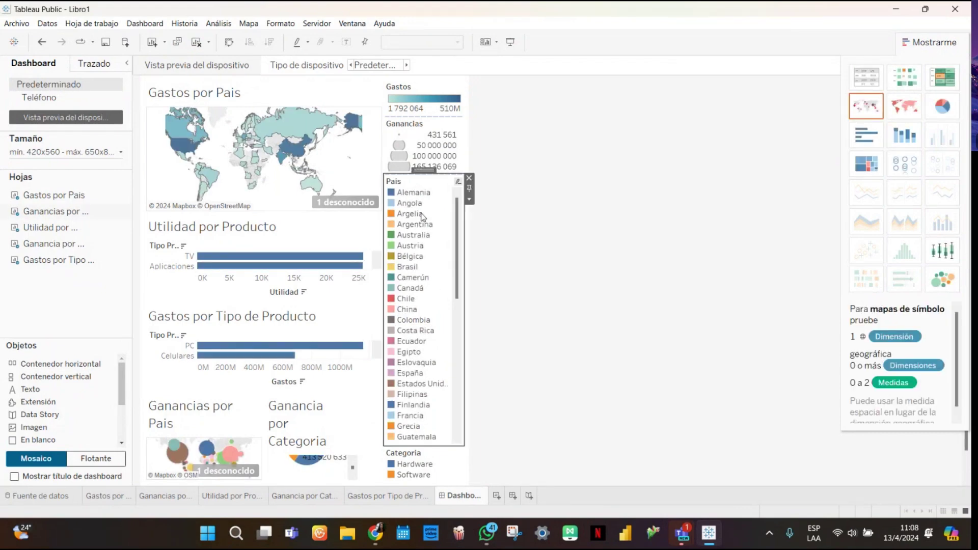
pyautogui.scroll(-5, 415, 306)
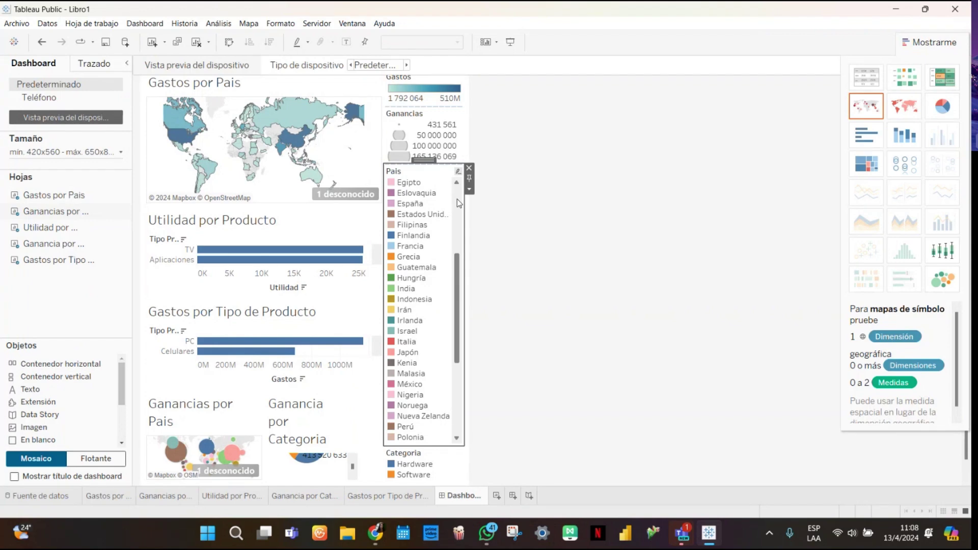
pyautogui.scroll(5, 443, 218)
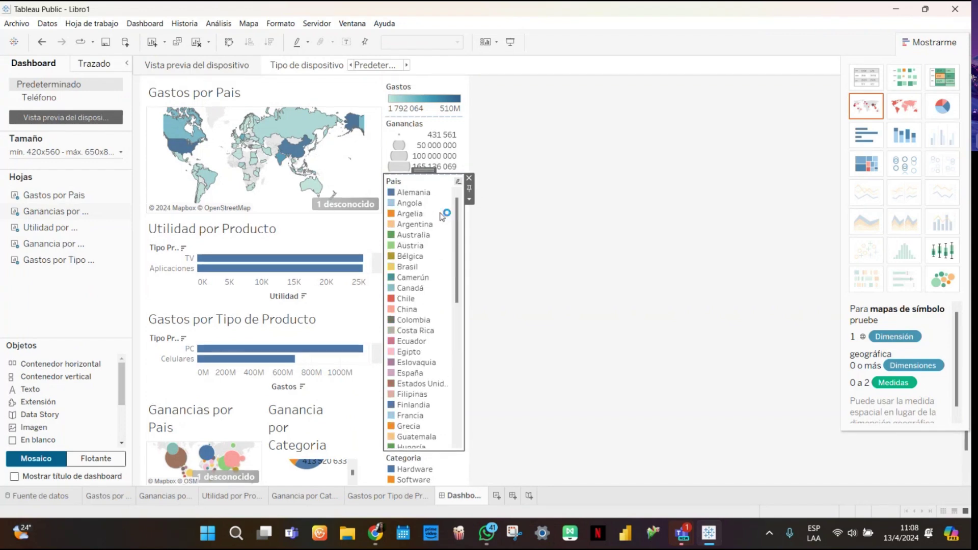
pyautogui.scroll(-4, 437, 222)
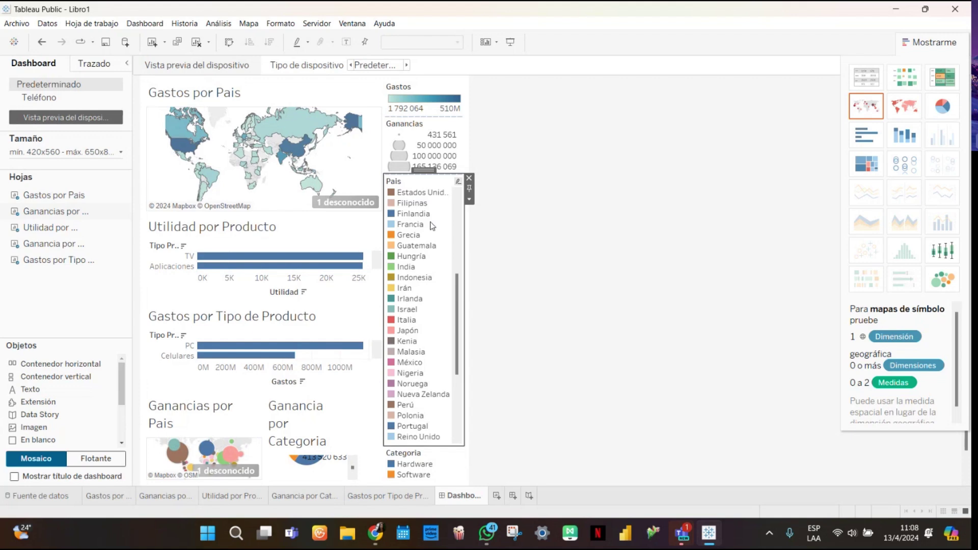
pyautogui.scroll(4, 433, 226)
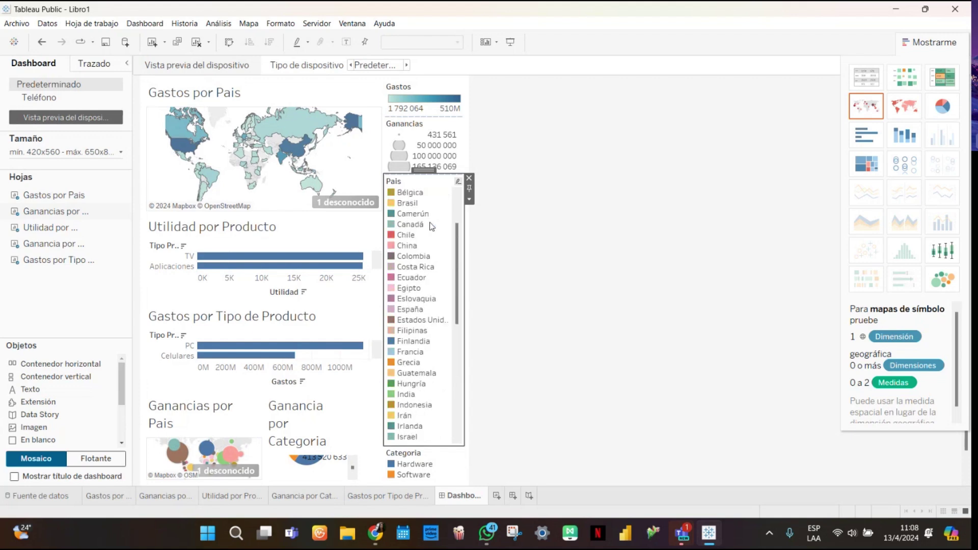
# Highlight Canadá across the dashboard from the Pais legend and remove that legend.
pyautogui.click(393, 228)
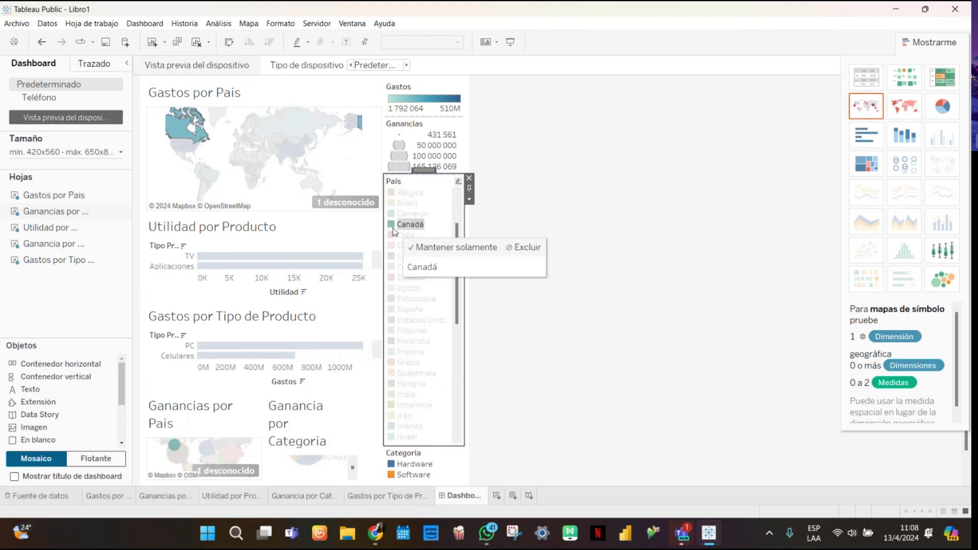
pyautogui.click(469, 179)
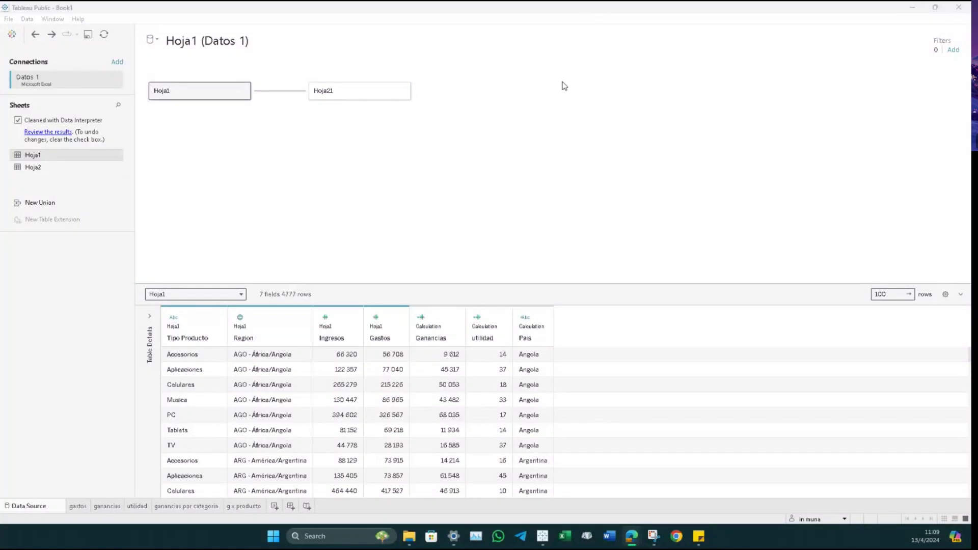
# Restore the maximized Book1 window, enlarge it and position it near the middle of the desktop.
pyautogui.doubleClick(586, 11)
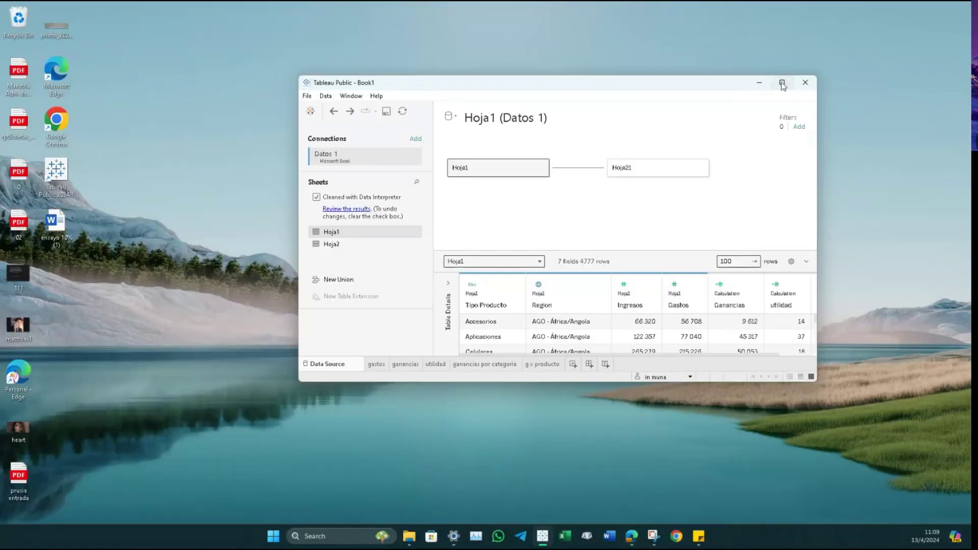
pyautogui.moveTo(683, 82); pyautogui.dragTo(530, 102)
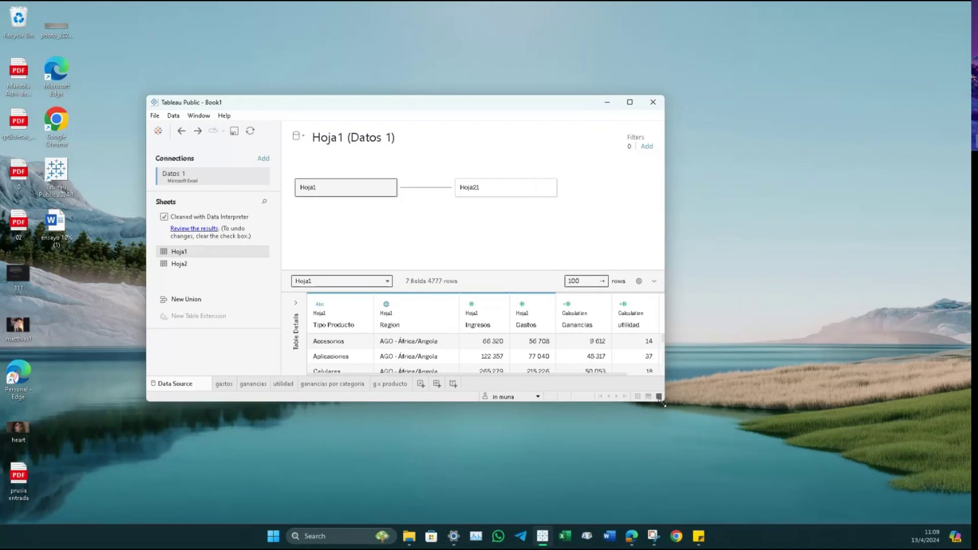
pyautogui.moveTo(664, 402); pyautogui.dragTo(930, 523)
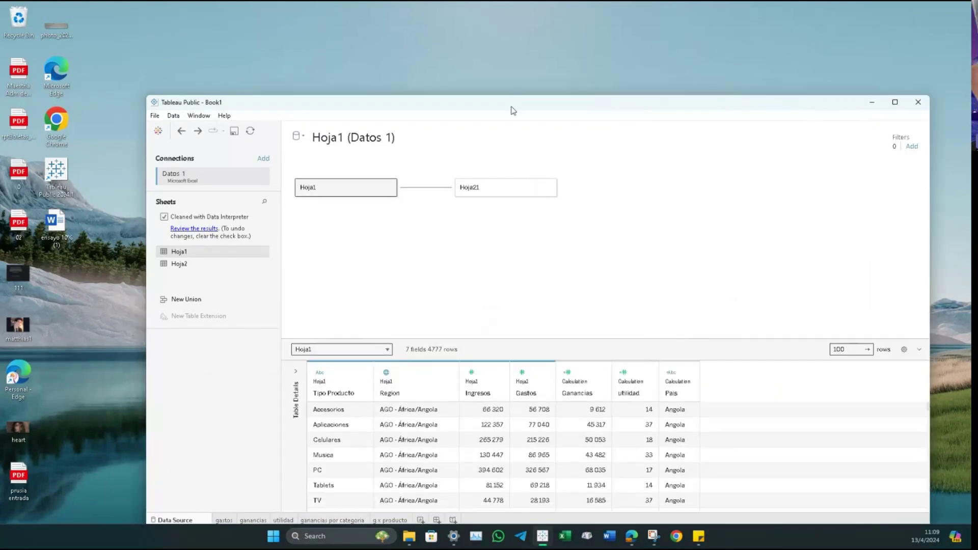
pyautogui.moveTo(514, 111); pyautogui.dragTo(454, 48)
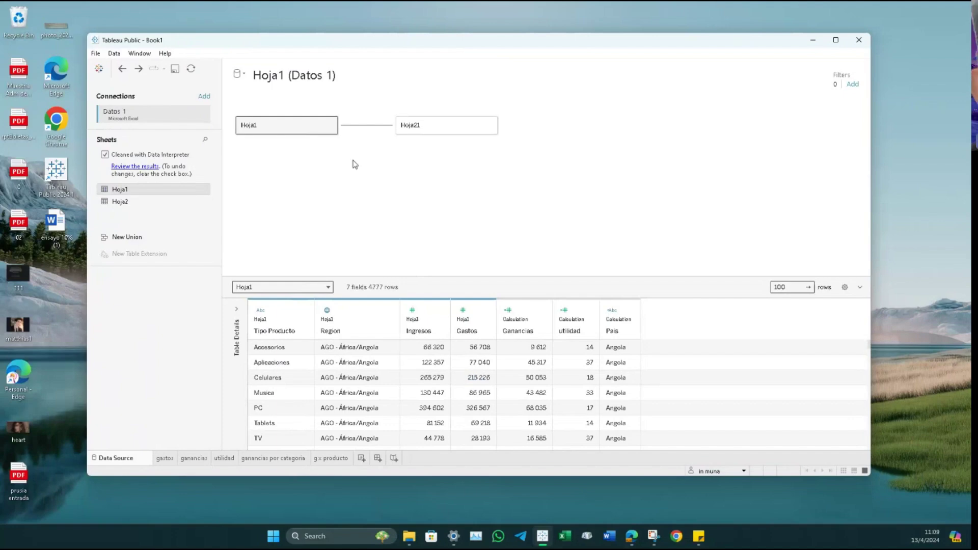
# Maximize Book1, assign the Country/Region geographic role to the Pais field and add Hoja2 to the data model related to Hoja1.
pyautogui.click(838, 44)
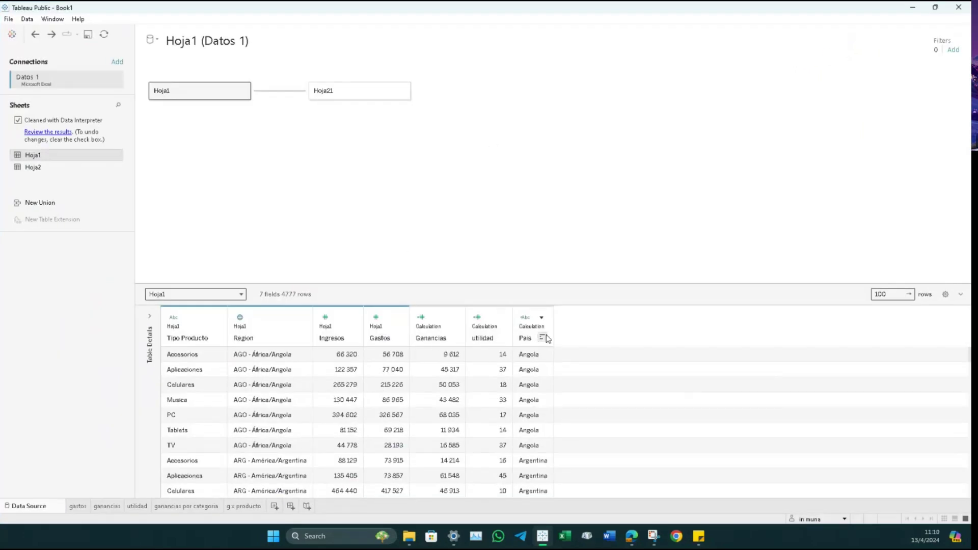
pyautogui.click(525, 321)
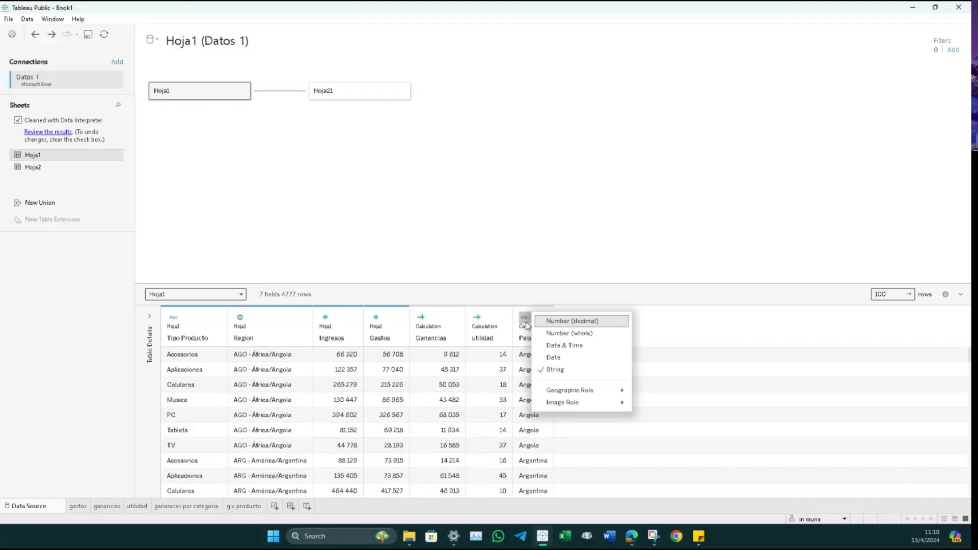
pyautogui.moveTo(586, 391)
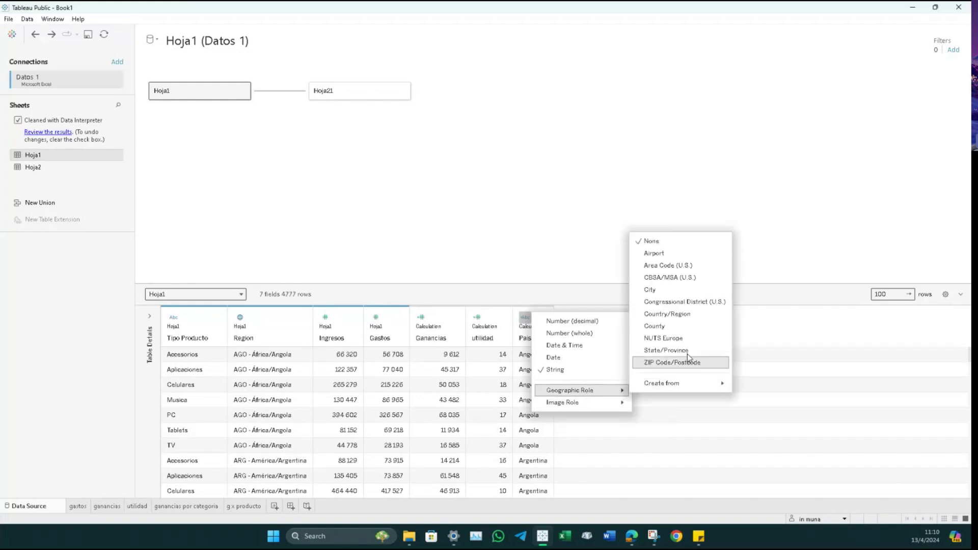
pyautogui.click(688, 319)
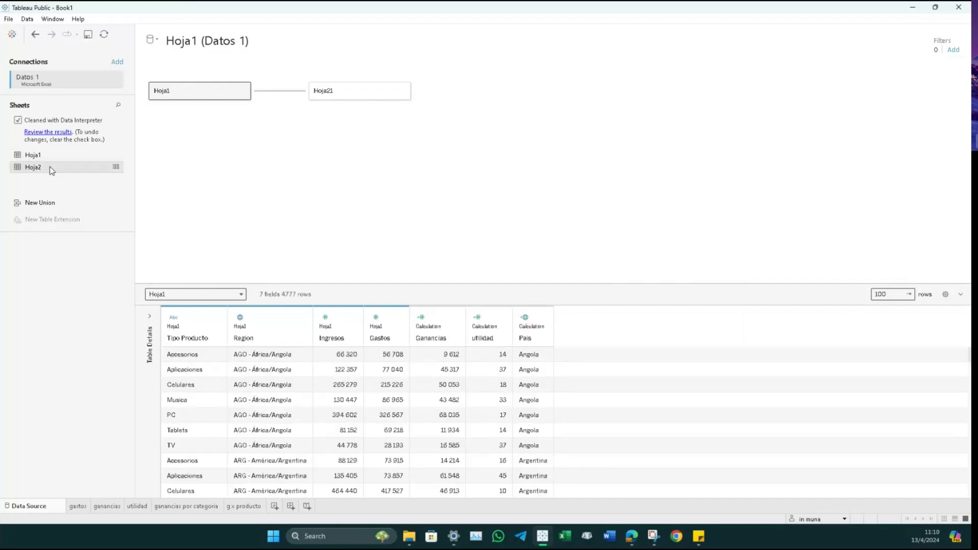
pyautogui.doubleClick(52, 168)
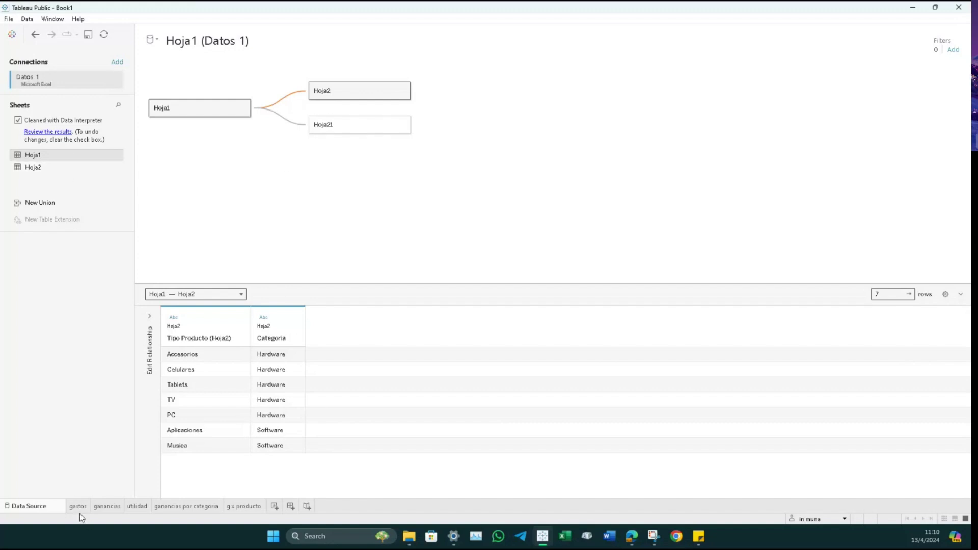
# On the gastos sheet, replace the Pais and SUM(Gastos) marks with Pais and Ganancias to build a world symbol map.
pyautogui.moveTo(87, 512)
pyautogui.click(84, 507)
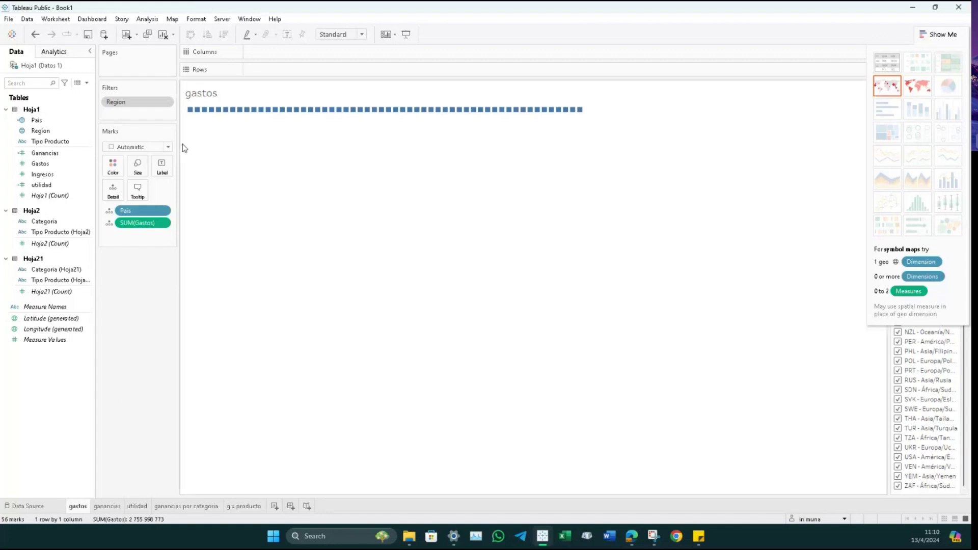
pyautogui.click(149, 209)
pyautogui.press('Delete')
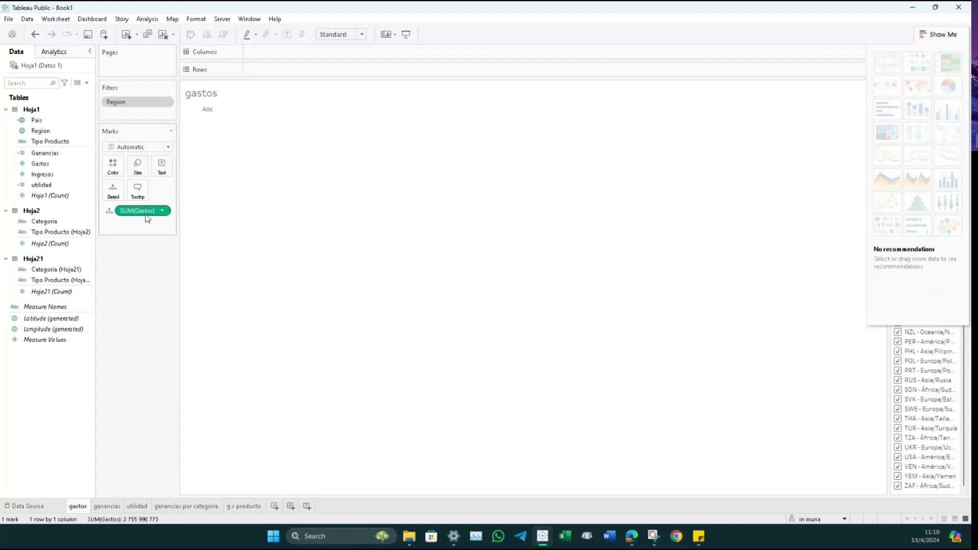
pyautogui.click(146, 214)
pyautogui.press('Delete')
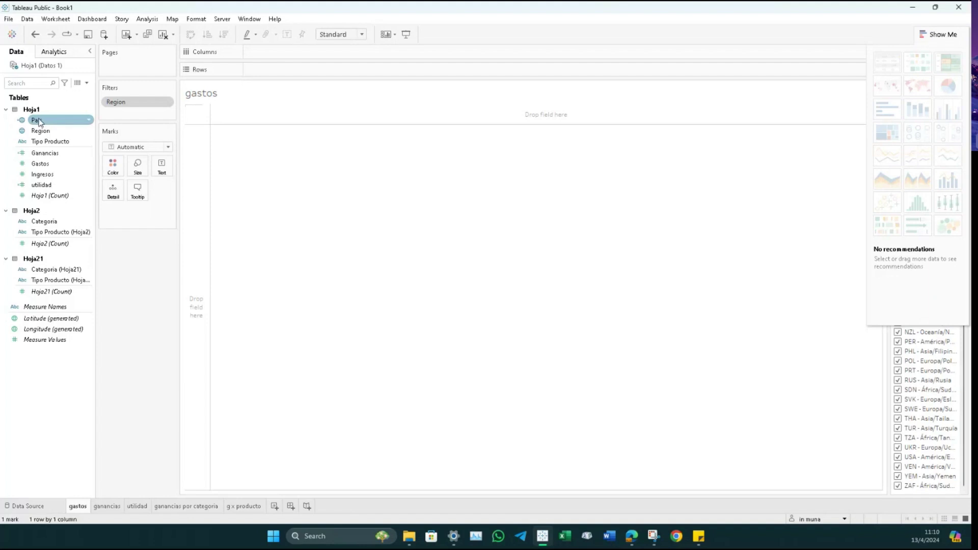
pyautogui.moveTo(37, 120); pyautogui.dragTo(114, 211)
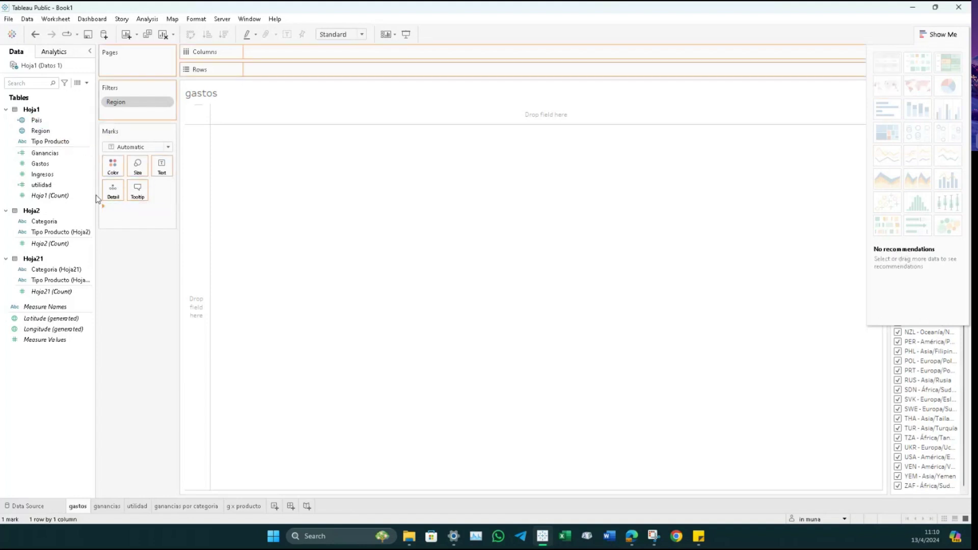
pyautogui.moveTo(51, 153); pyautogui.dragTo(121, 222)
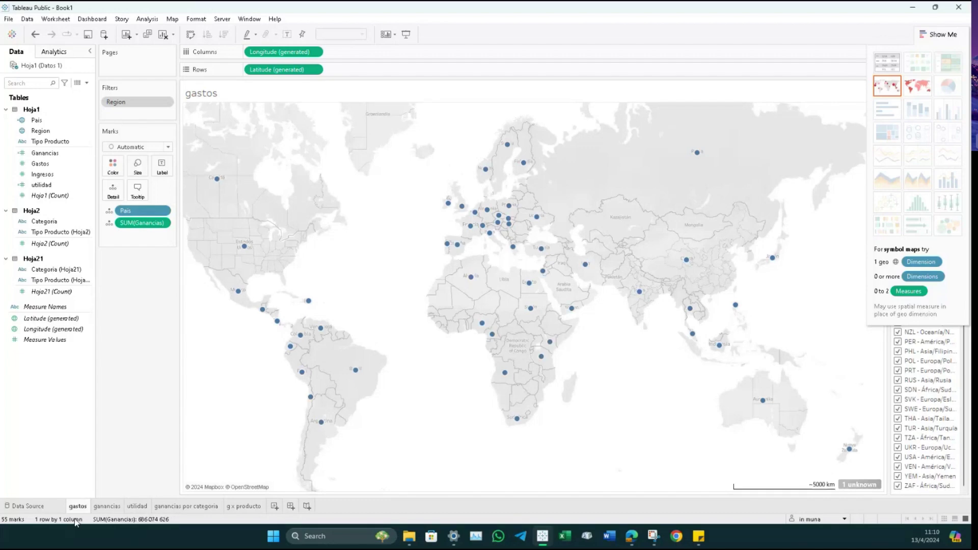
# On the ganancias sheet, remove the existing Pais mark and add Pais and Ganancias again to rebuild the world map.
pyautogui.click(118, 510)
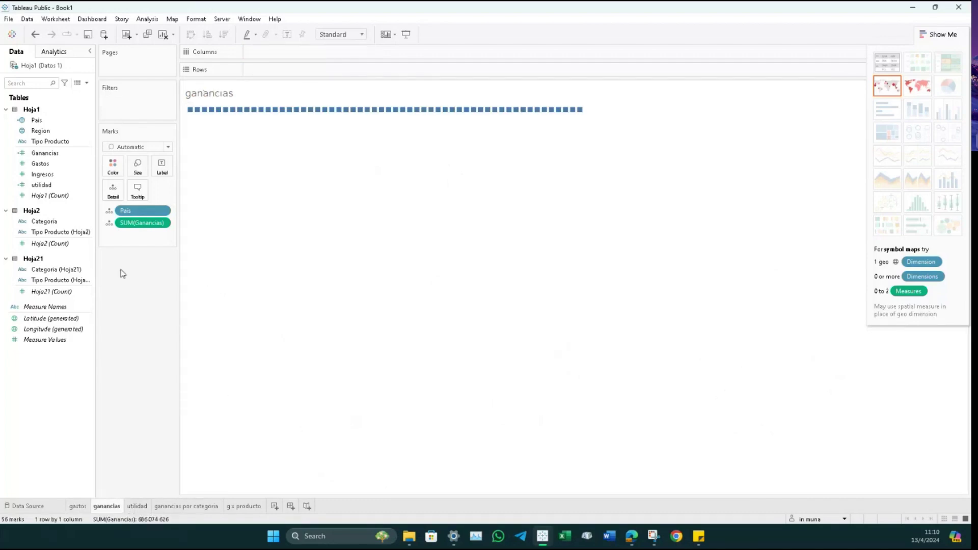
pyautogui.moveTo(147, 208); pyautogui.dragTo(142, 242)
pyautogui.moveTo(53, 121)
pyautogui.mouseDown()
pyautogui.moveTo(41, 124)
pyautogui.moveTo(136, 170)
pyautogui.moveTo(145, 210)
pyautogui.mouseUp()
pyautogui.moveTo(51, 153)
pyautogui.mouseDown()
pyautogui.moveTo(148, 232)
pyautogui.moveTo(139, 223)
pyautogui.mouseUp()
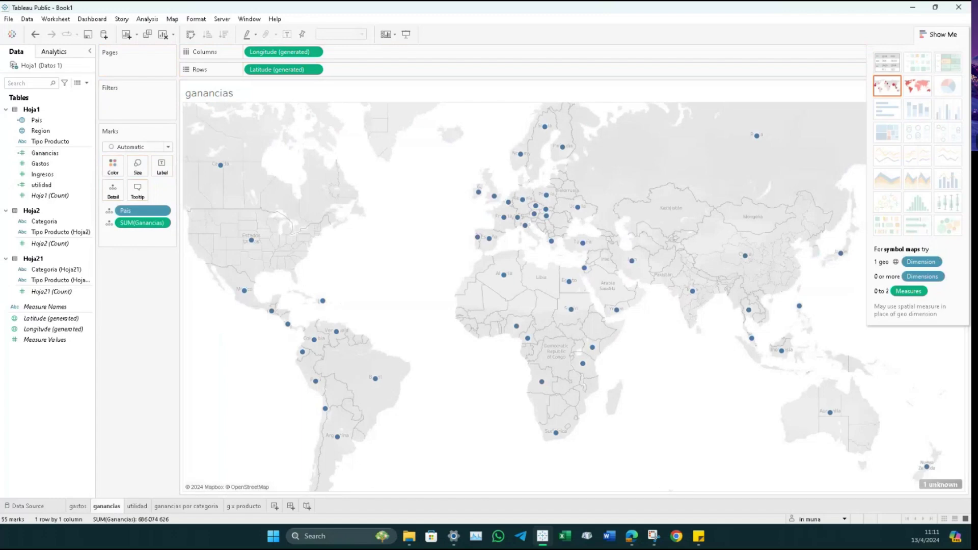
# Look over the utilidad, gastos and ganancias sheets and the options available for the SUM(Ganancias) mark.
pyautogui.click(141, 507)
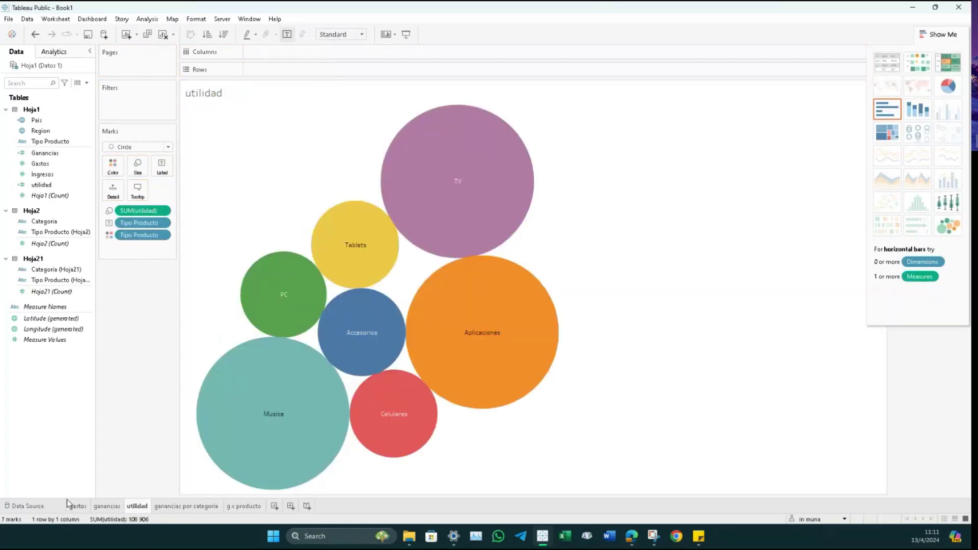
pyautogui.click(84, 507)
pyautogui.click(107, 507)
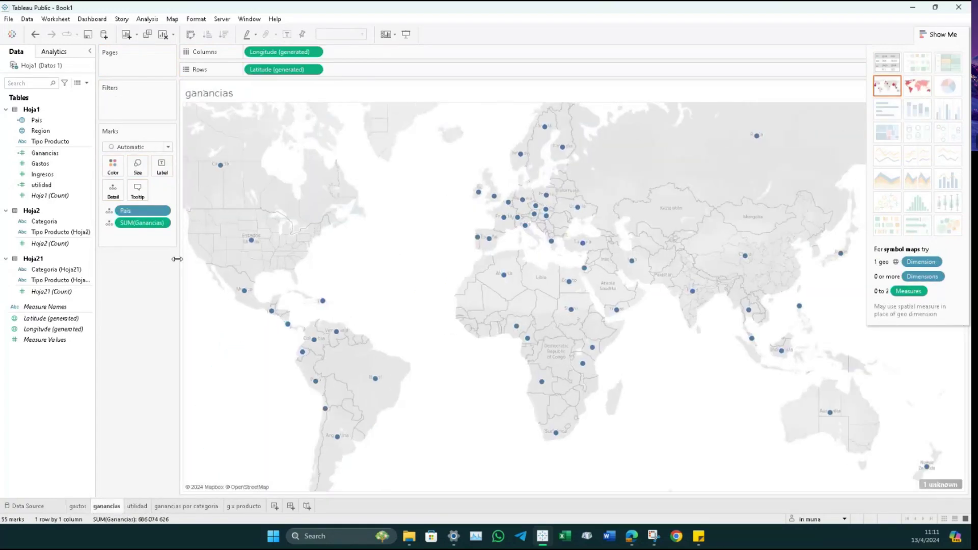
pyautogui.rightClick(162, 225)
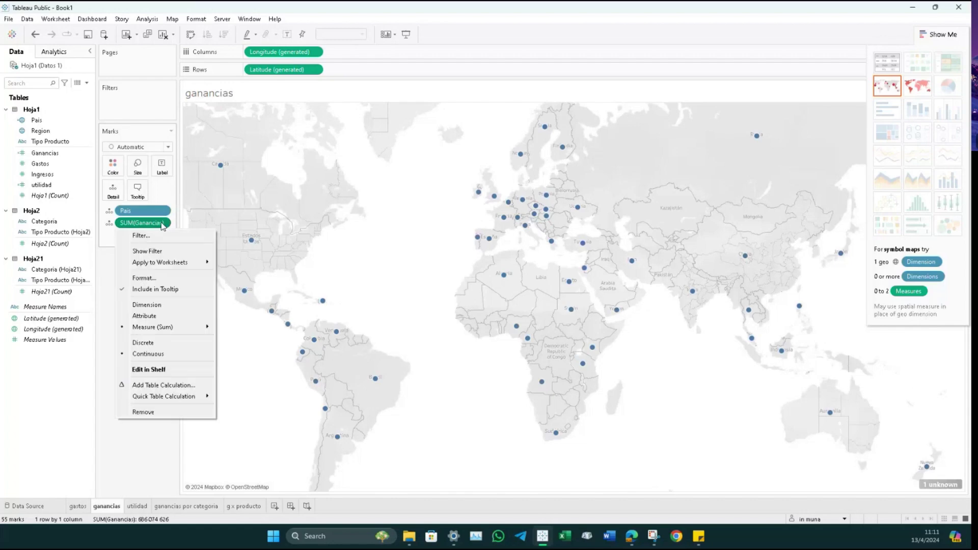
pyautogui.click(273, 93)
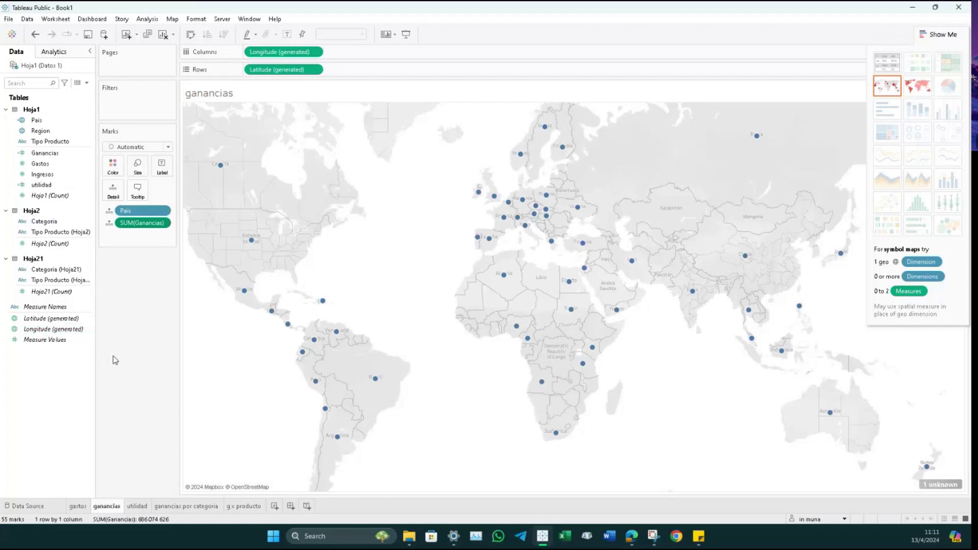
# Encode Pais by Size on the ganancias map, leaving the mark colour settings as they are.
pyautogui.moveTo(112, 512)
pyautogui.click(112, 166)
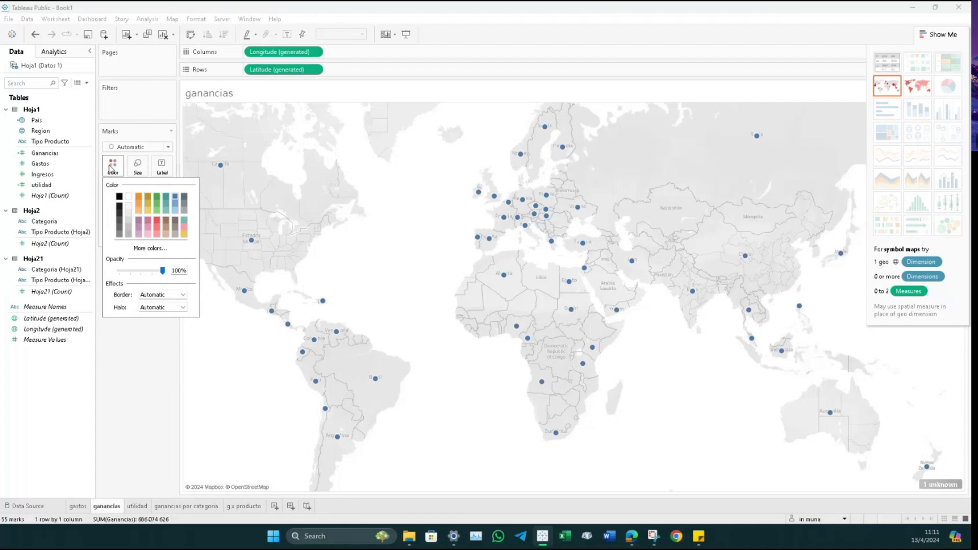
pyautogui.click(132, 398)
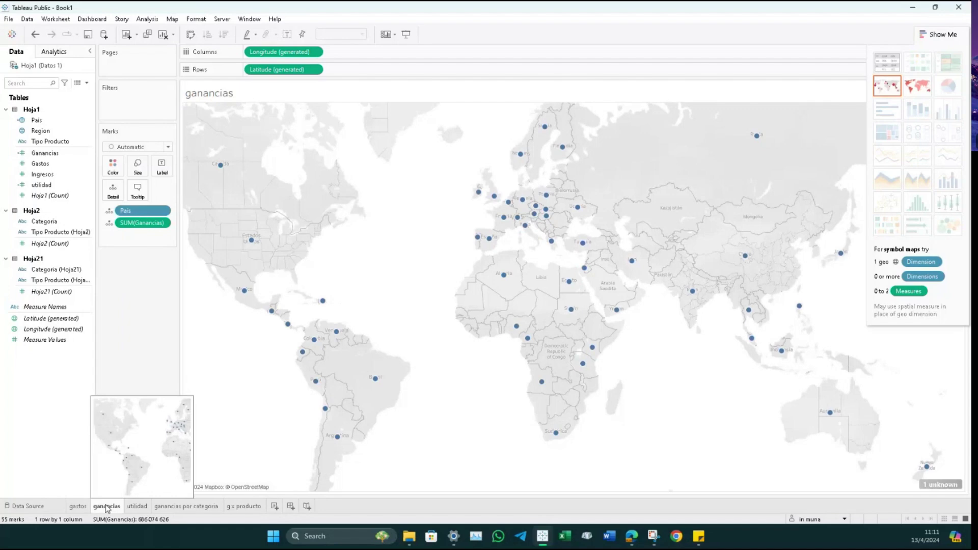
pyautogui.click(108, 213)
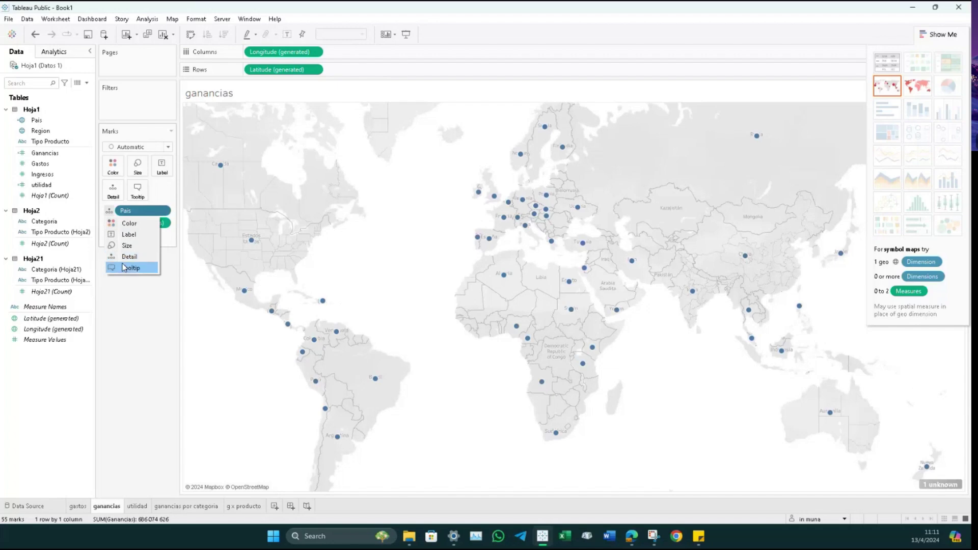
pyautogui.click(116, 247)
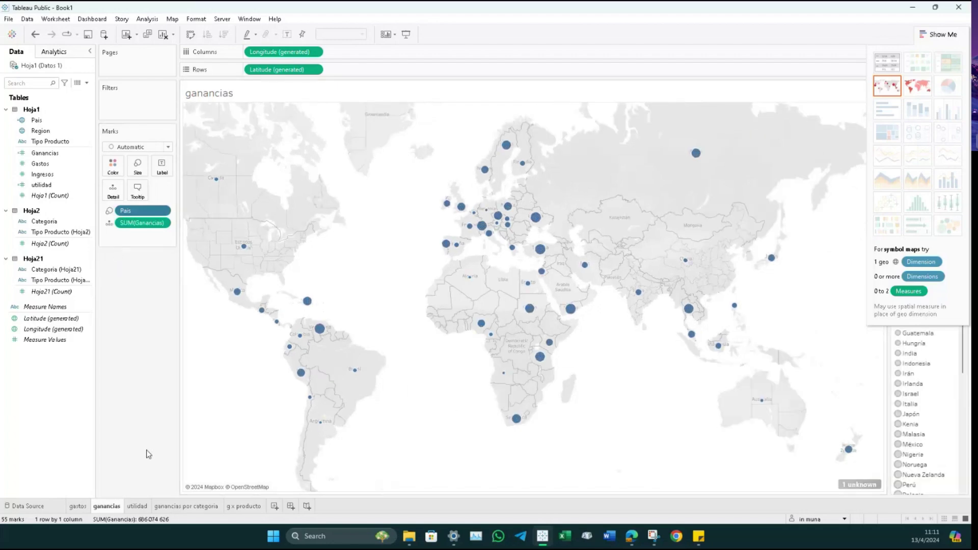
# Remove the duplicate Hoja21 table from the data source, go back to the ganancias map and switch away from the workbook window.
pyautogui.click(27, 506)
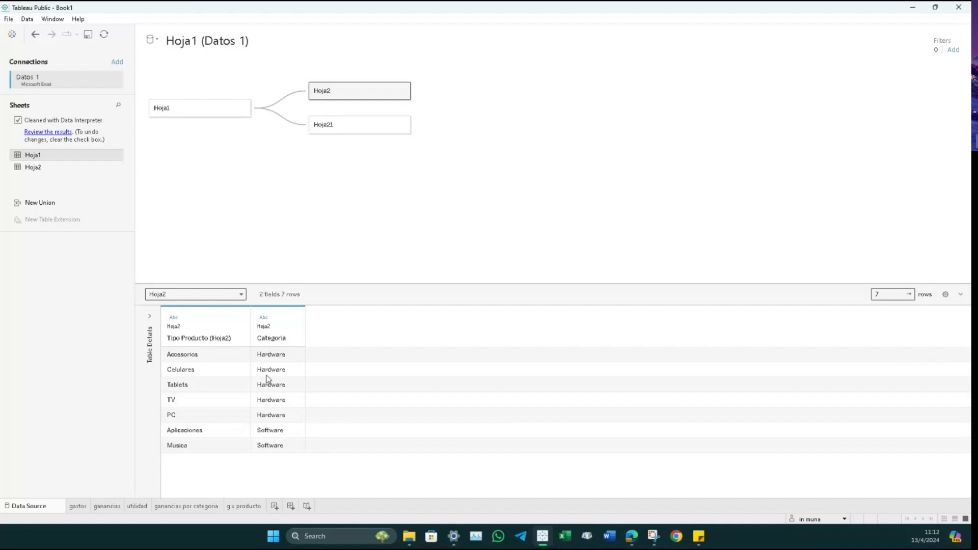
pyautogui.click(403, 125)
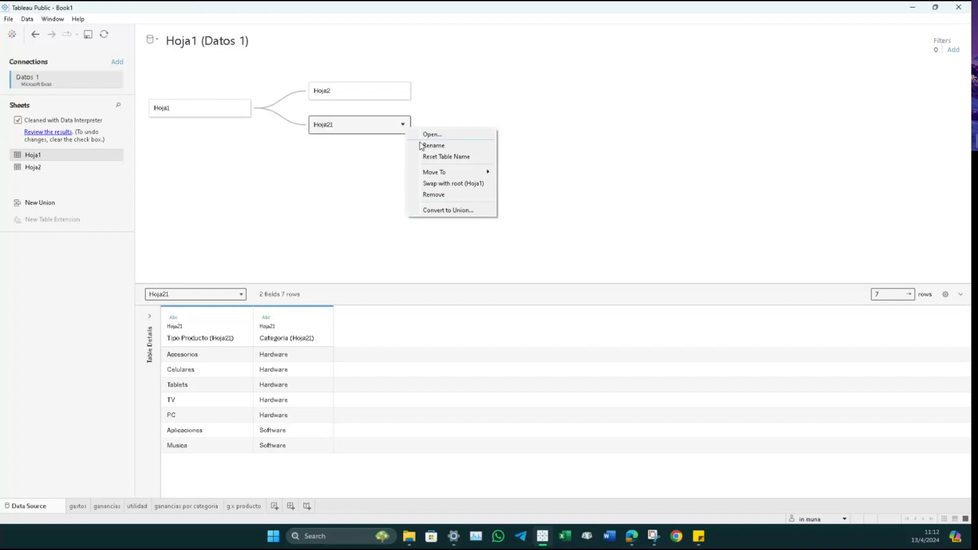
pyautogui.click(436, 195)
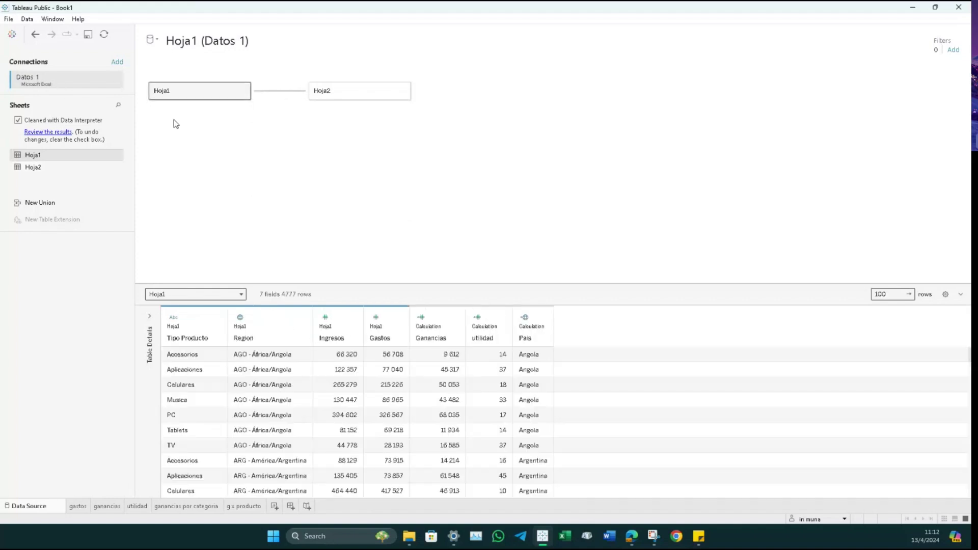
pyautogui.click(107, 506)
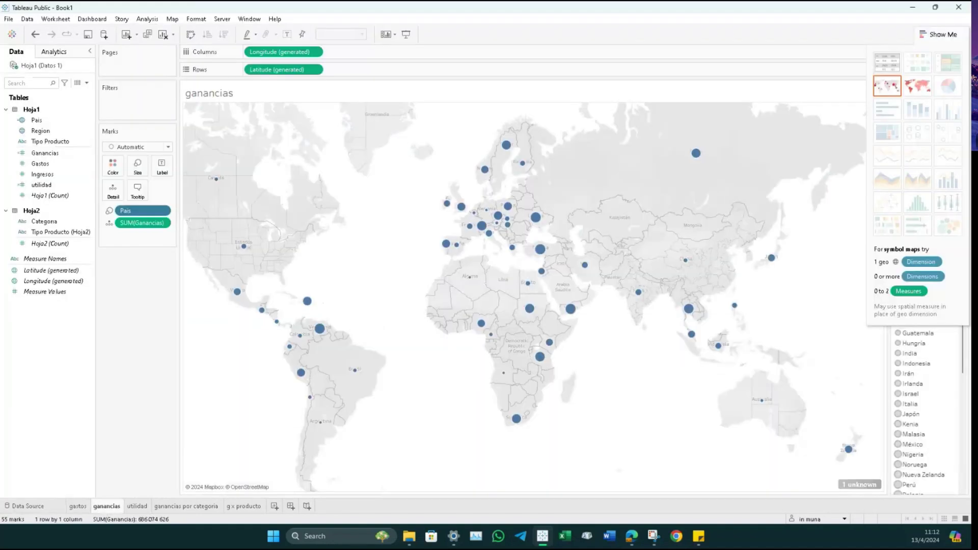
pyautogui.hotkey('alt', 'Tab')
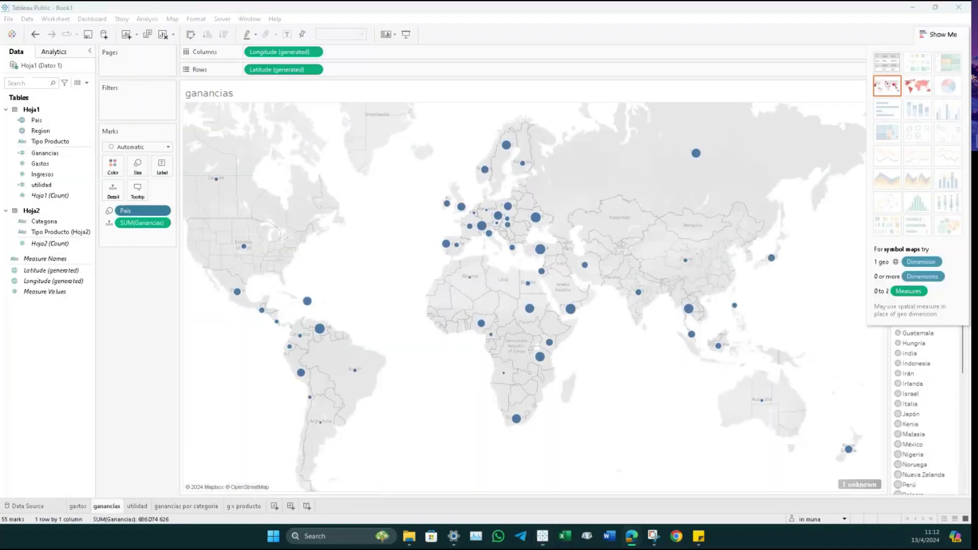